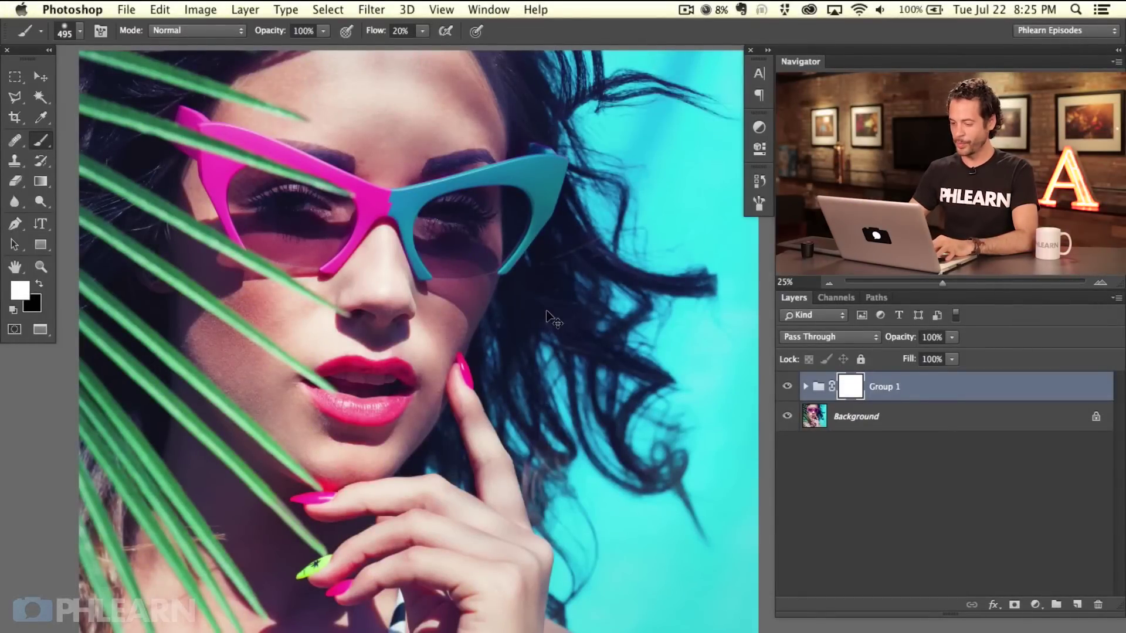
Add a new empty layer above Group 1 for tinting the sunglasses lenses.
key(super+minus)
key(super+plus)
key(super+plus)
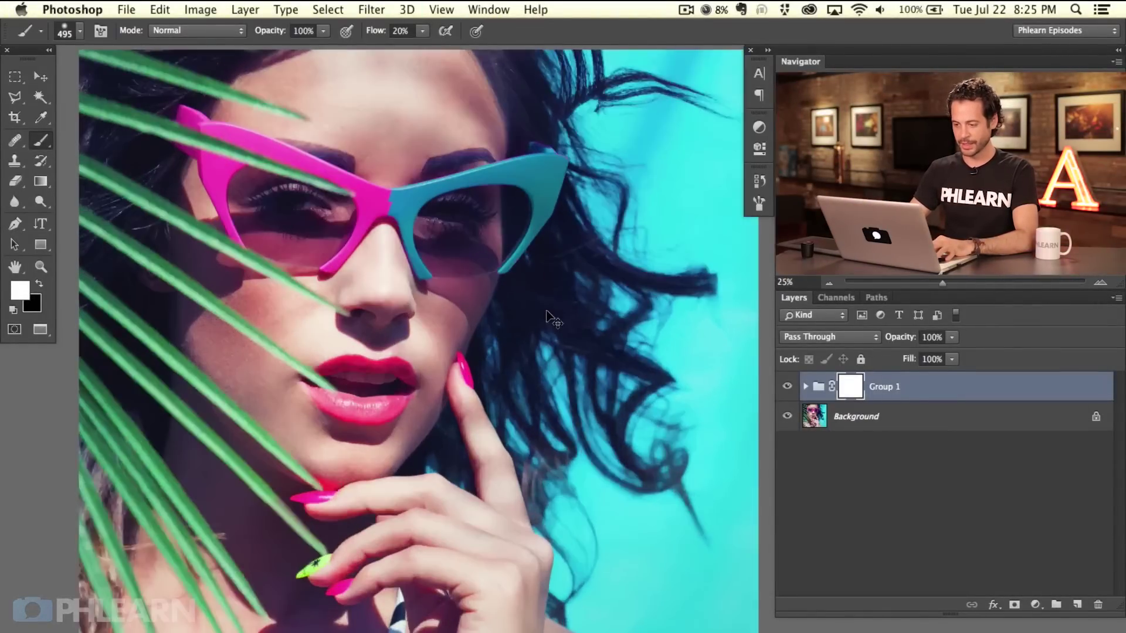
drag(339, 257, 499, 431)
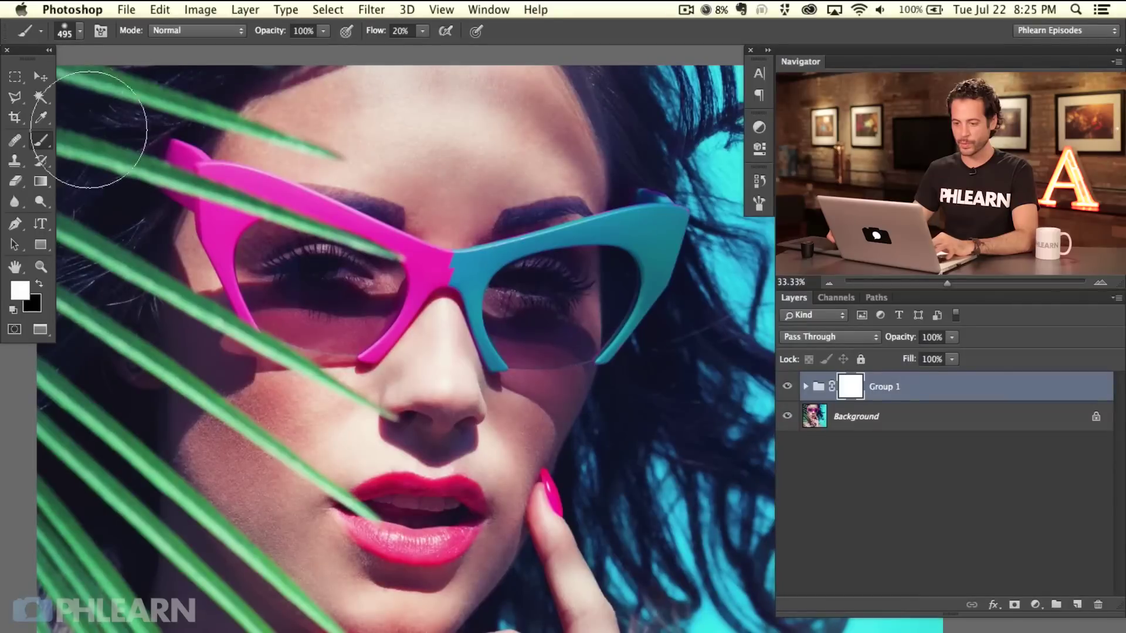
drag(201, 221, 175, 221)
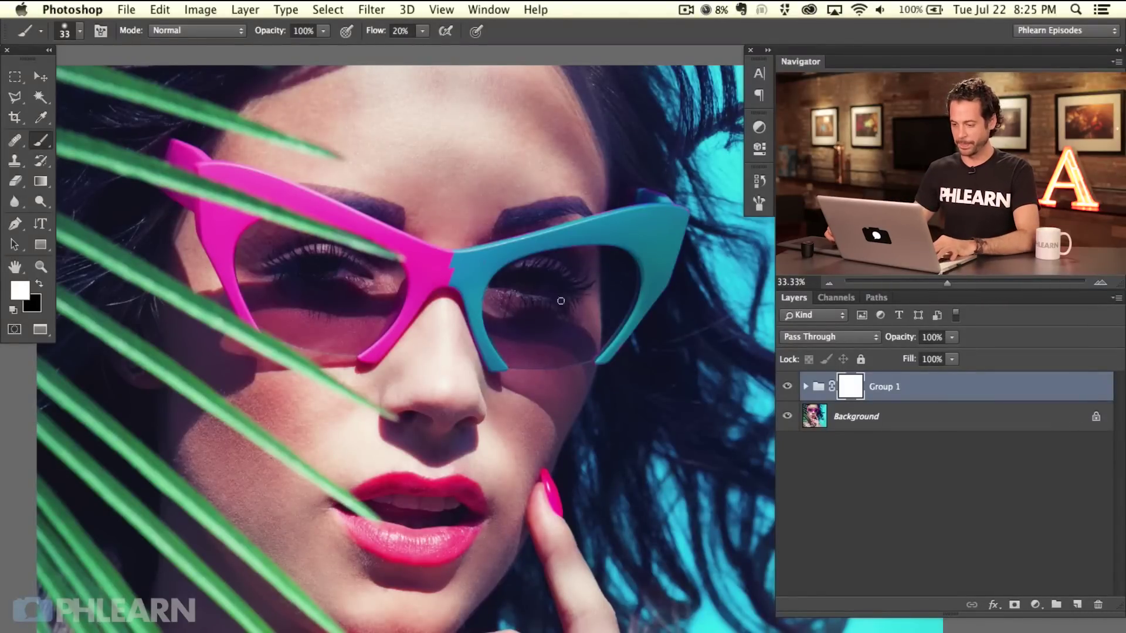
key(super+equal)
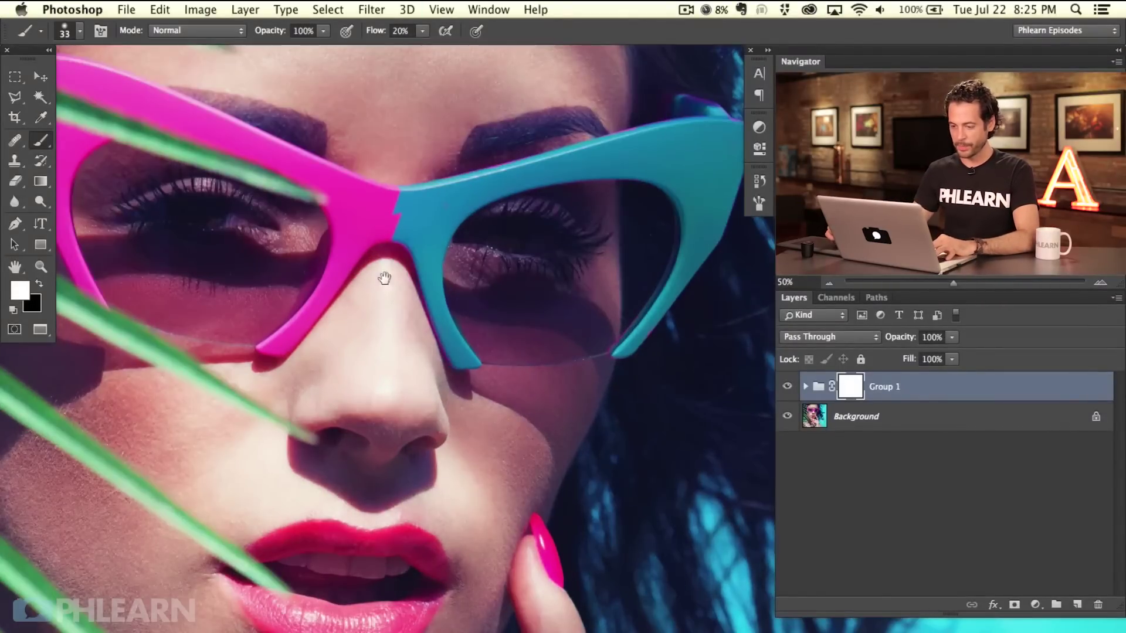
drag(384, 277, 412, 399)
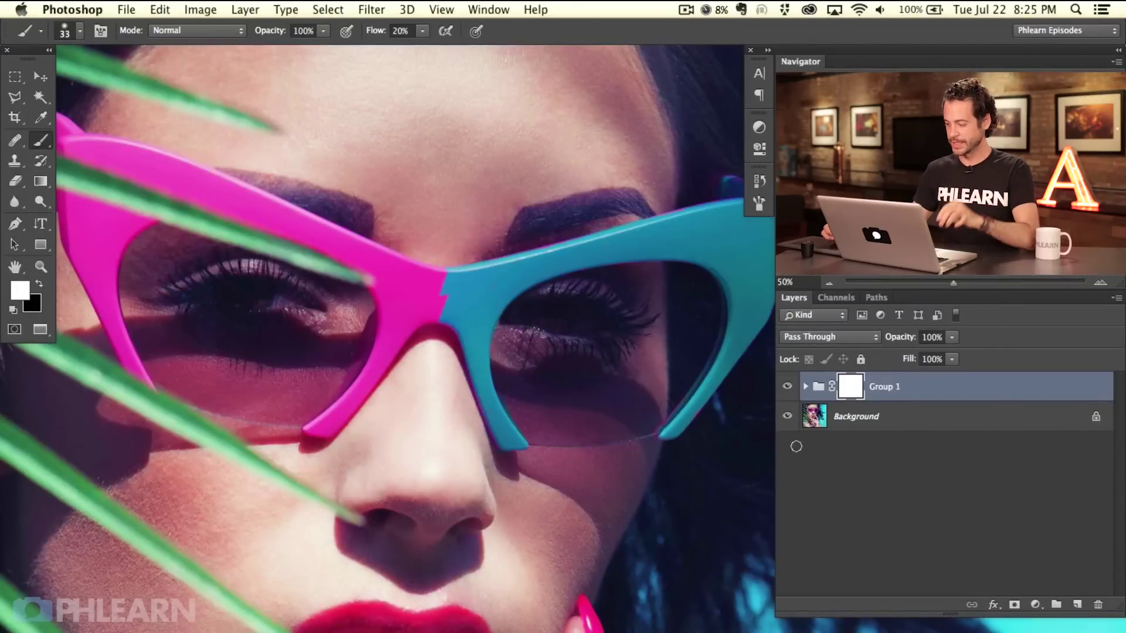
key(super+alt+shift+n)
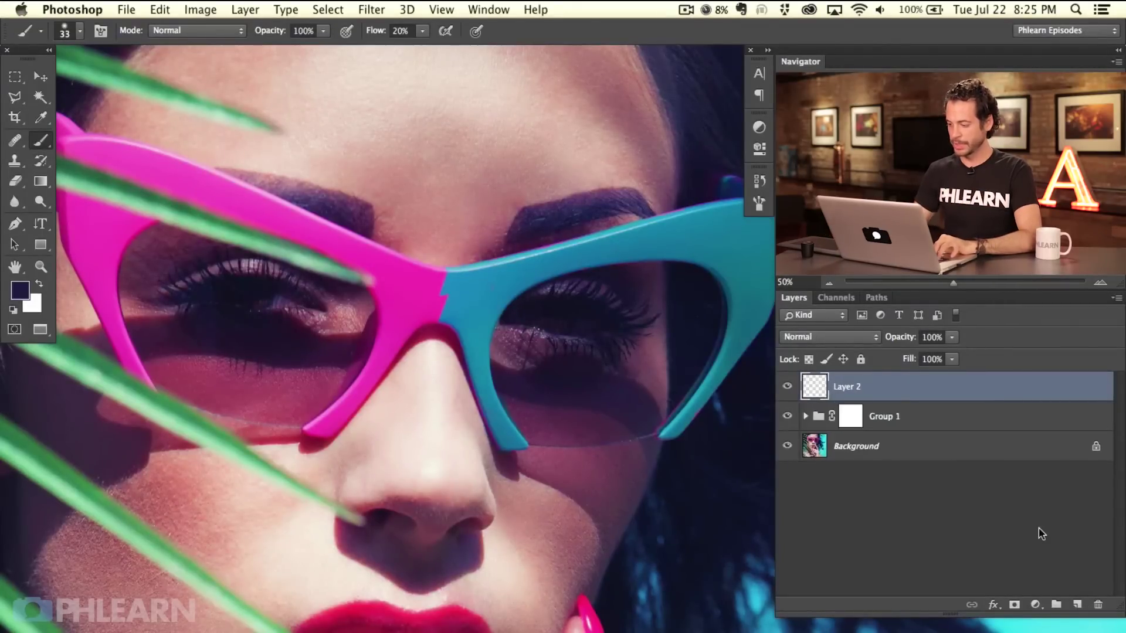
Set the foreground colour to yellow-orange ffc853.
click(22, 289)
click(577, 395)
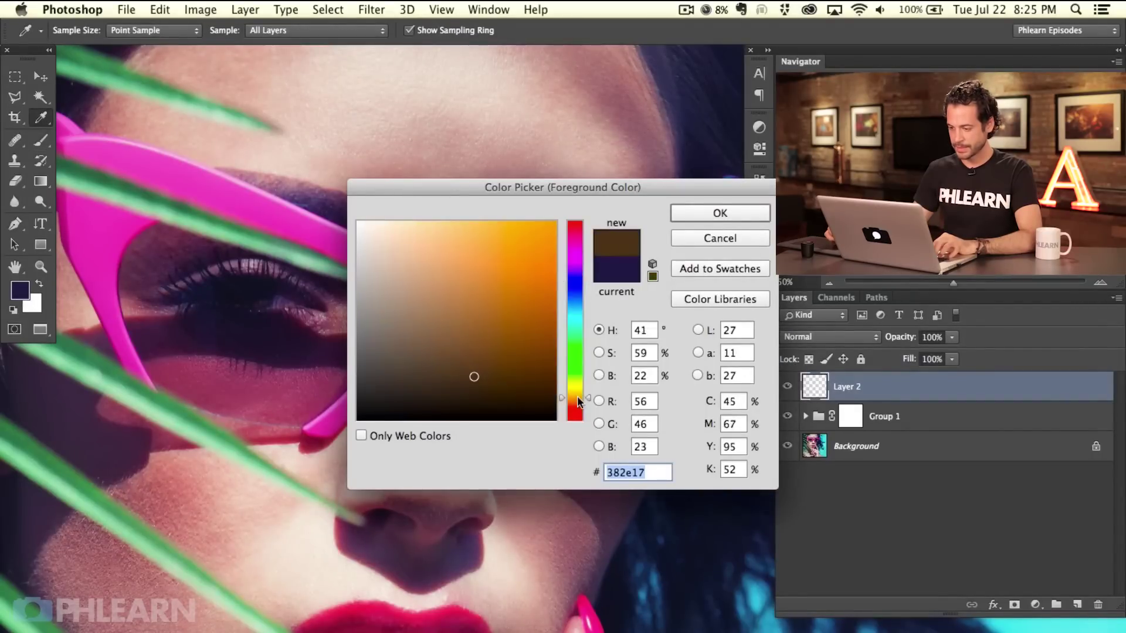
drag(528, 309, 490, 209)
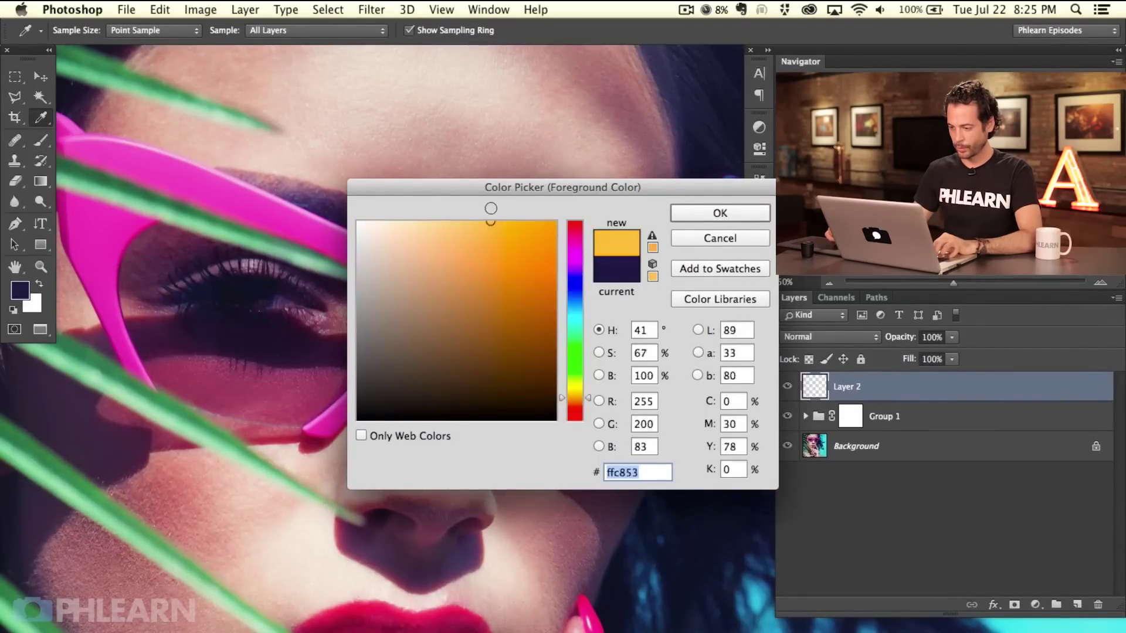
click(695, 214)
Paint the yellow-orange over both sunglasses lenses on Layer 2 with a large soft brush at 20% flow.
key(b)
drag(276, 264, 293, 238)
mouse_move(258, 305)
mouse_down()
mouse_move(261, 278)
mouse_move(234, 339)
mouse_move(223, 320)
mouse_move(236, 307)
mouse_move(245, 340)
mouse_move(251, 314)
mouse_move(326, 351)
mouse_move(294, 344)
mouse_move(210, 284)
mouse_move(231, 296)
mouse_move(246, 346)
mouse_move(231, 342)
mouse_move(206, 288)
mouse_up()
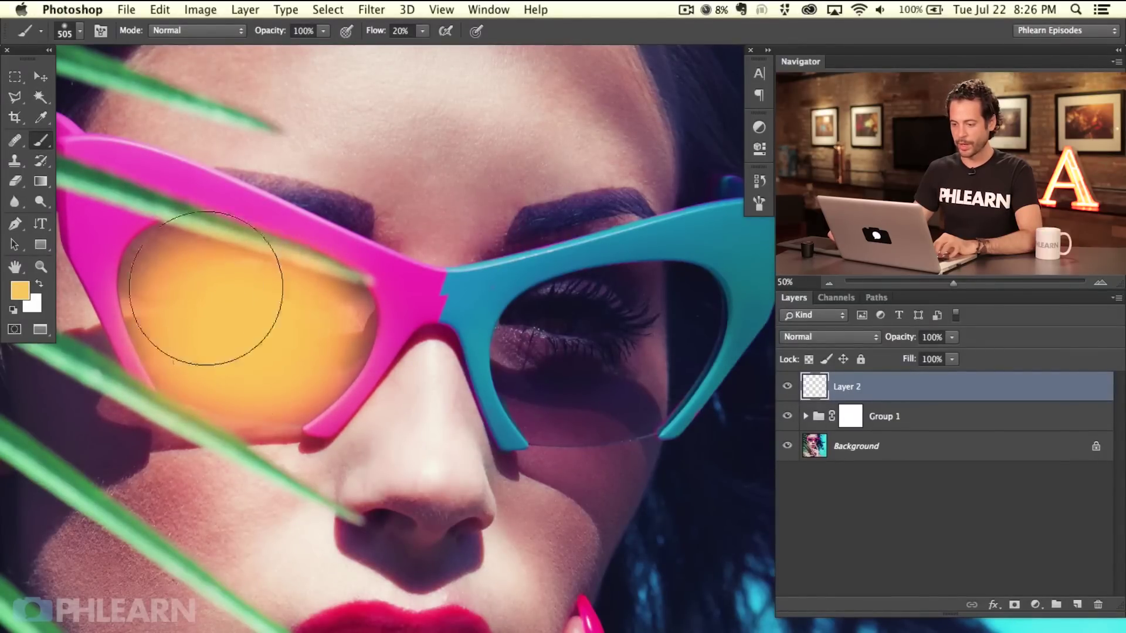
mouse_move(589, 382)
mouse_down()
mouse_move(573, 334)
mouse_move(591, 319)
mouse_move(529, 353)
mouse_move(566, 384)
mouse_move(589, 351)
mouse_move(604, 376)
mouse_move(575, 335)
mouse_move(545, 335)
mouse_move(533, 366)
mouse_up()
drag(634, 313, 611, 334)
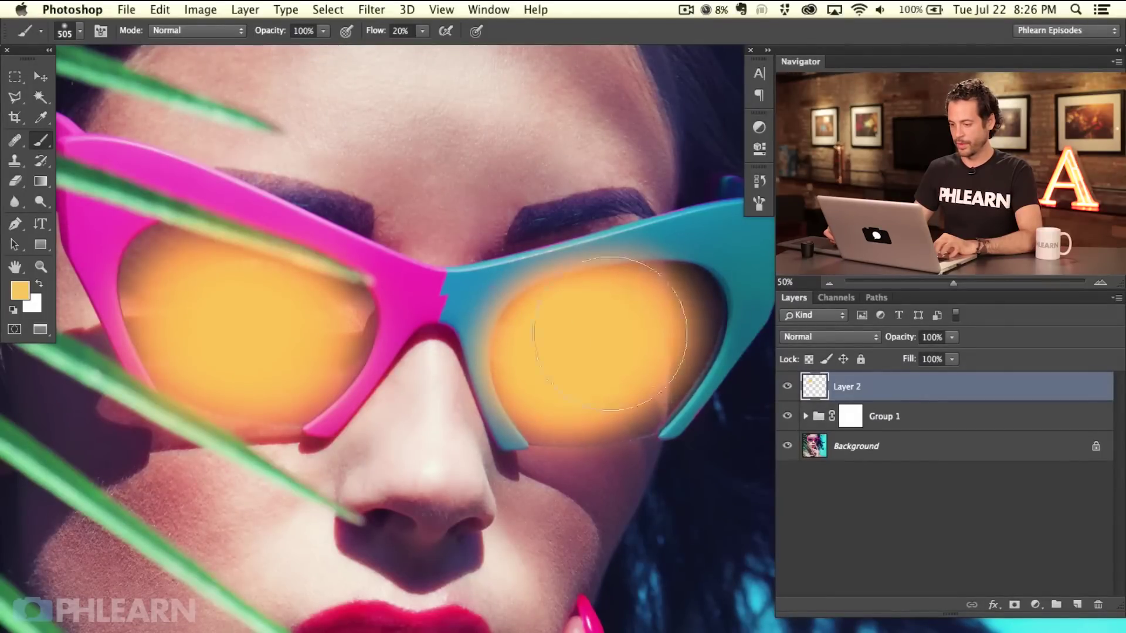
mouse_move(640, 414)
mouse_down()
mouse_move(598, 427)
mouse_move(548, 352)
mouse_up()
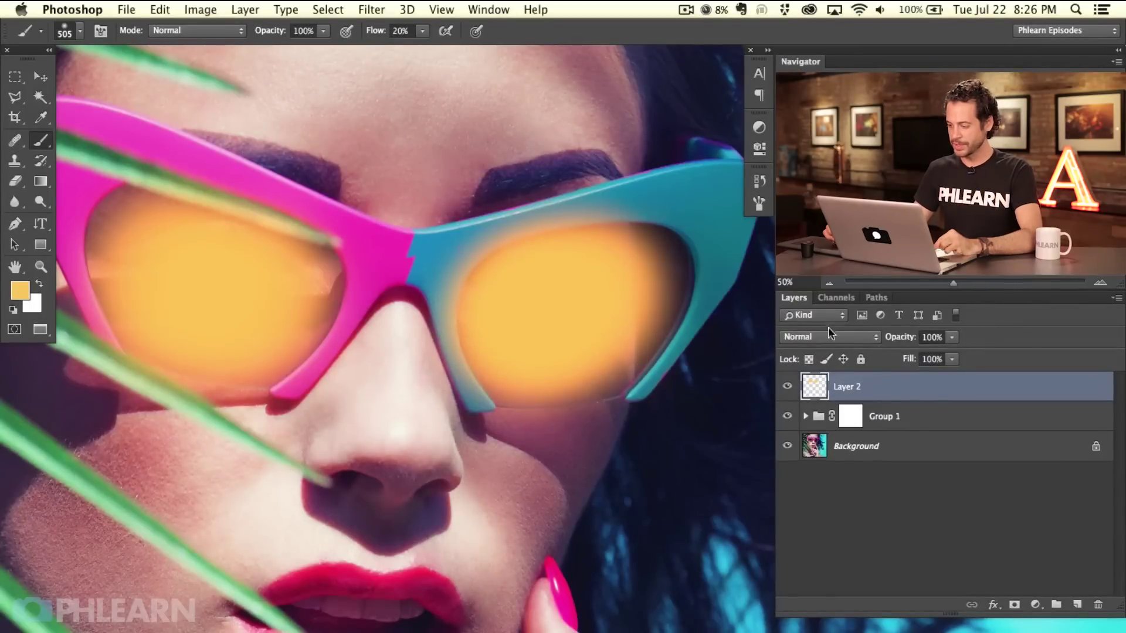
Try the Soft Light blend mode on Layer 2 and compare the lenses with the layer hidden and shown.
click(815, 338)
click(832, 517)
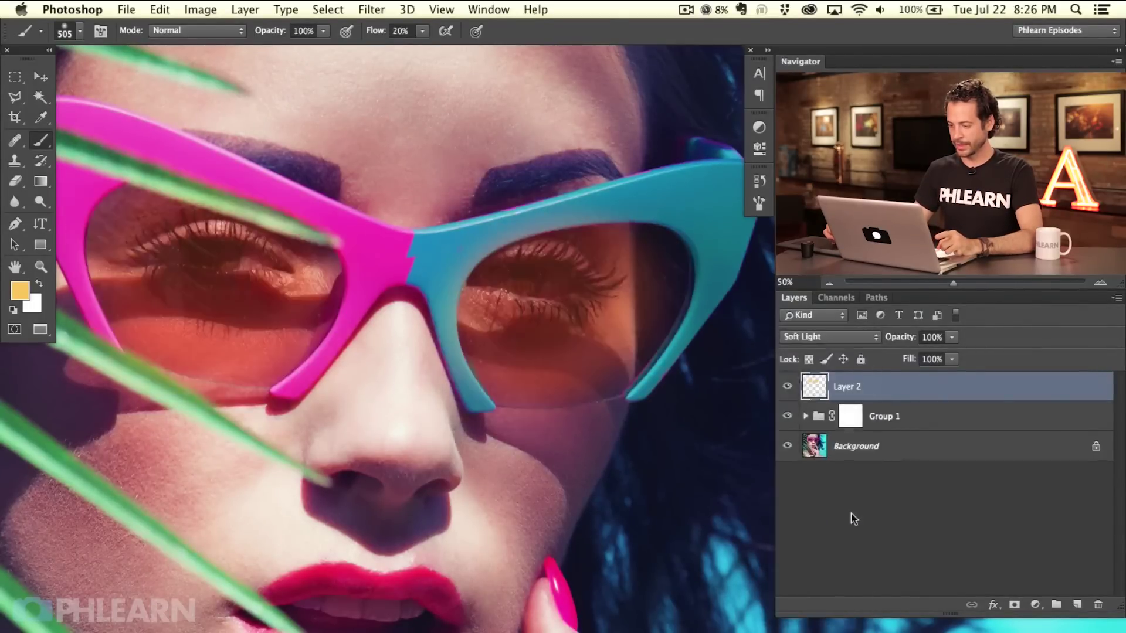
click(787, 386)
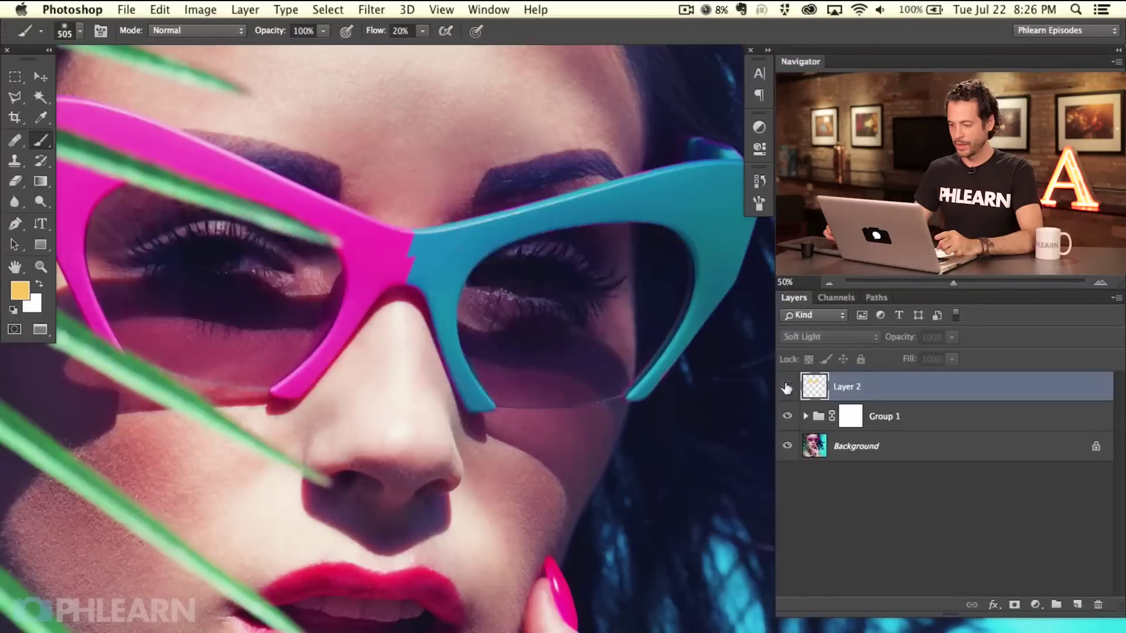
click(788, 386)
click(787, 387)
click(788, 386)
key(super+minus)
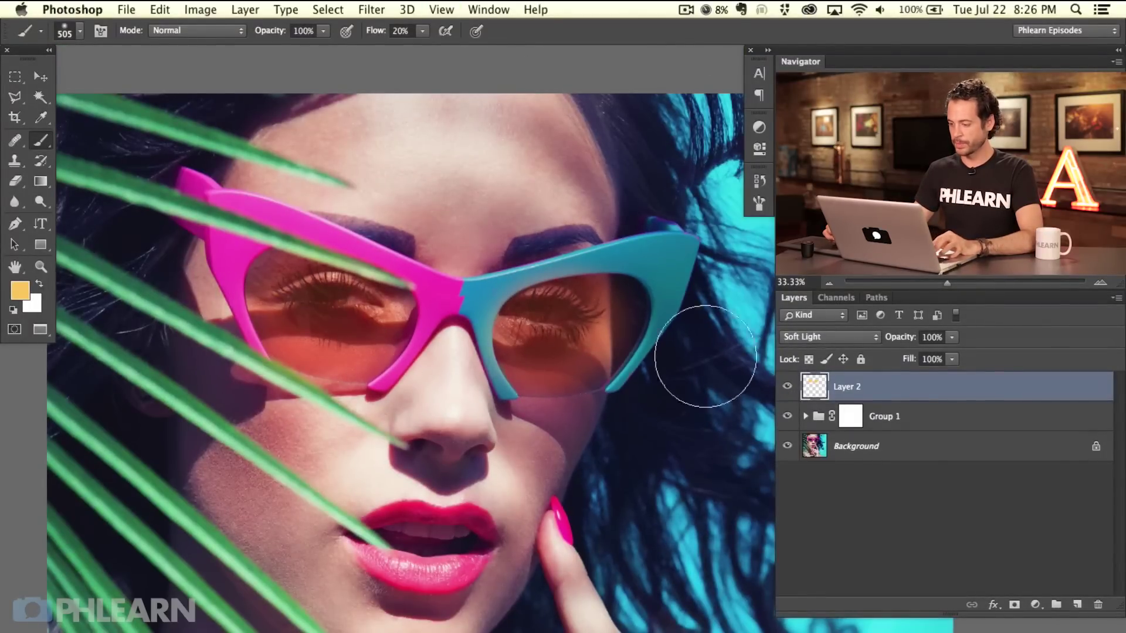
click(787, 386)
click(787, 386)
click(788, 386)
click(787, 386)
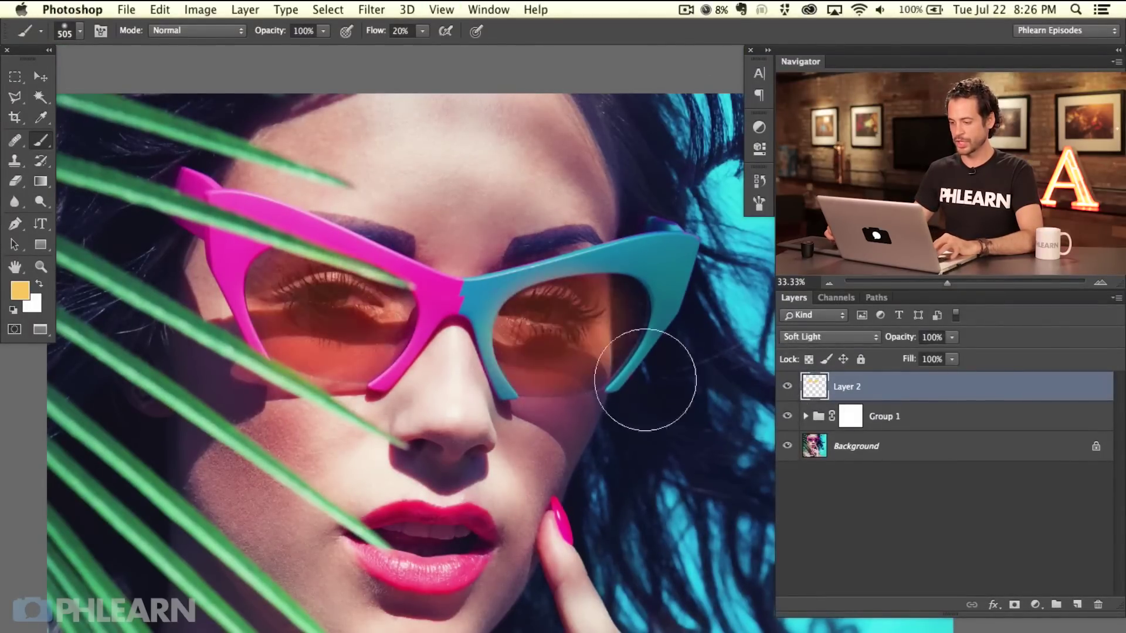
scroll(518, 375, right, 2)
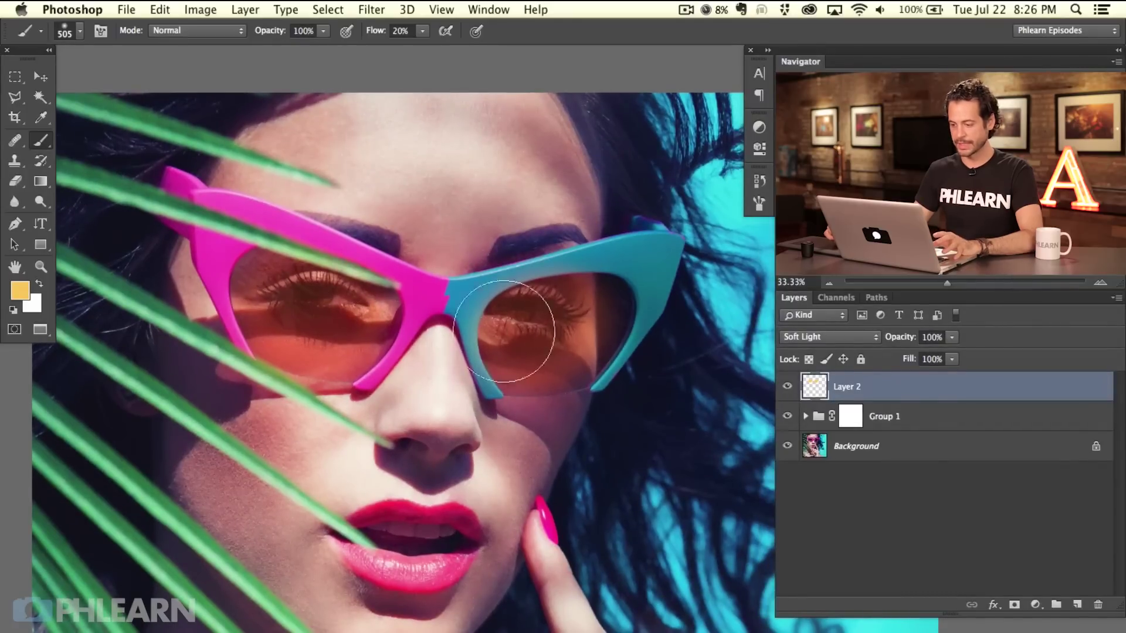
Set Layer 2's blend mode to Overlay and compare the lenses with the layer hidden and shown.
click(821, 338)
click(819, 325)
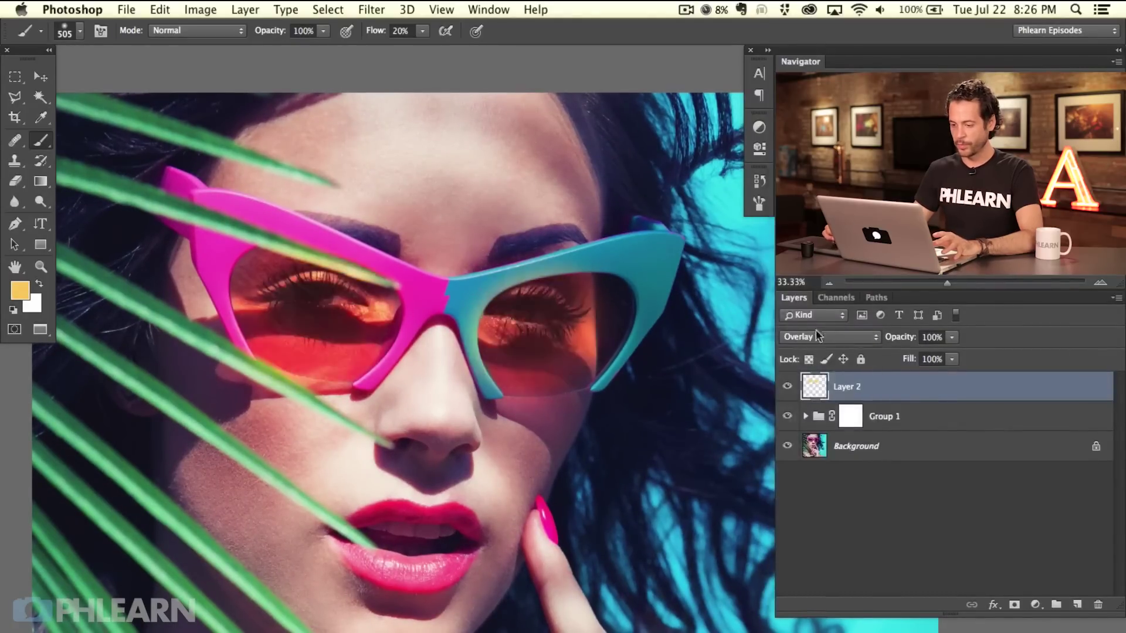
click(786, 388)
click(786, 388)
click(786, 388)
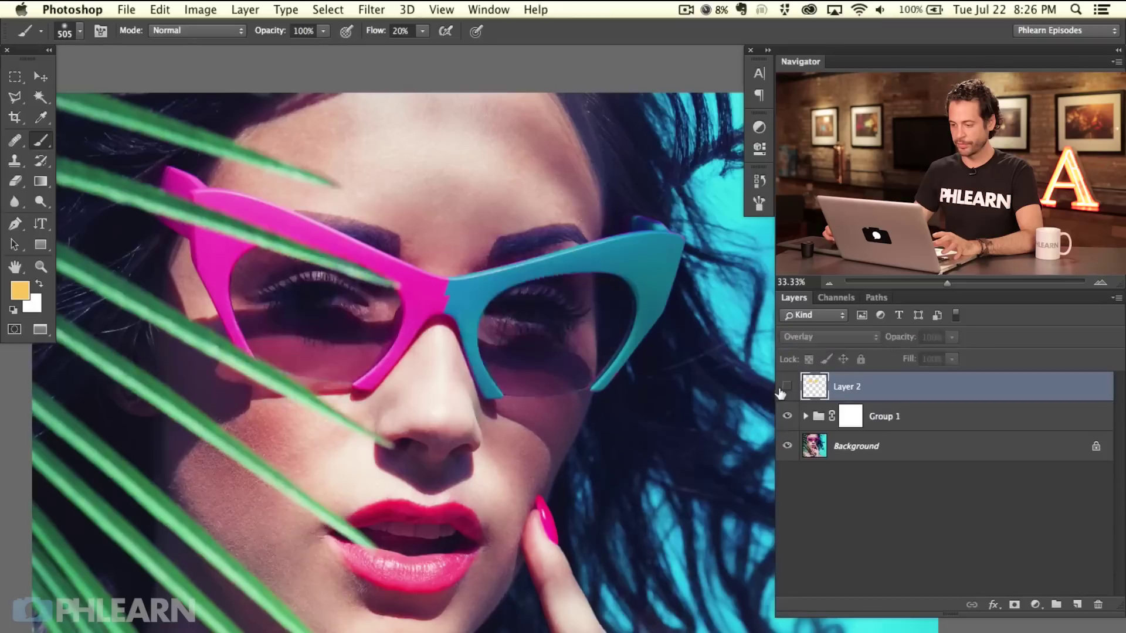
click(786, 388)
Try the Color Dodge blend mode on Layer 2 with its opacity lowered to 25%.
click(821, 338)
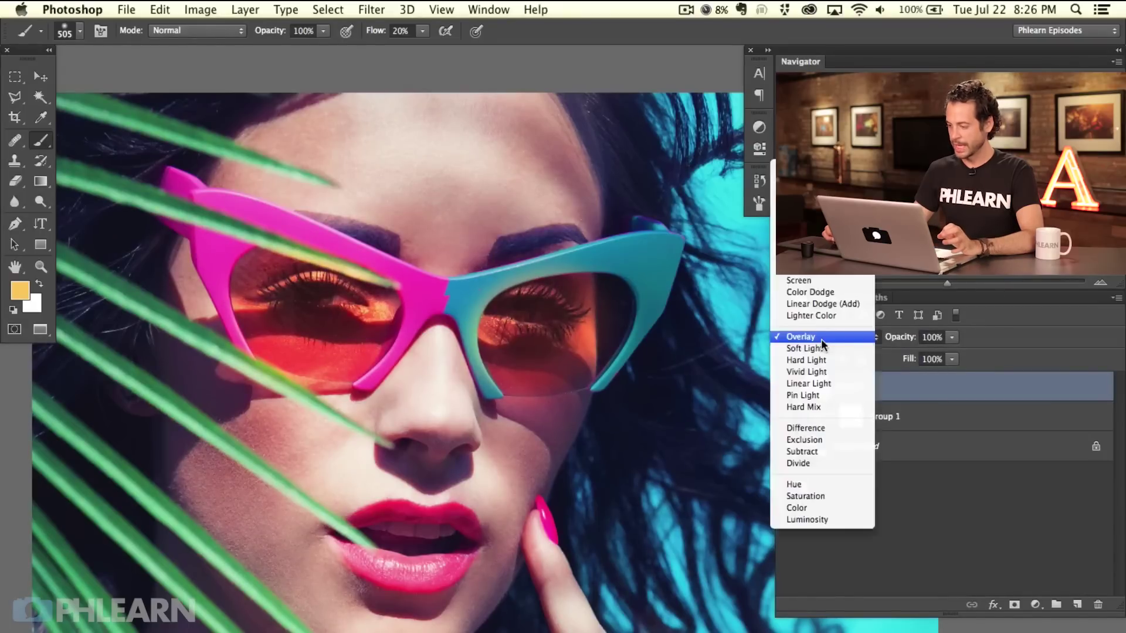
click(819, 292)
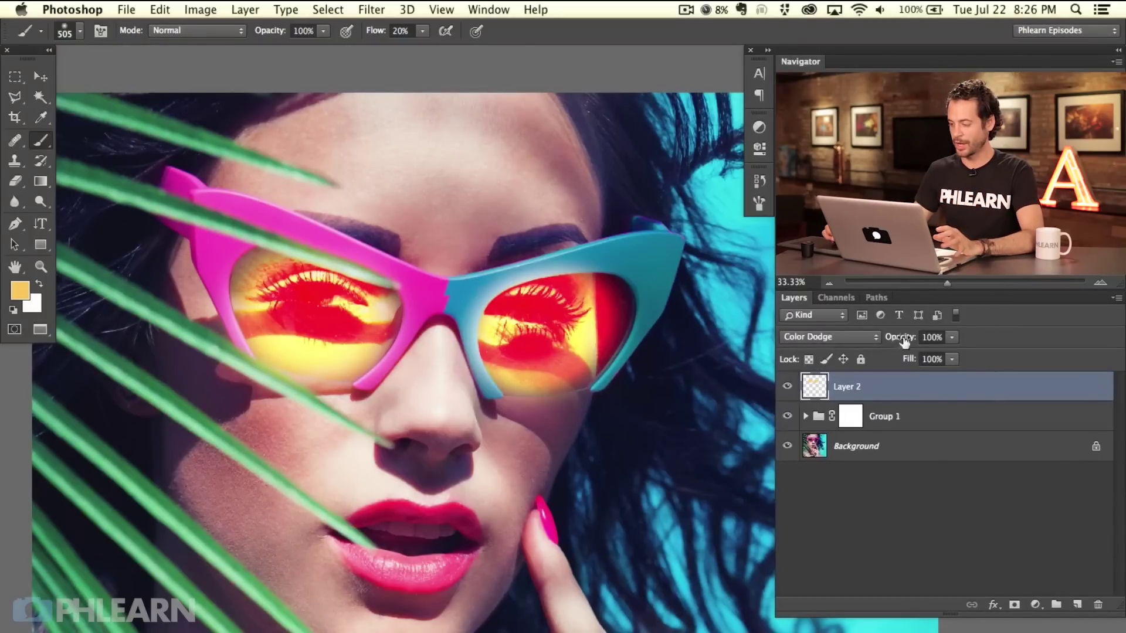
drag(890, 342, 844, 351)
Switch Layer 2's blend mode back to Overlay and set its opacity to 74%.
click(832, 340)
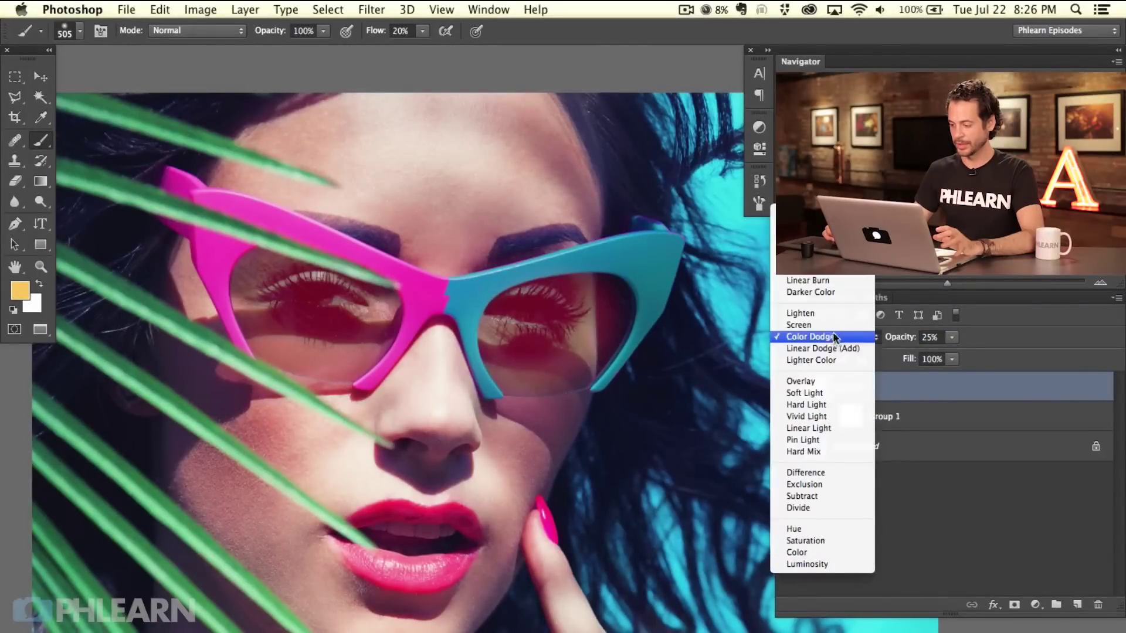
click(835, 377)
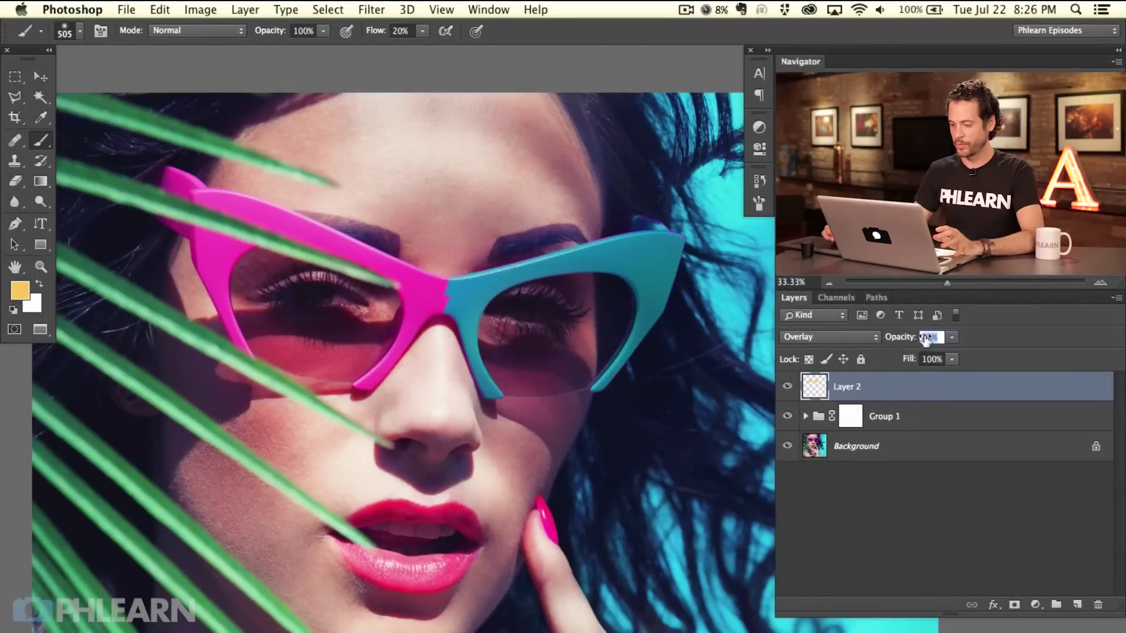
scroll(925, 340, up, 5)
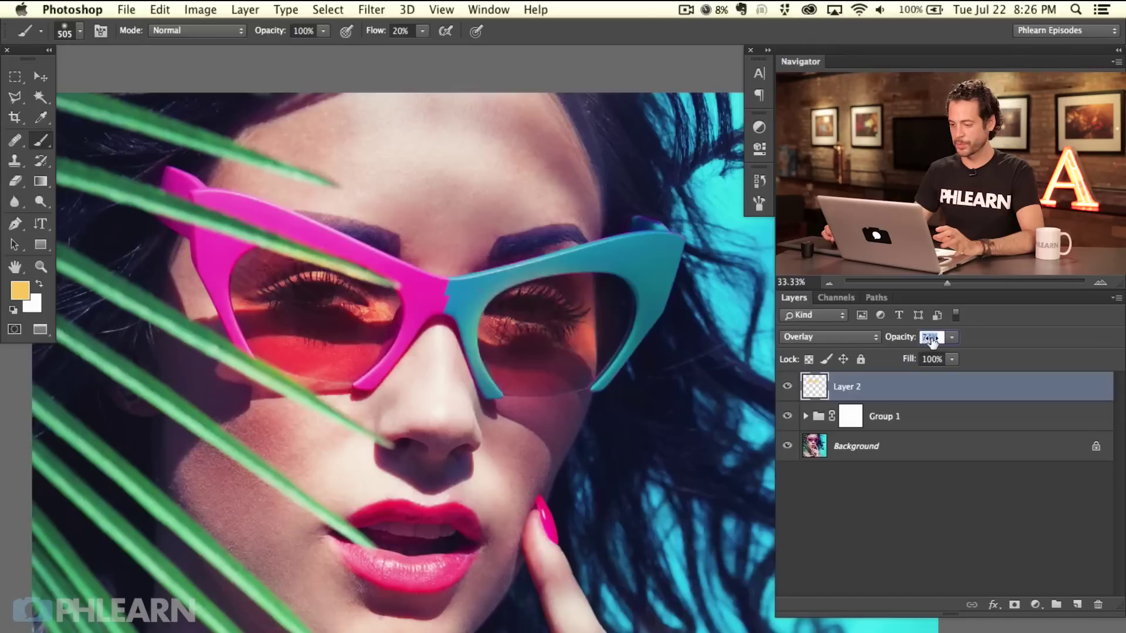
Compare the lens tint with Layer 2 shown and hidden, and leave the layer hidden.
click(789, 386)
click(789, 386)
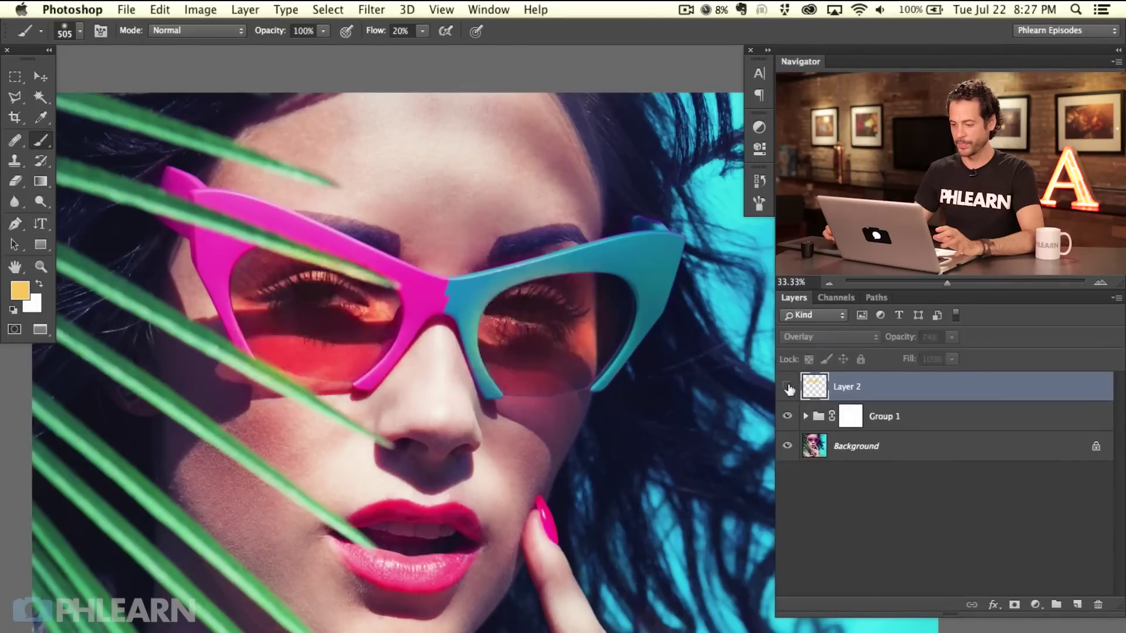
click(789, 385)
click(789, 386)
click(789, 386)
click(789, 387)
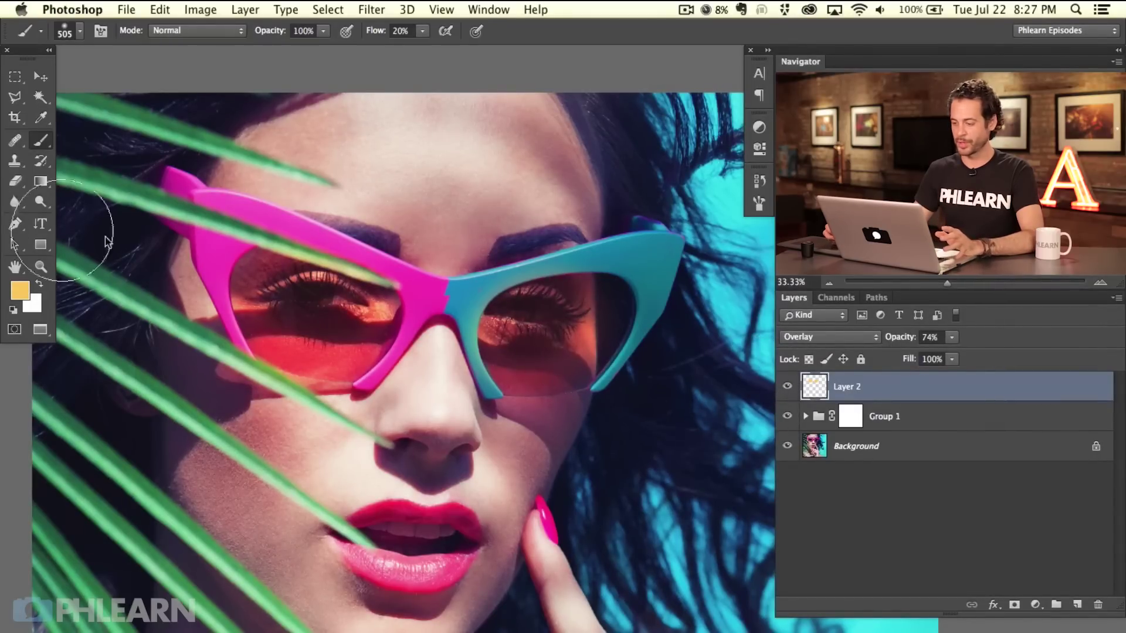
click(789, 387)
Add a Curves adjustment layer on top and raise its RGB curve midtones to input 95, output 141.
click(1035, 605)
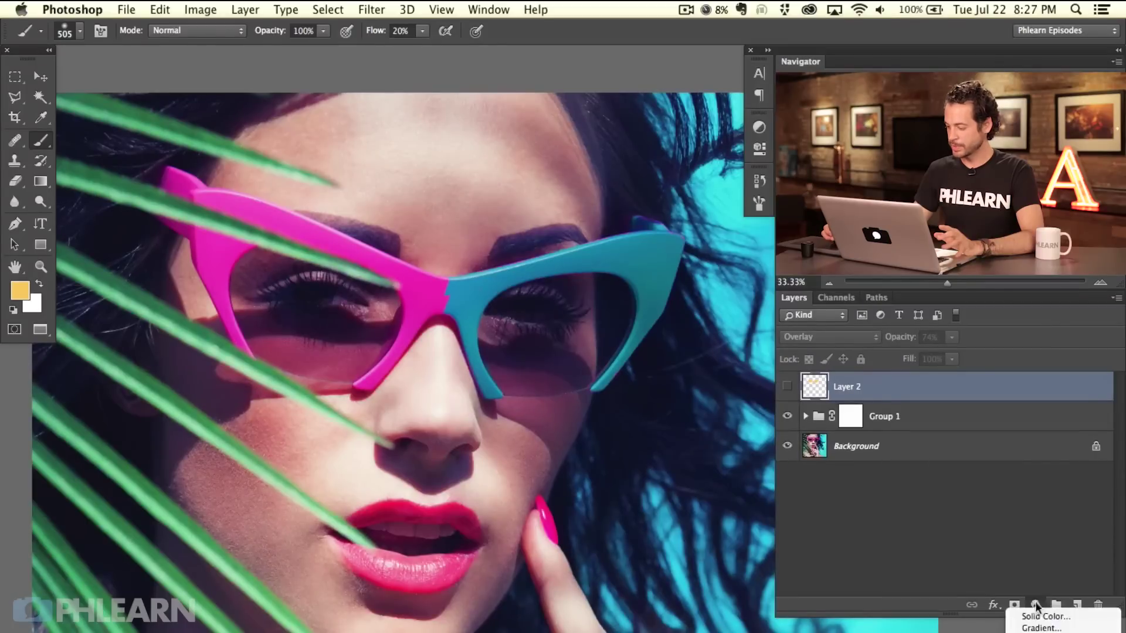
click(1044, 626)
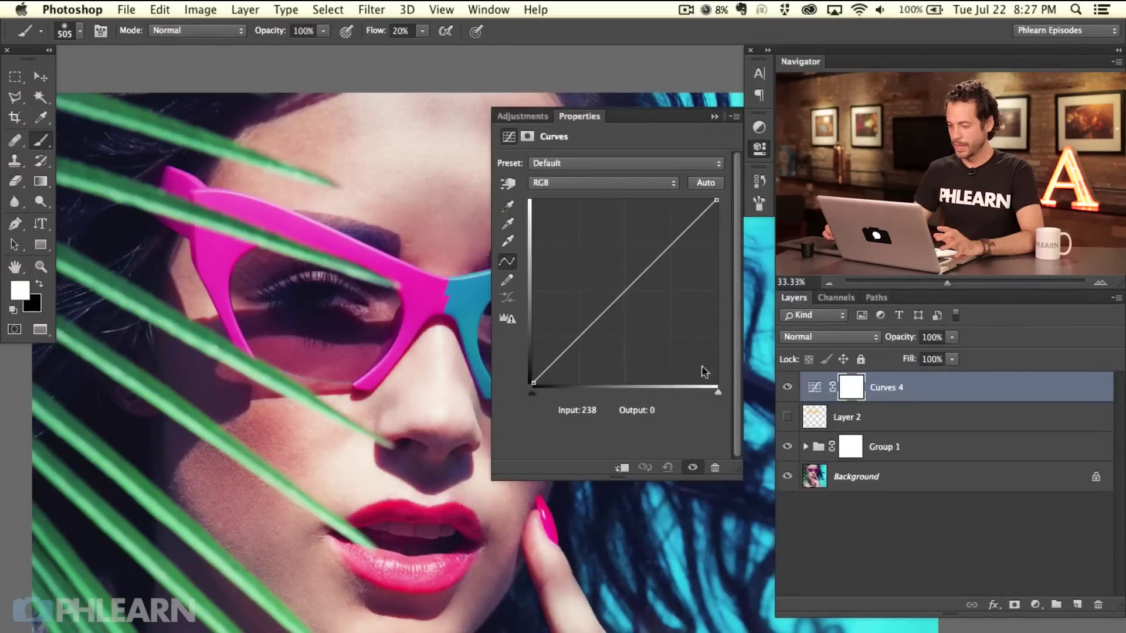
drag(434, 369, 275, 375)
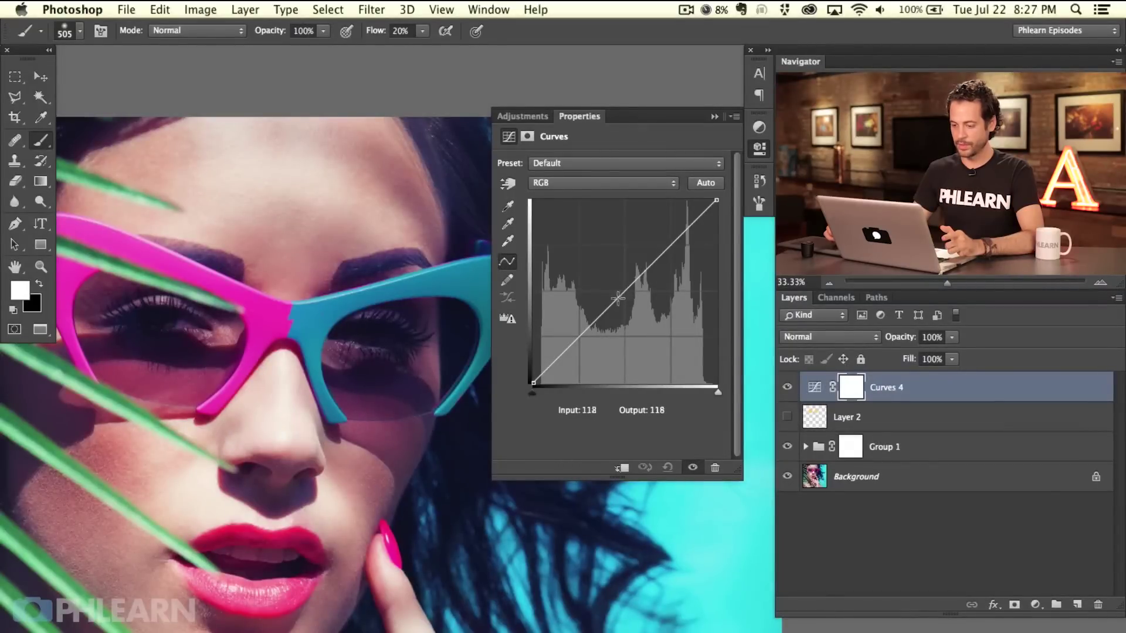
drag(618, 299, 601, 282)
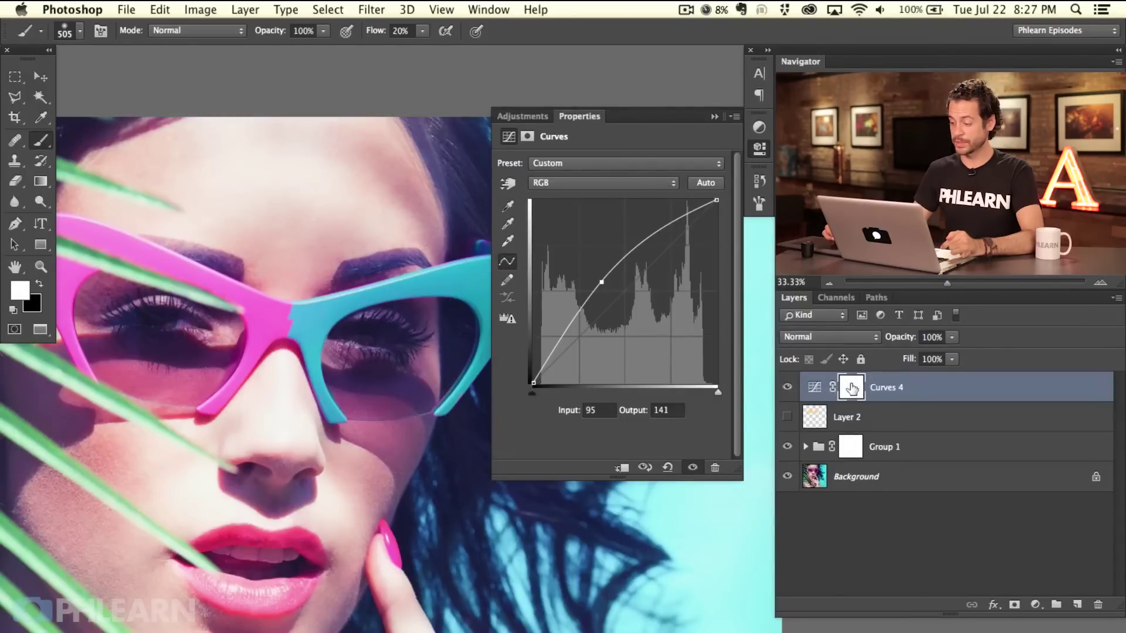
Raise the Red curve to input 111, output 143 and lower the Blue curve to input 140, output 105.
click(578, 186)
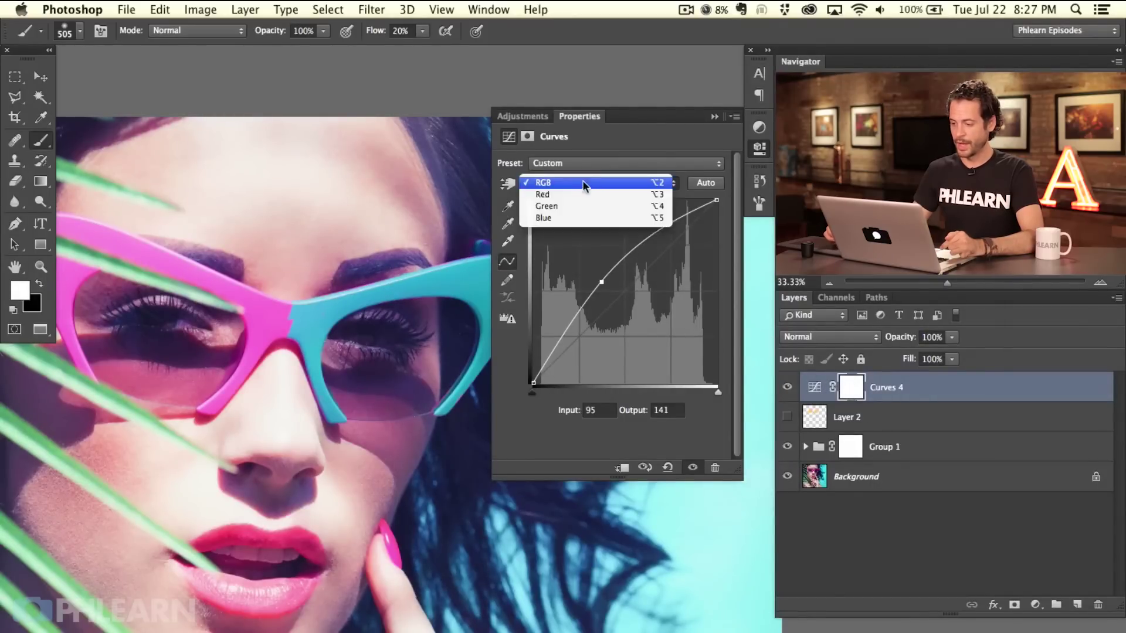
click(579, 192)
drag(622, 295, 614, 283)
click(589, 183)
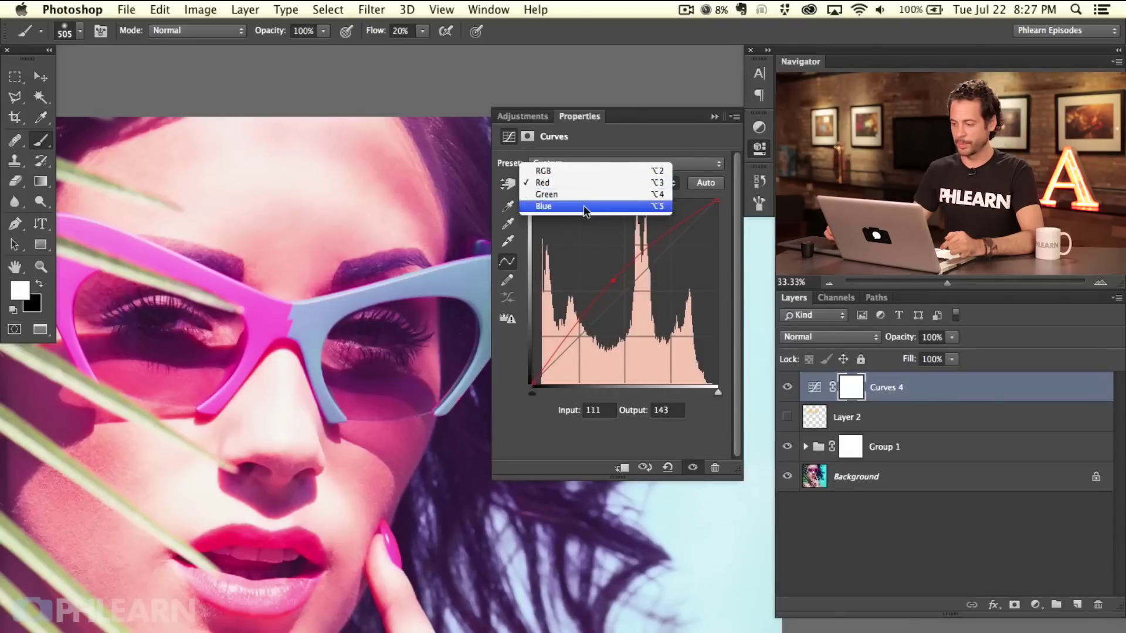
click(589, 208)
drag(622, 292, 632, 305)
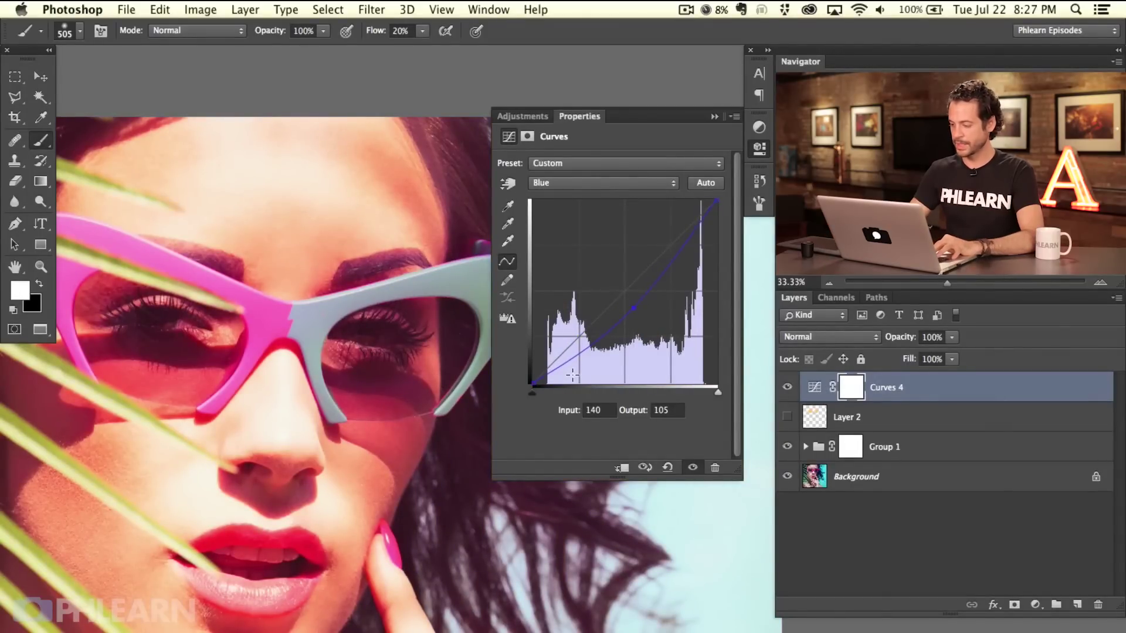
Invert the Curves 4 mask to black and paint white over both sunglasses lenses to reveal the tint there.
key(super+i)
click(760, 147)
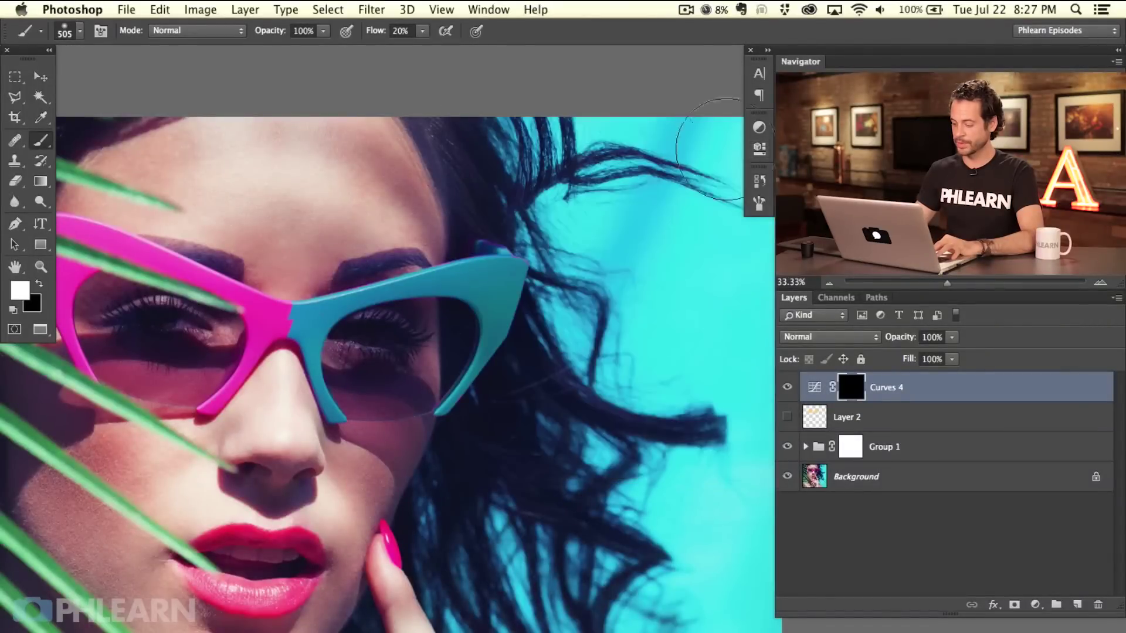
scroll(613, 156, up, 2)
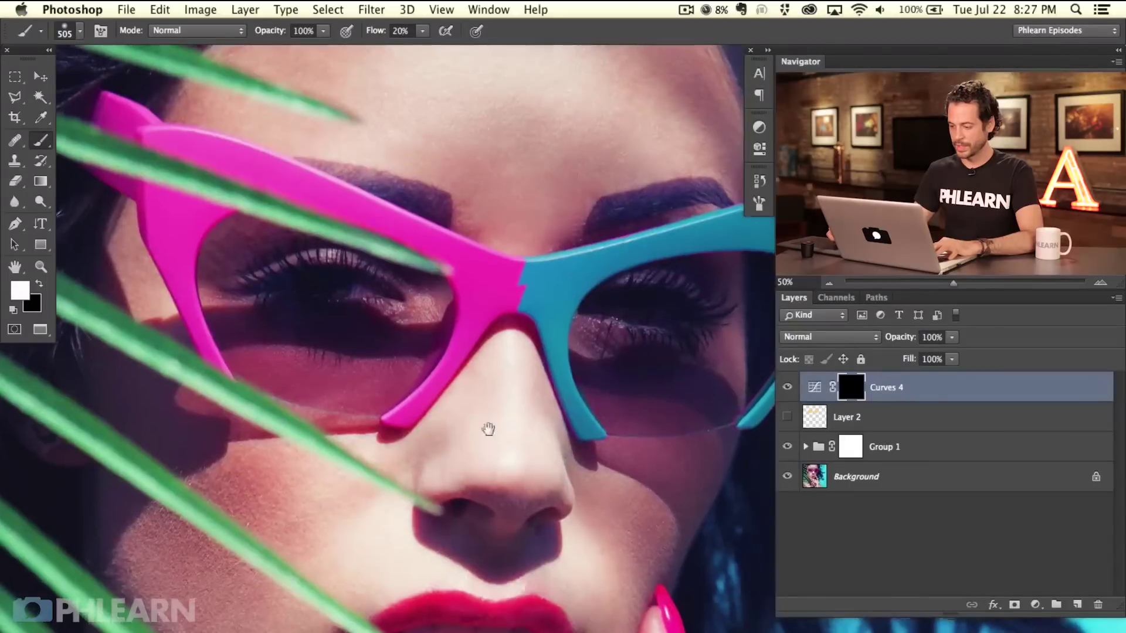
scroll(543, 344, down, 1)
mouse_move(544, 344)
mouse_down()
mouse_move(531, 347)
mouse_move(583, 367)
mouse_move(510, 352)
mouse_up()
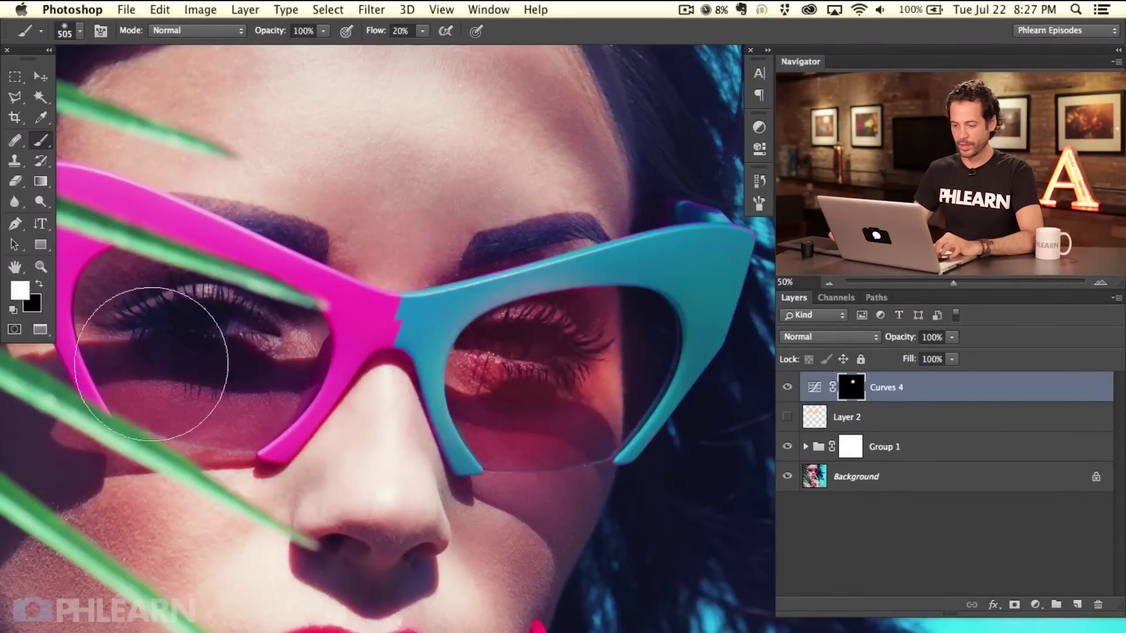
mouse_move(204, 313)
mouse_down()
mouse_move(194, 372)
mouse_move(201, 359)
mouse_move(178, 395)
mouse_move(189, 340)
mouse_move(125, 271)
mouse_up()
key(super+minus)
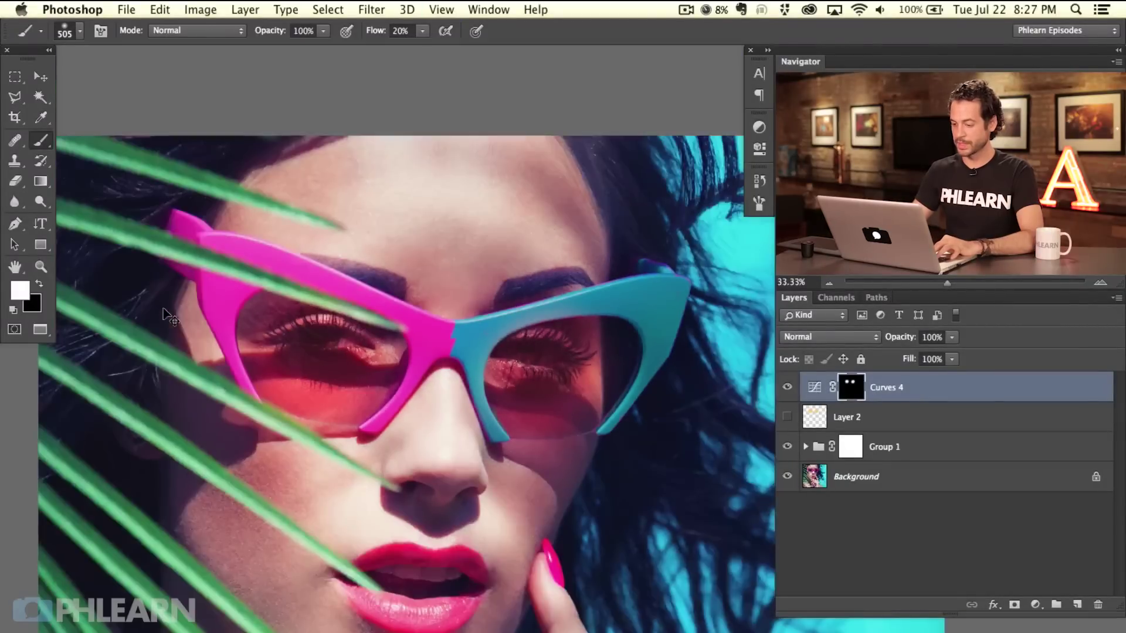
Compare the Curves 4 lens tint with the Layer 2 tint by alternating their visibility, and leave only Layer 2 shown.
scroll(571, 317, down, 5)
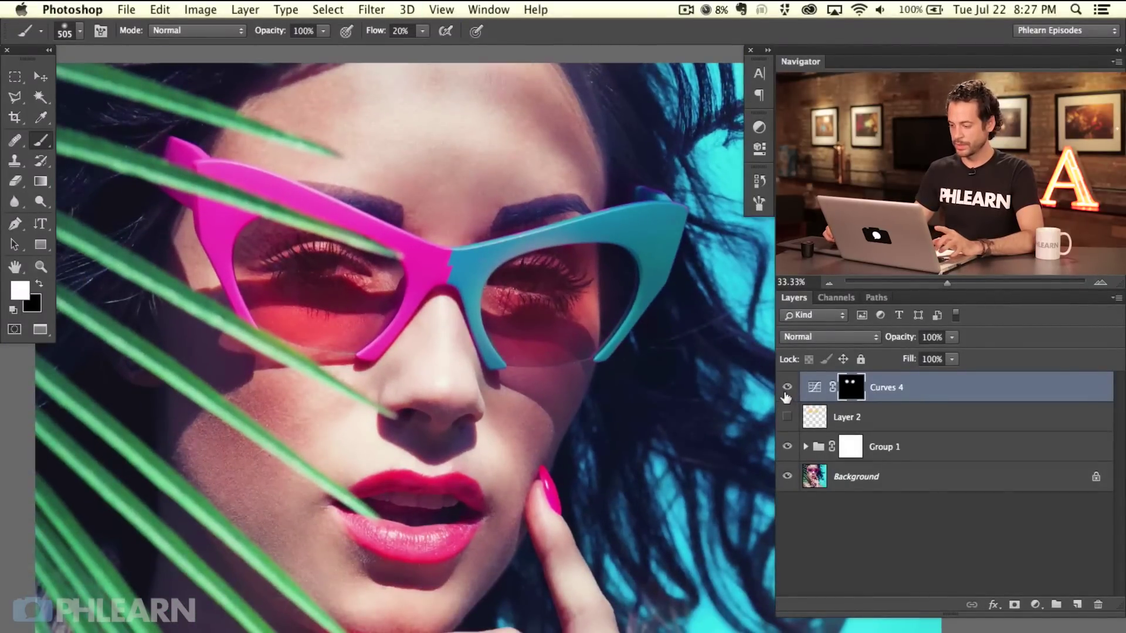
click(788, 388)
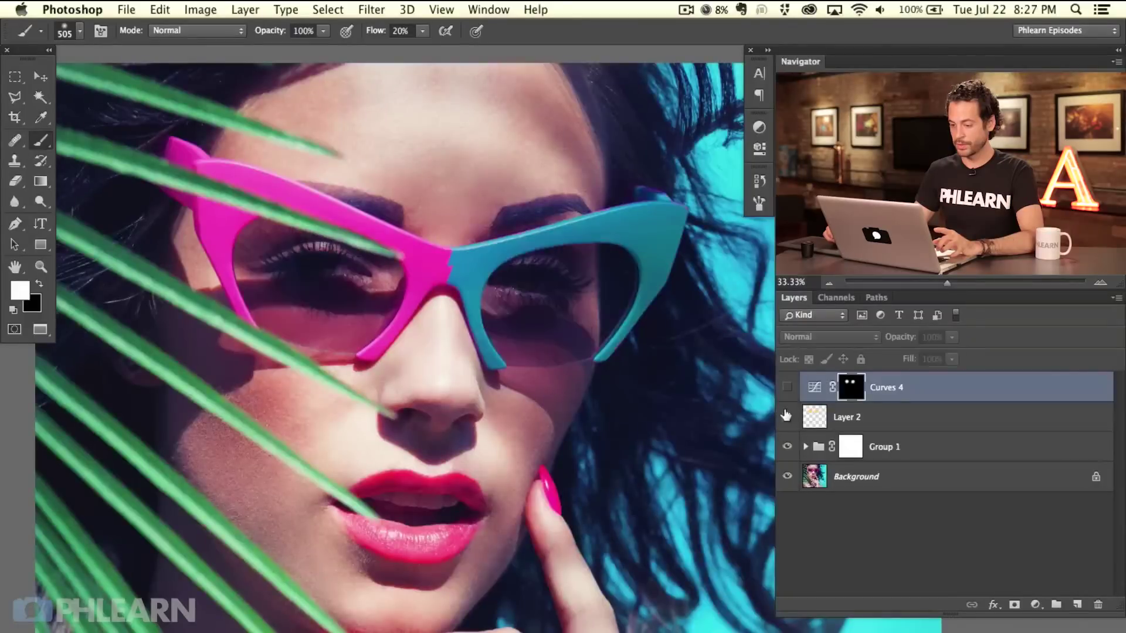
click(787, 416)
click(890, 423)
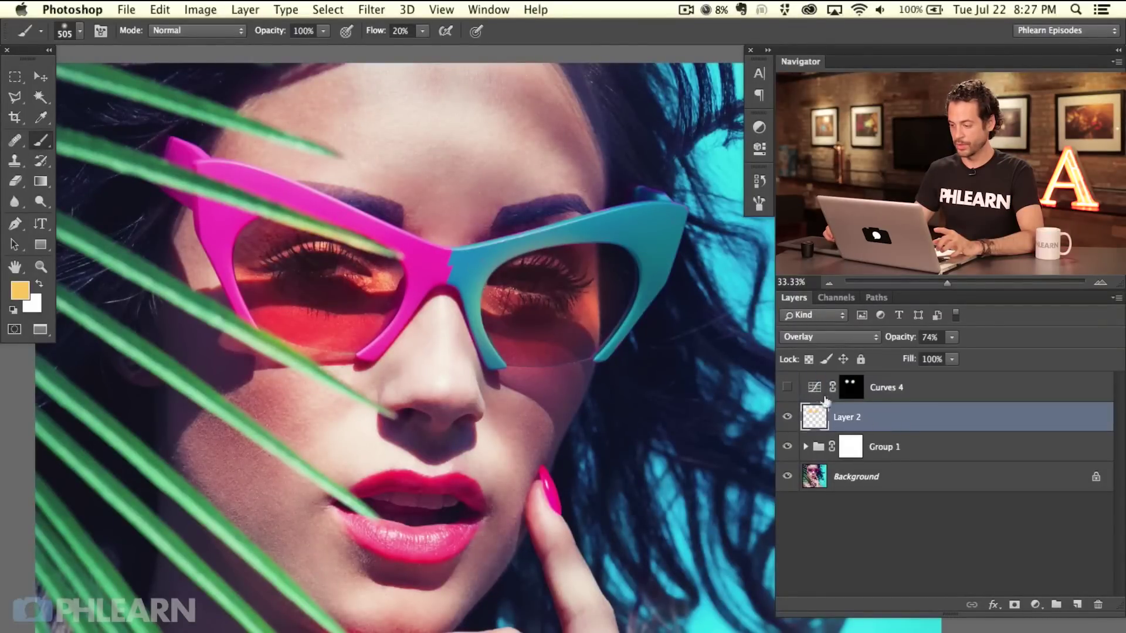
click(788, 417)
click(787, 388)
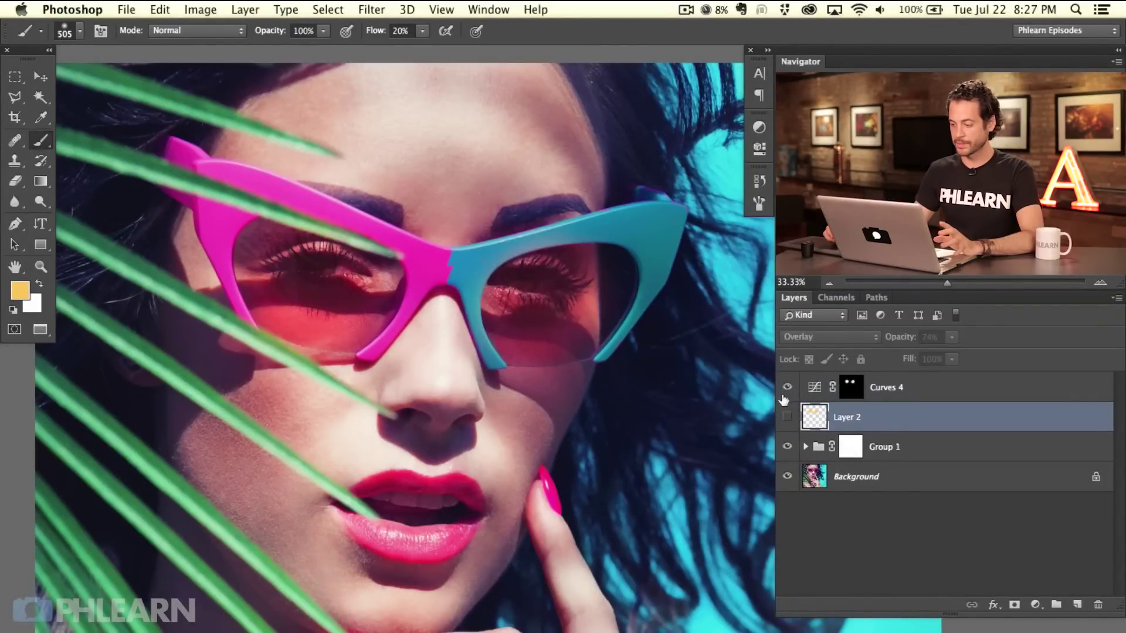
click(787, 388)
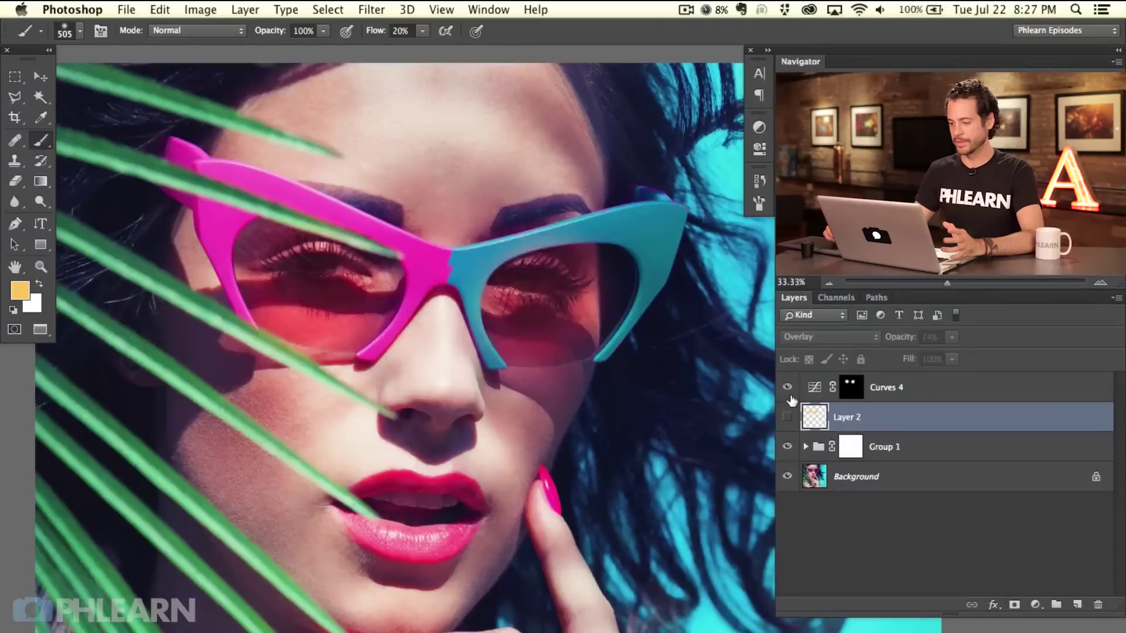
click(788, 417)
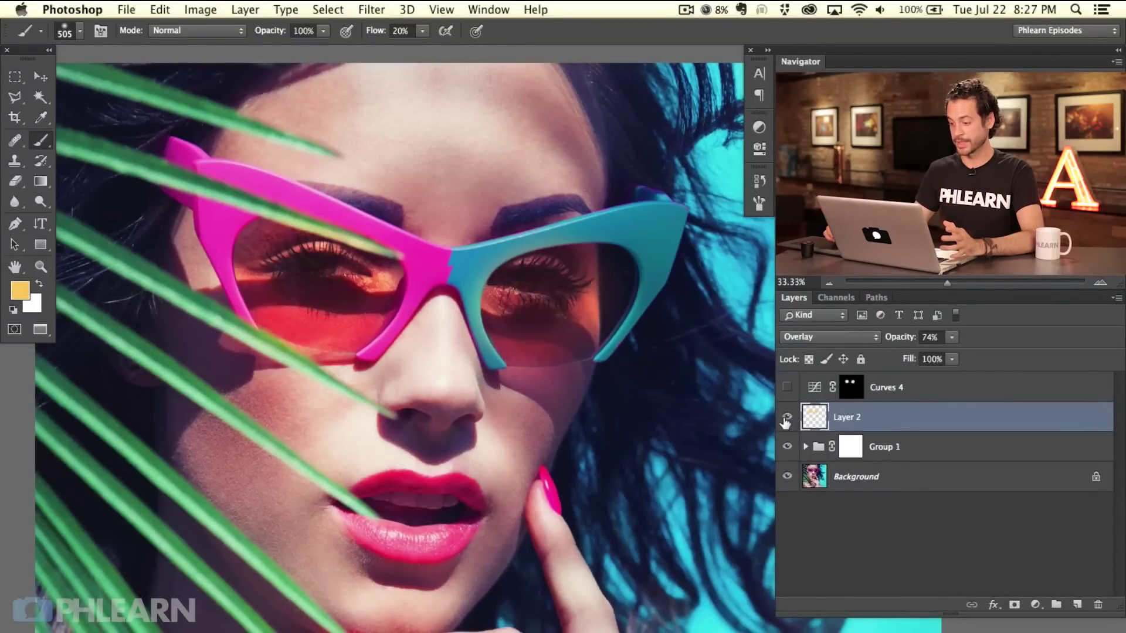
click(787, 417)
click(787, 388)
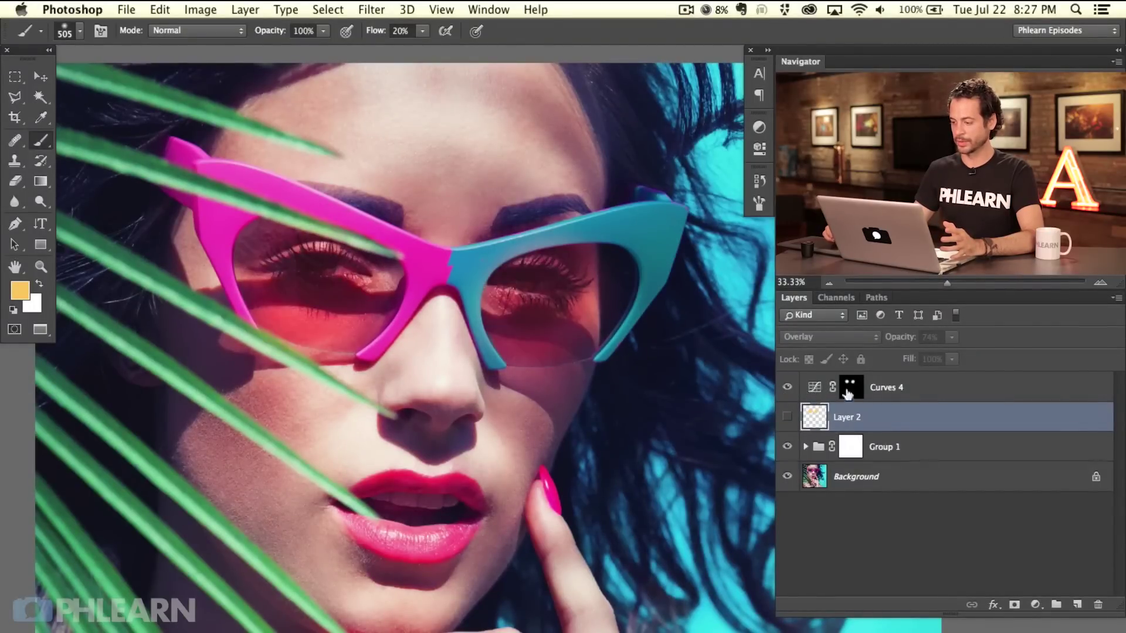
click(786, 393)
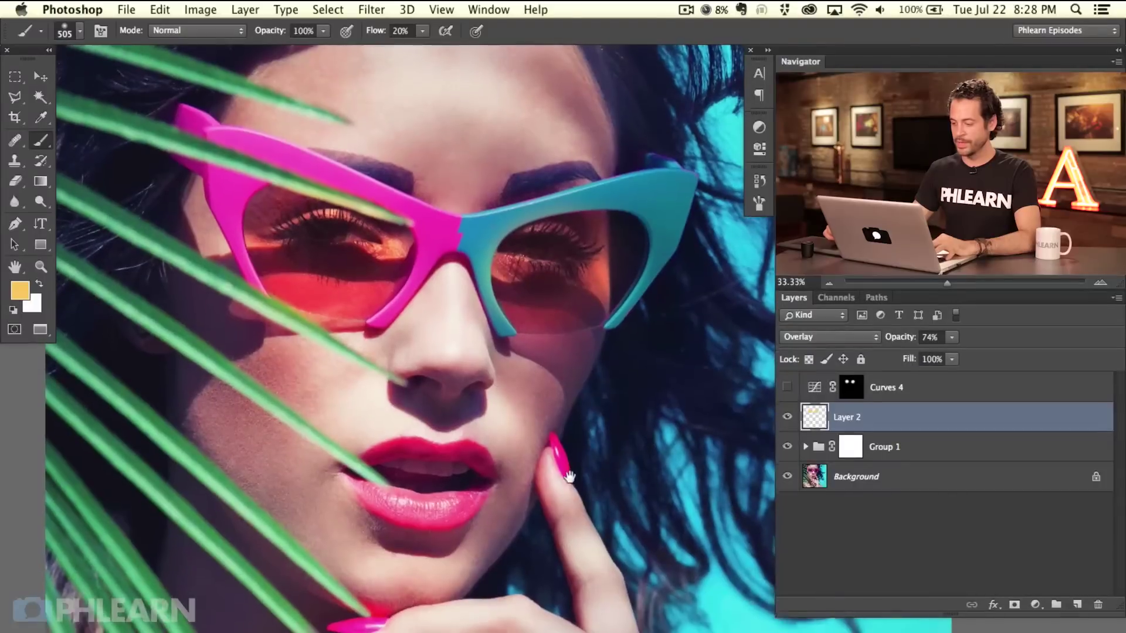
Check the lenses with Layer 2 hidden and shown, and delete the Curves 4 layer.
click(786, 418)
click(786, 418)
click(786, 418)
click(786, 418)
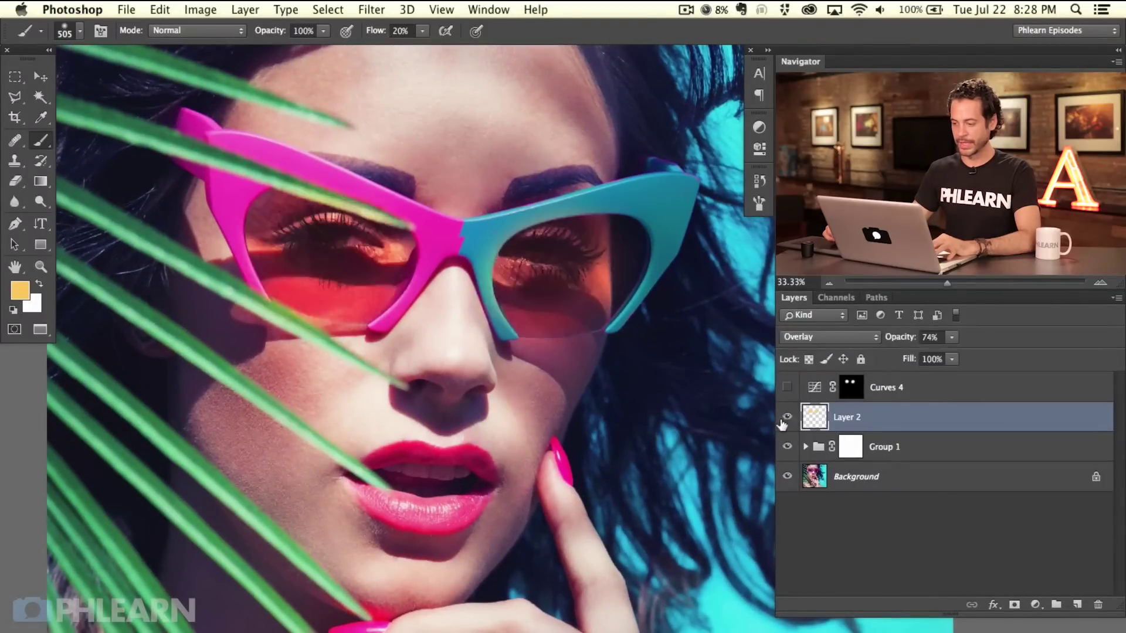
click(945, 393)
key(Delete)
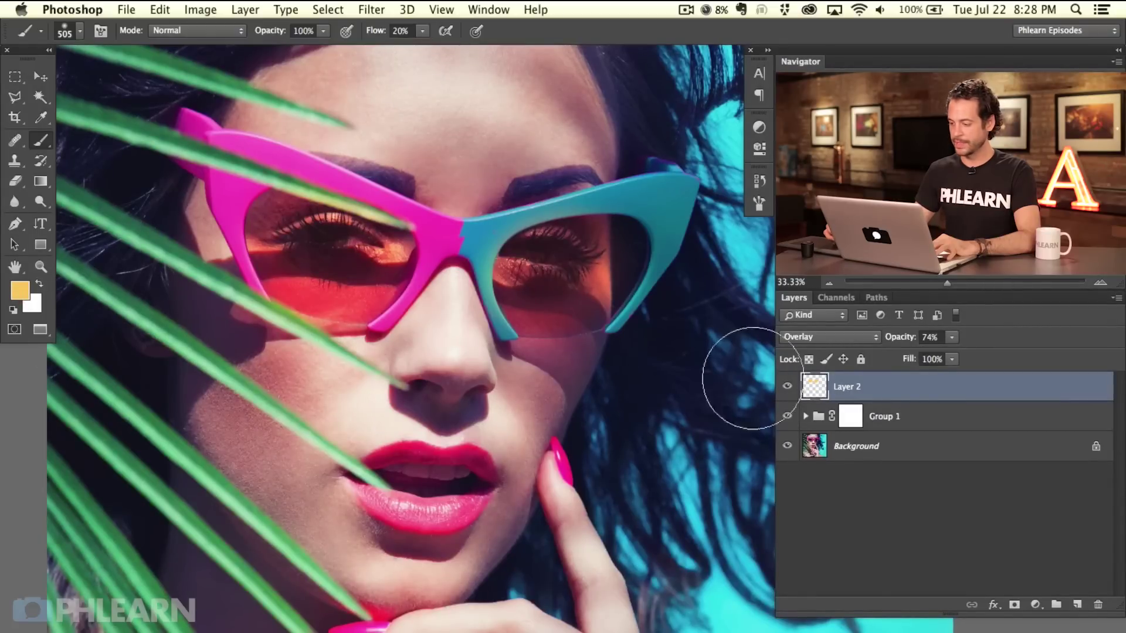
Compare the portrait with and without the Layer 2 lens tint, leaving the layer visible.
click(786, 386)
click(787, 386)
click(786, 385)
click(787, 385)
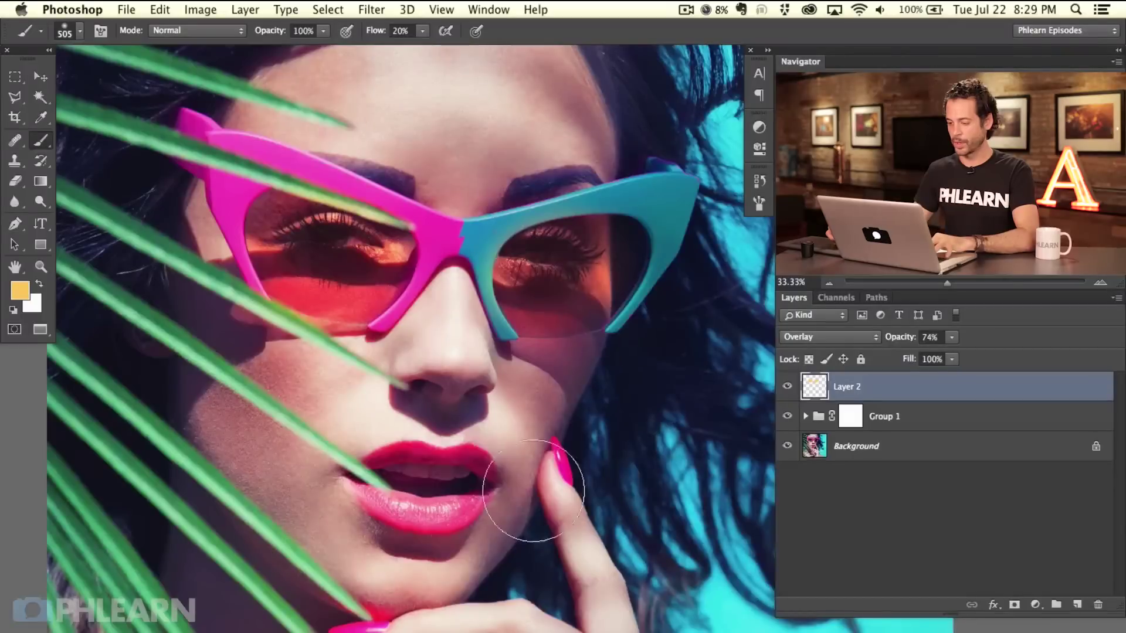
mouse_move(535, 491)
mouse_down()
mouse_move(550, 504)
mouse_move(543, 483)
mouse_up()
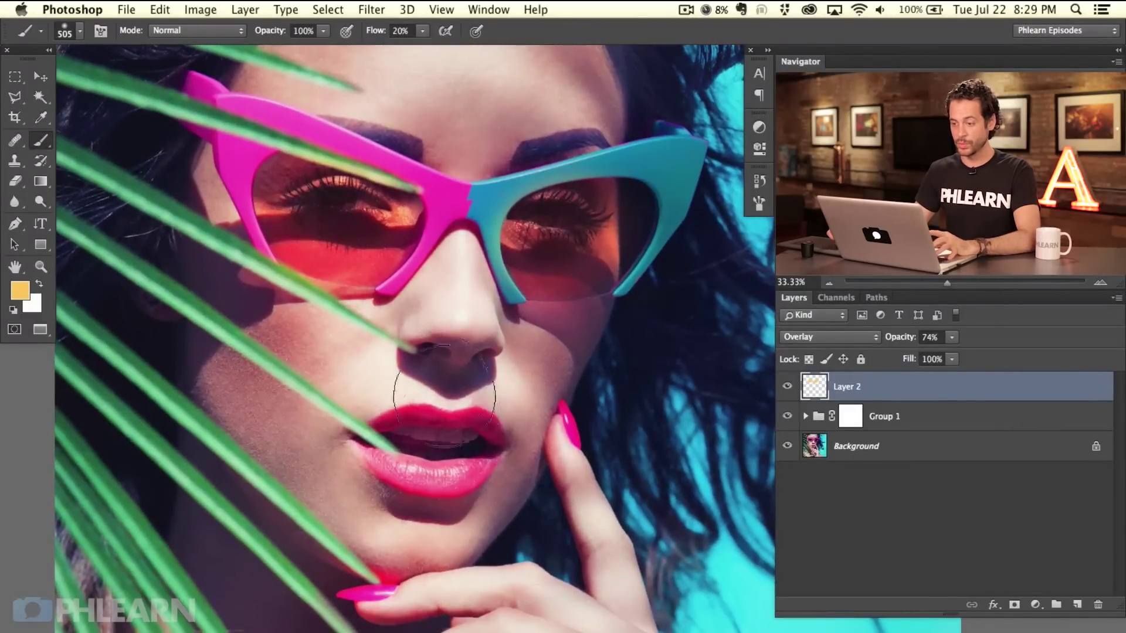
Try shifting Layer 2's hue to -99 with a Hue/Saturation adjustment, and cancel it.
click(199, 10)
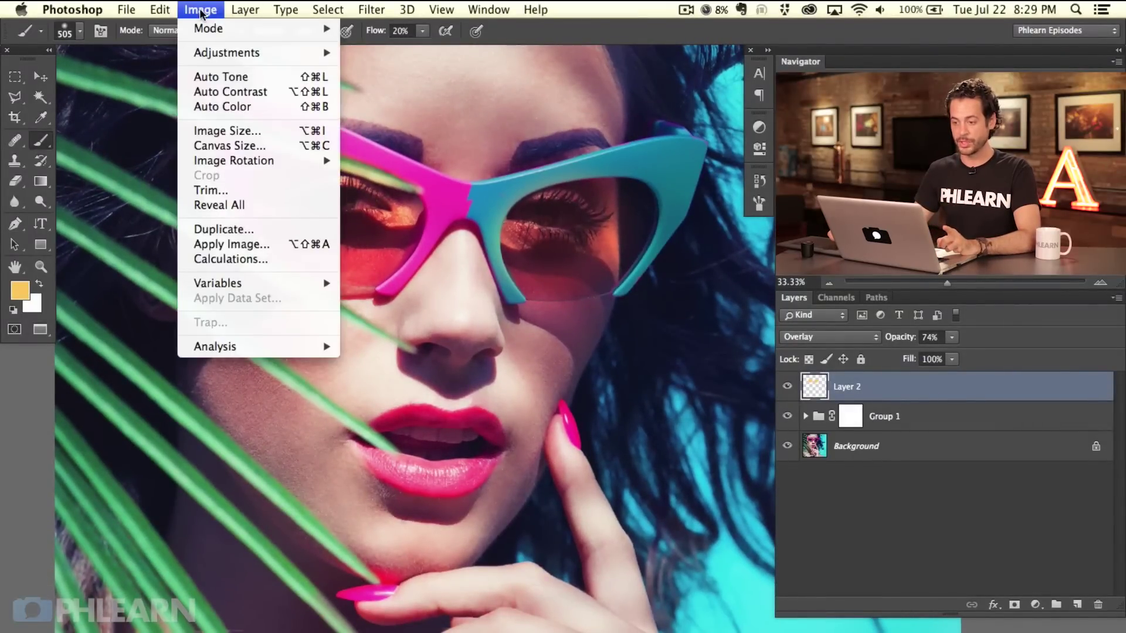
mouse_move(214, 54)
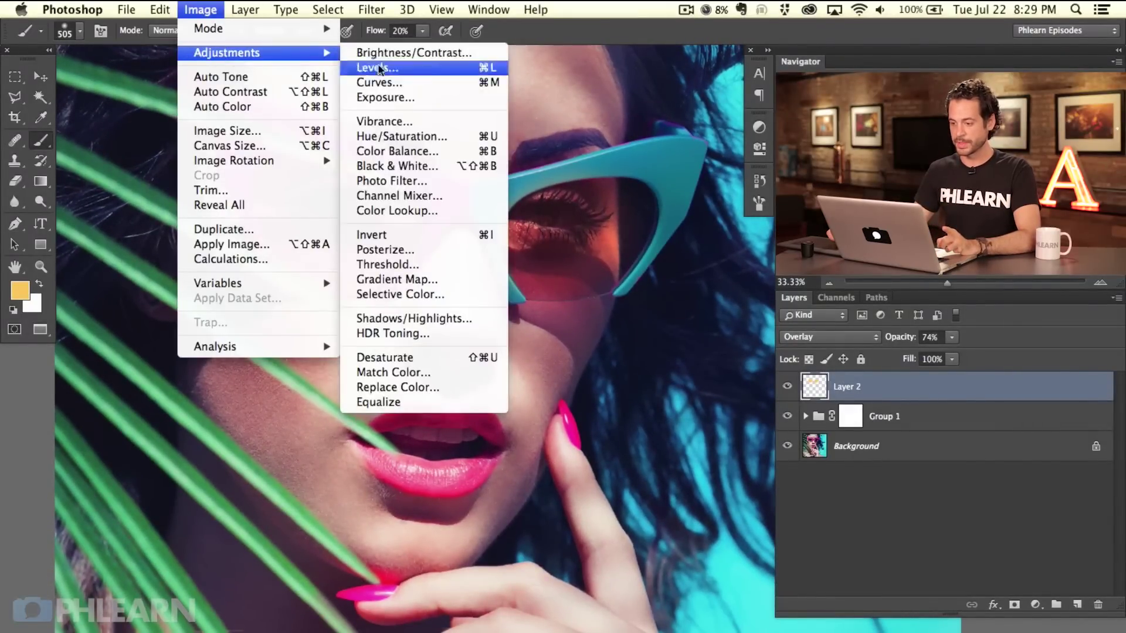
click(469, 136)
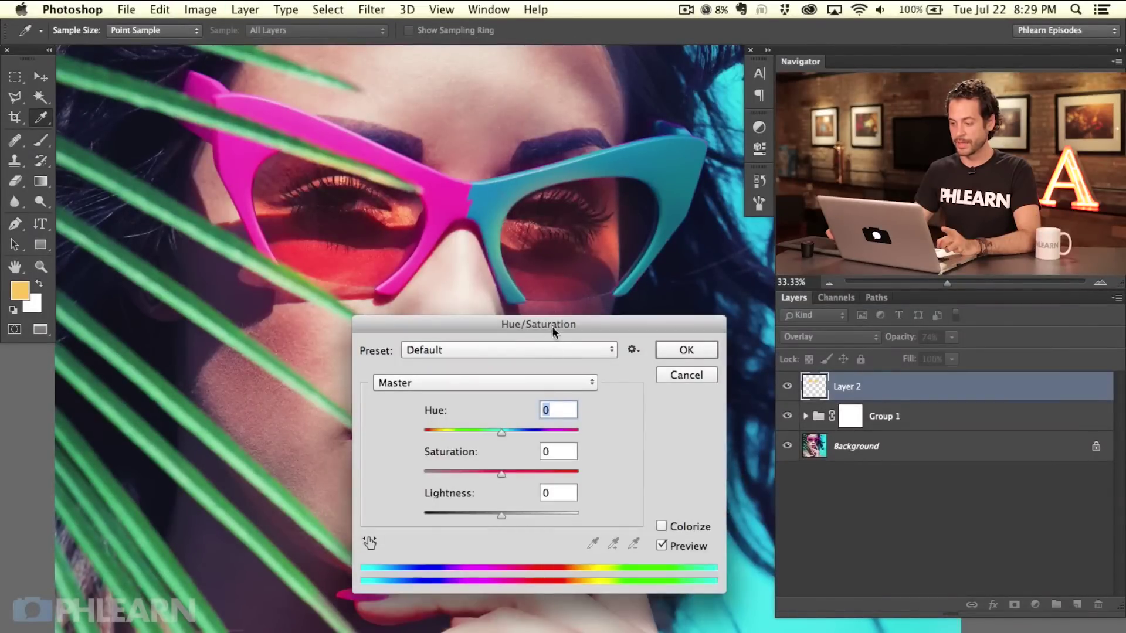
drag(551, 326, 274, 384)
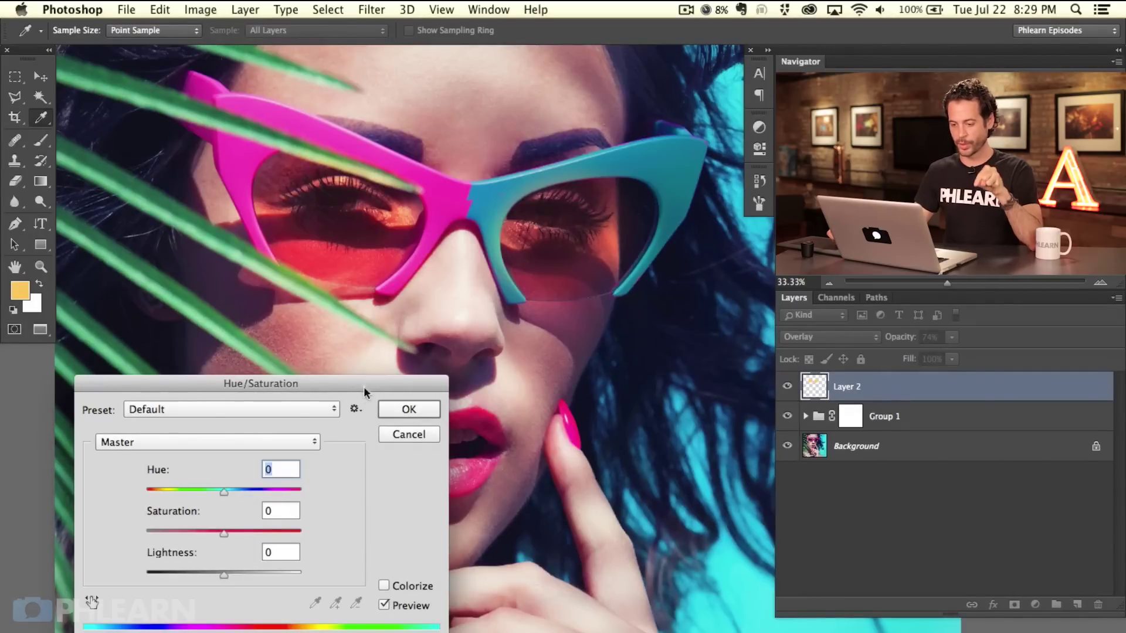
drag(357, 388, 359, 387)
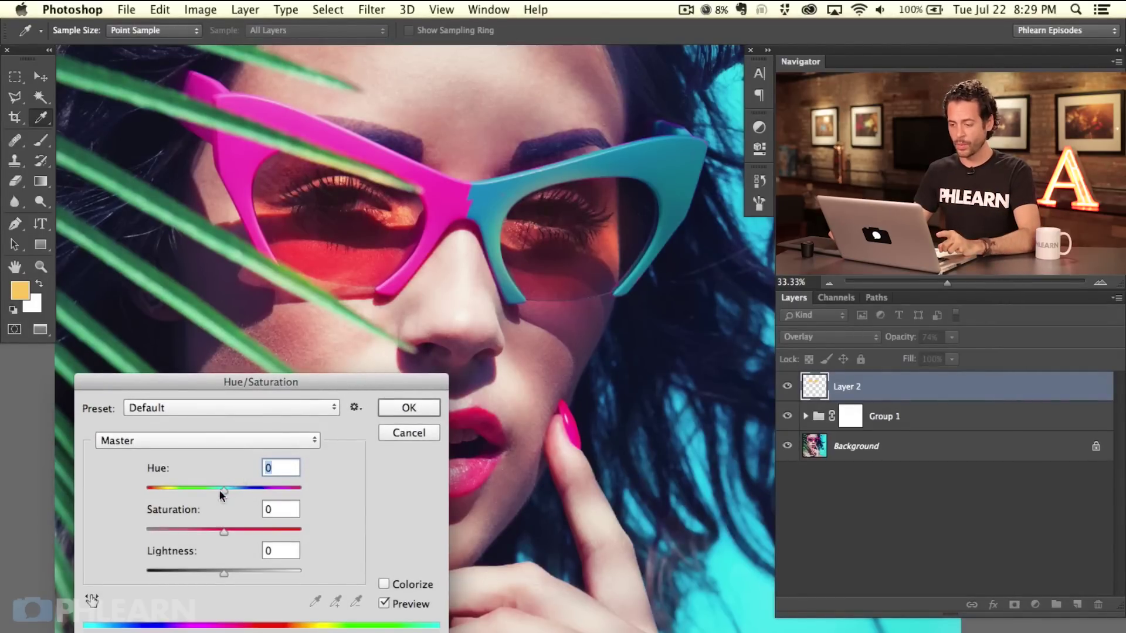
drag(219, 490, 171, 487)
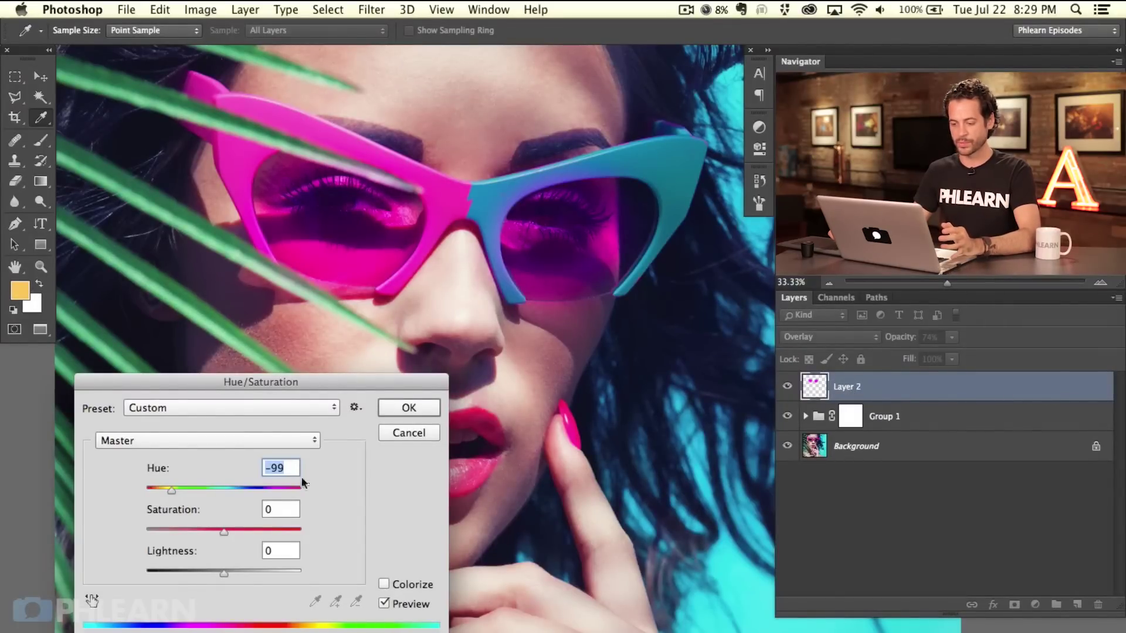
click(417, 433)
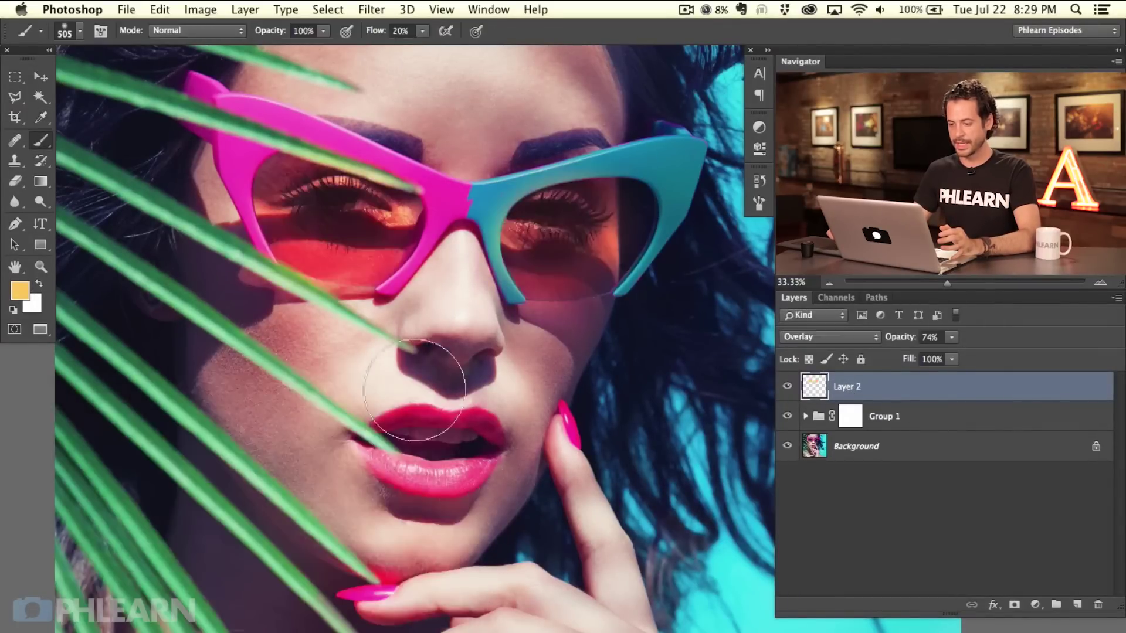
Try recolouring only the pink-framed lens on Layer 2 with a rectangular selection and a Hue/Saturation hue of +133.
click(14, 76)
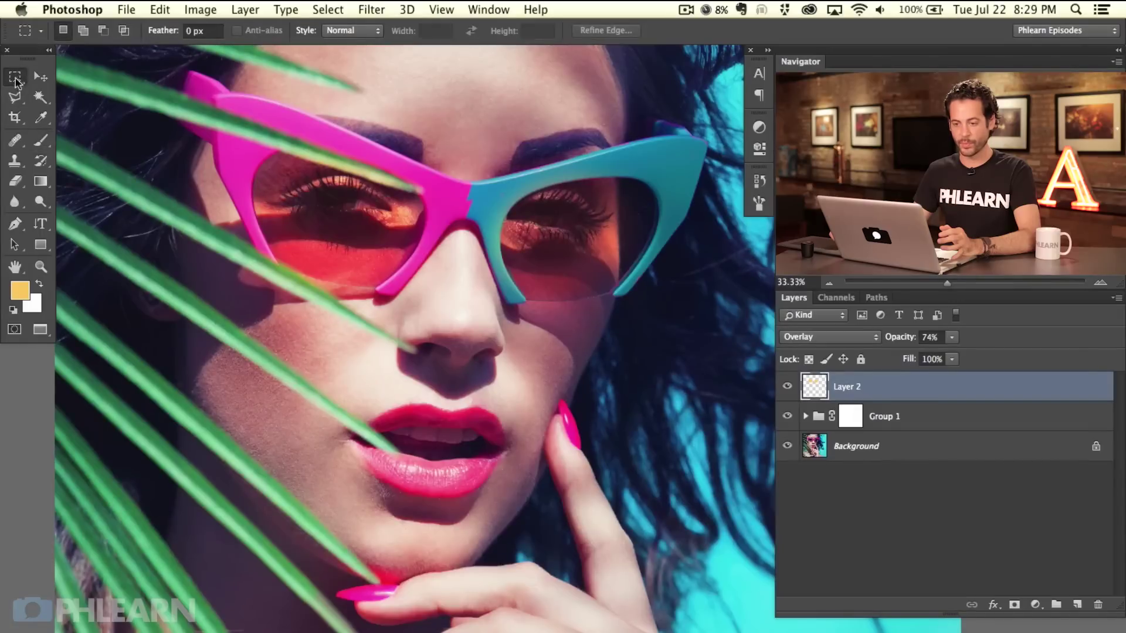
drag(166, 91, 466, 420)
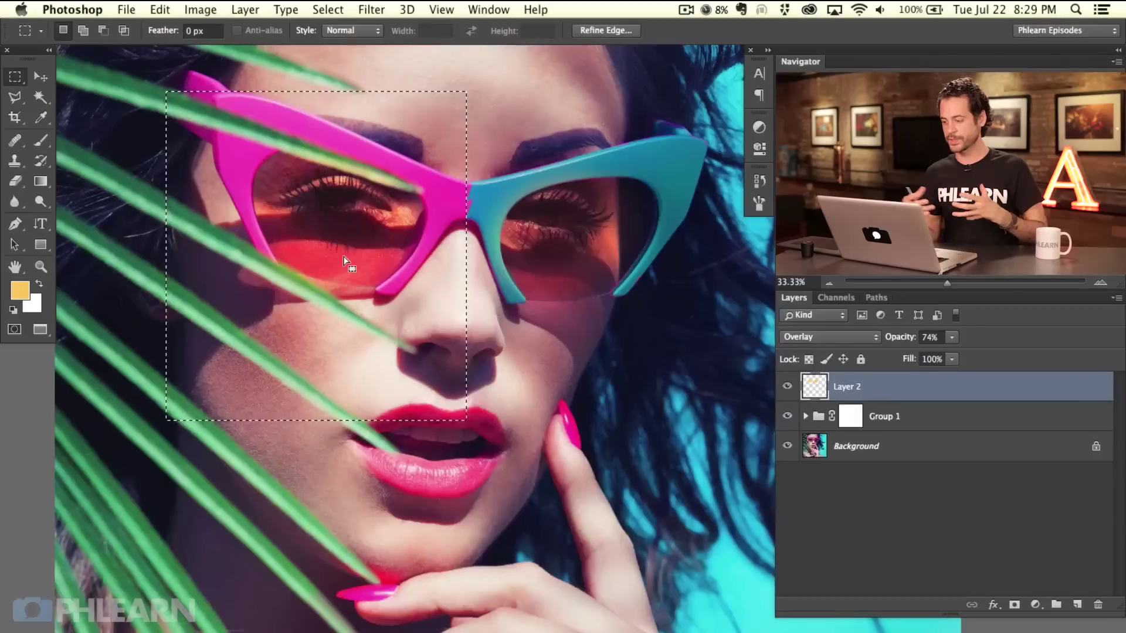
key(super+u)
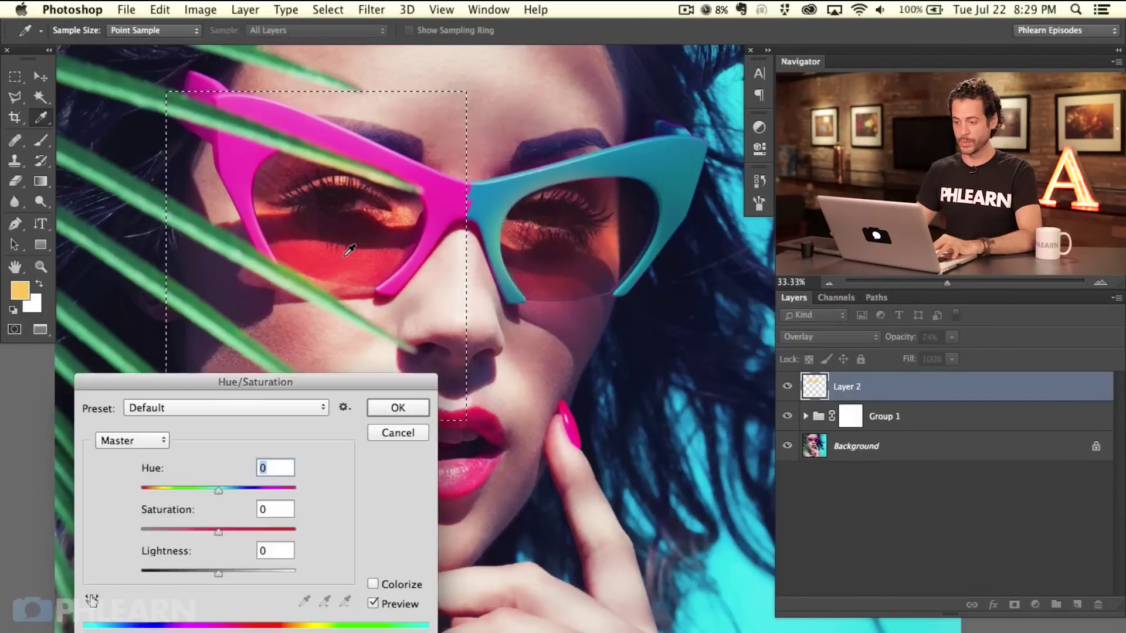
drag(237, 490, 282, 487)
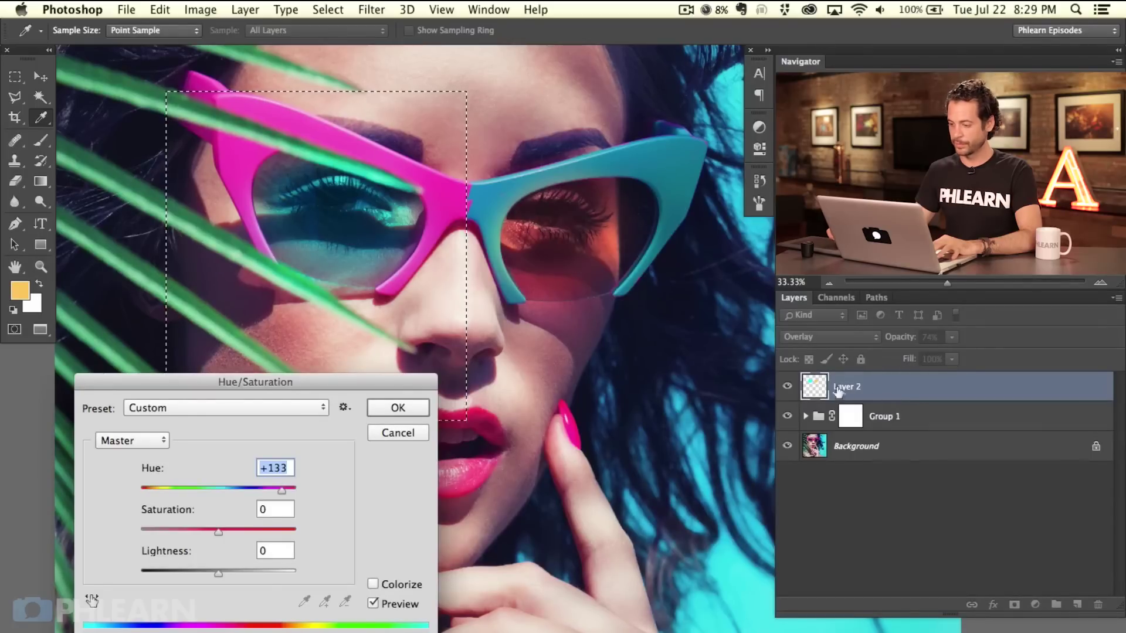
drag(199, 487, 160, 495)
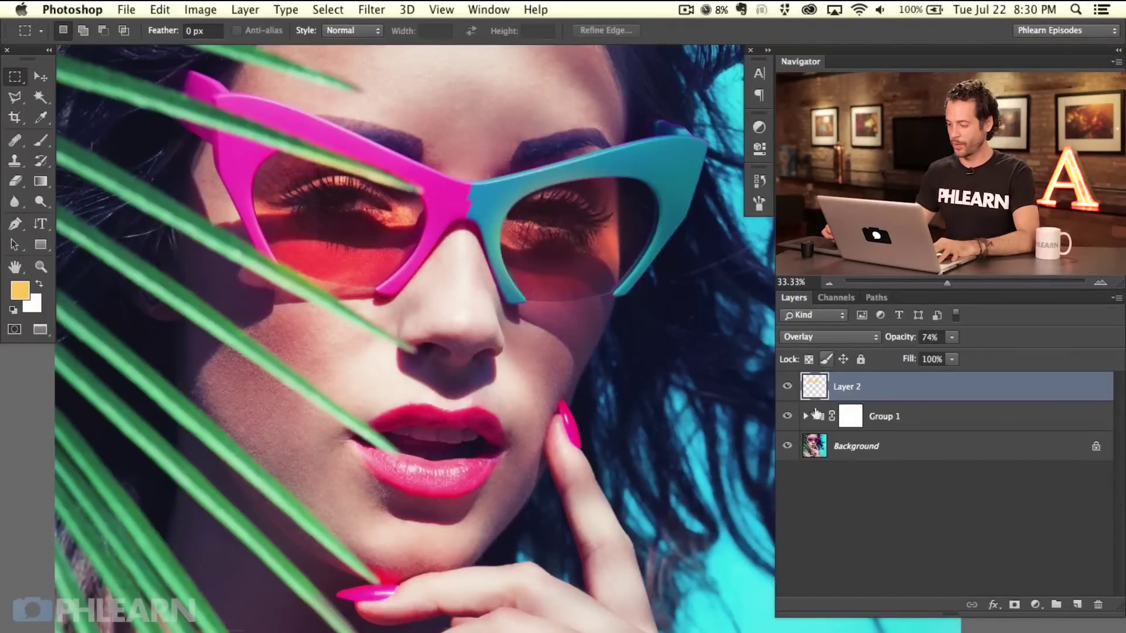
Review the original orange lens tint by switching Layer 2 off and on, leaving it shown.
click(778, 389)
click(779, 389)
click(778, 390)
click(780, 388)
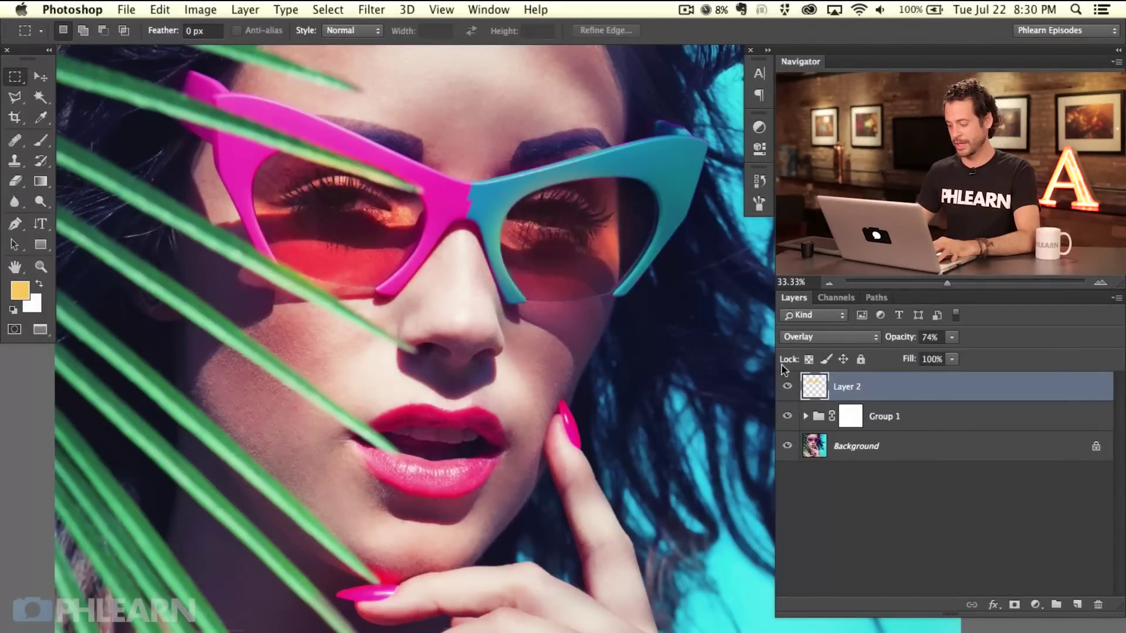
Add a Curves adjustment layer above Layer 2, lowering the RGB white point to output 182 and the midtones to input 157, output 80.
key(super+minus)
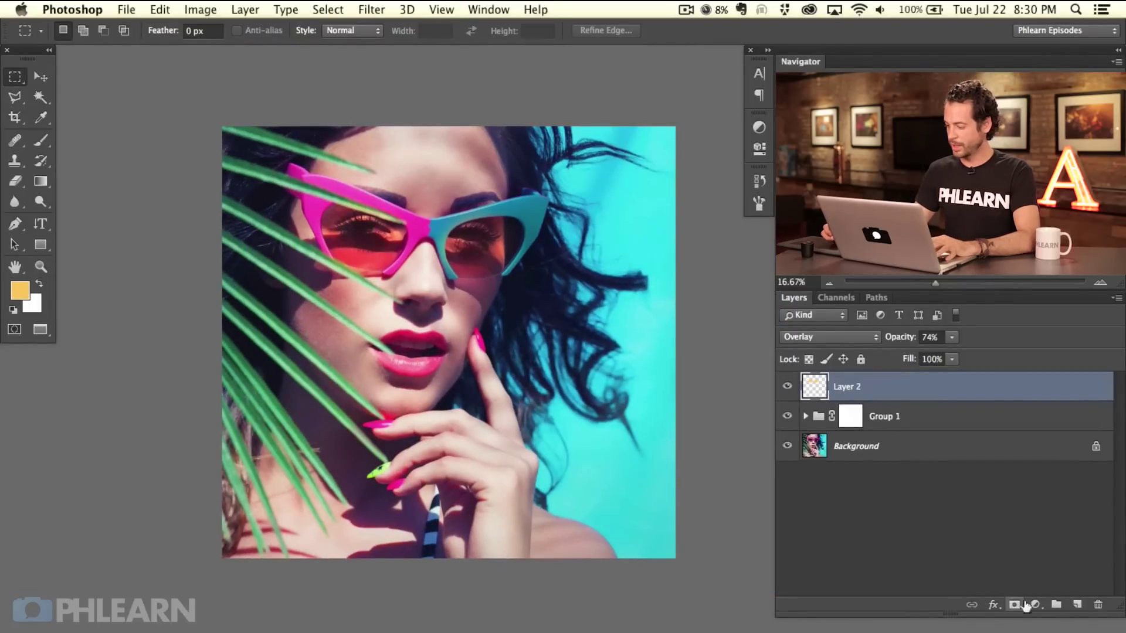
click(1034, 604)
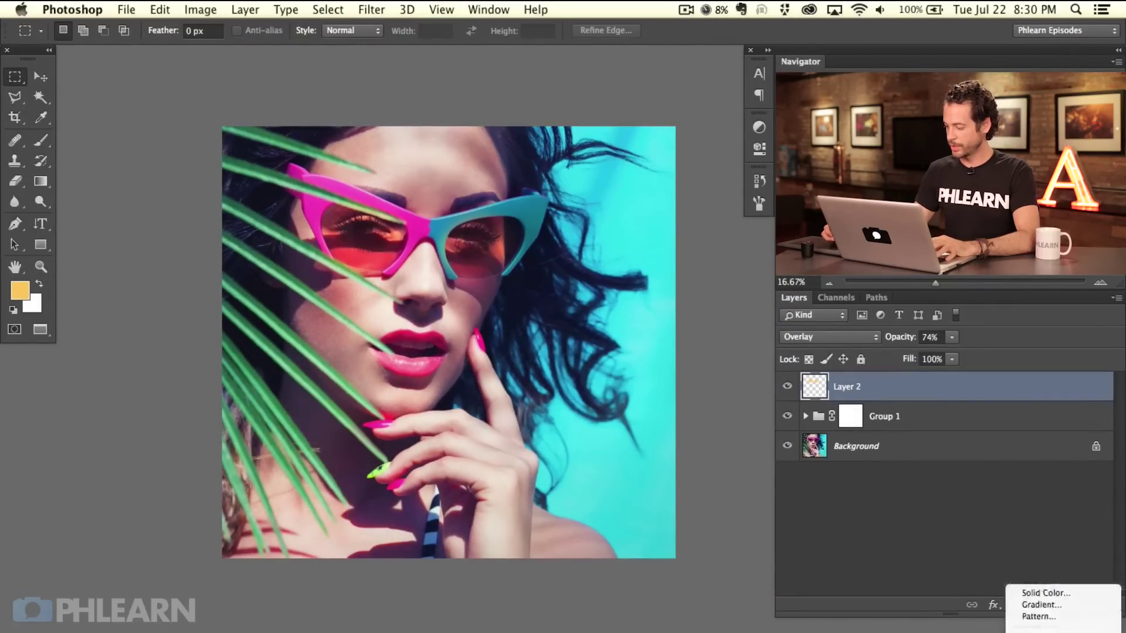
click(1038, 614)
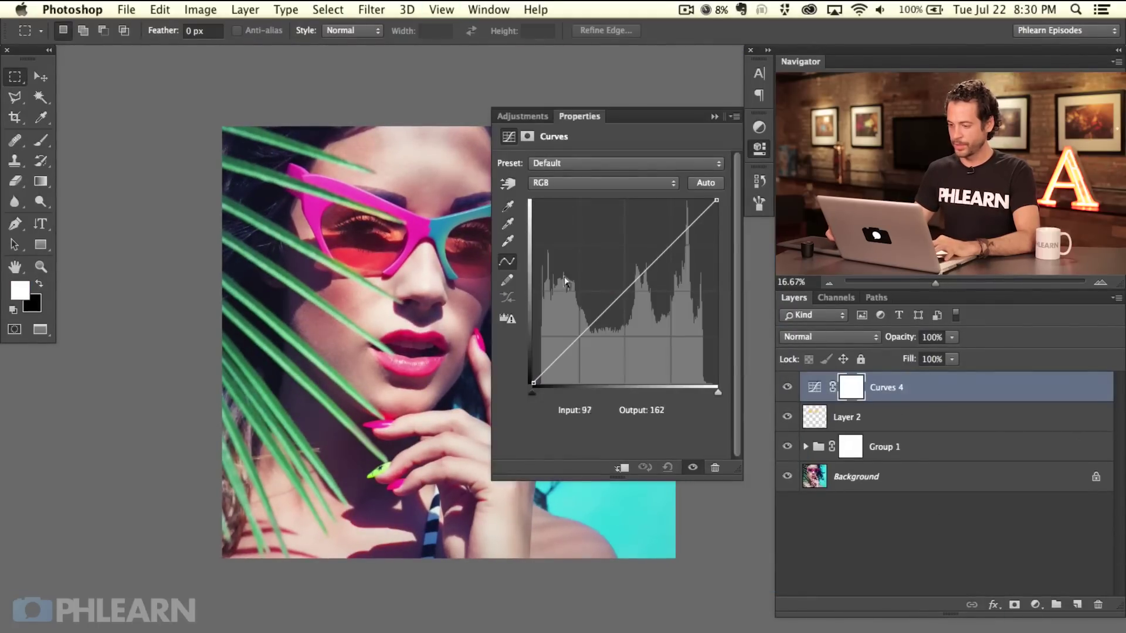
drag(616, 299, 637, 315)
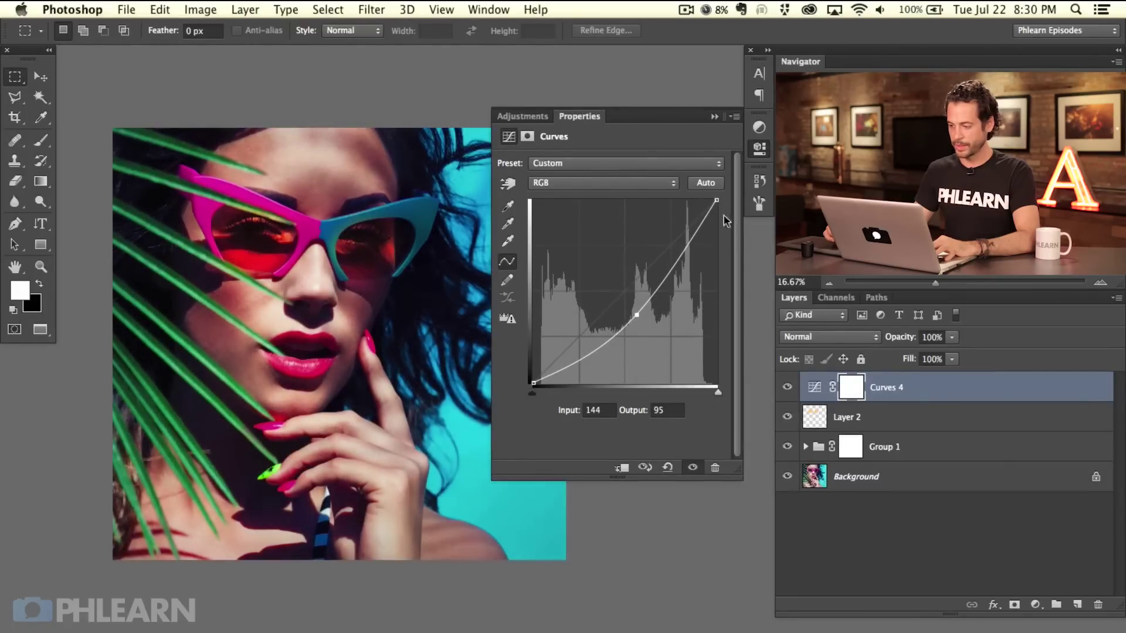
drag(716, 201, 716, 252)
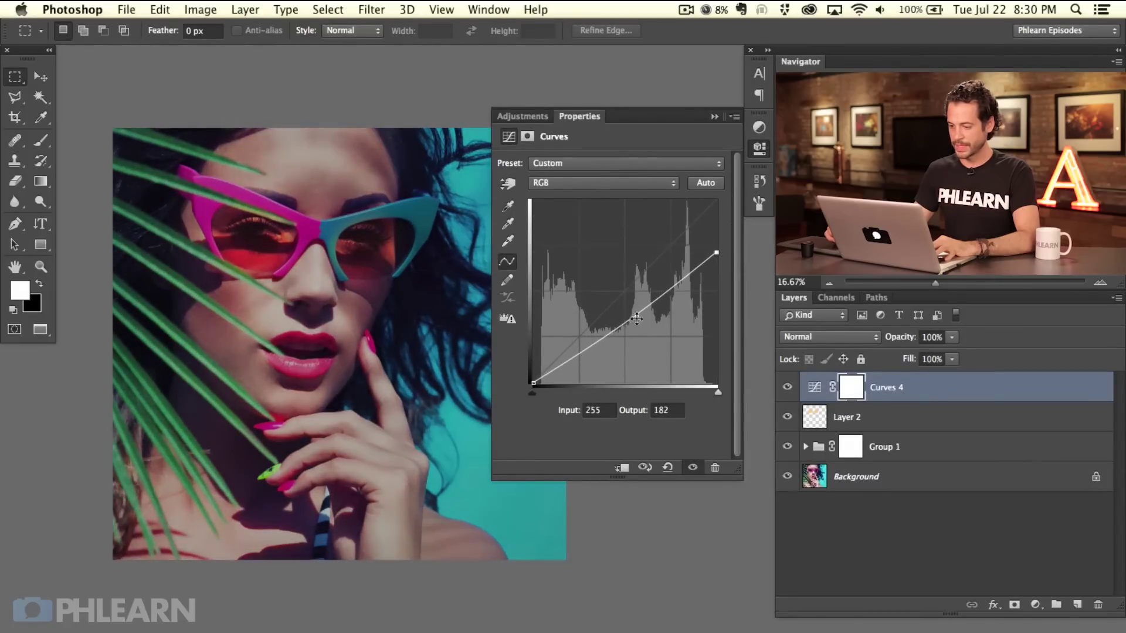
drag(637, 315, 645, 326)
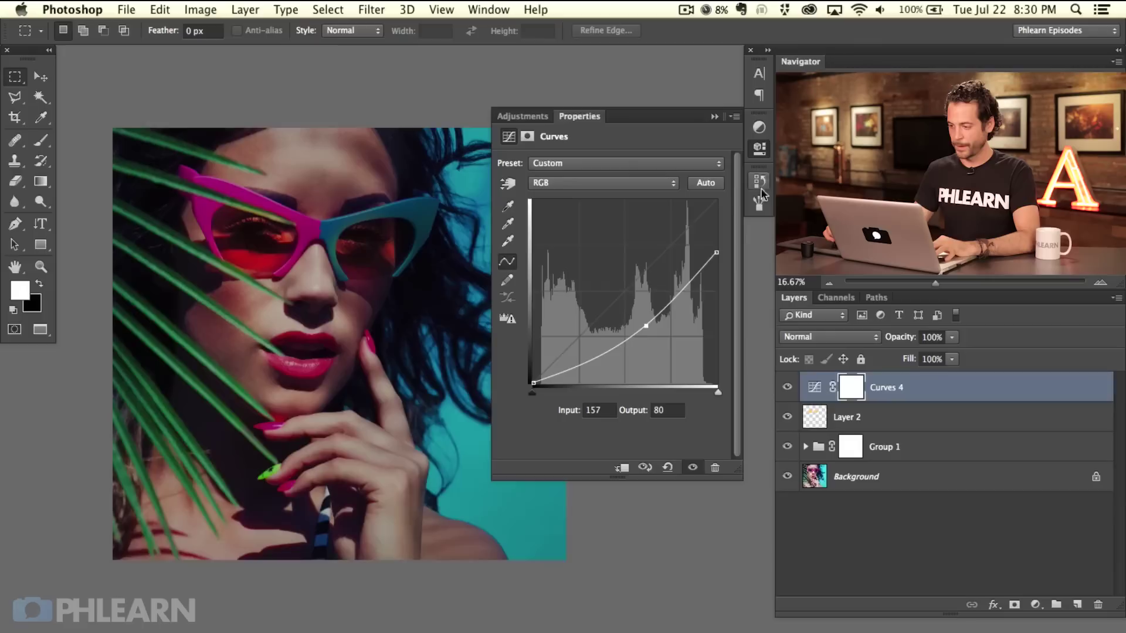
Mask out a large ellipse around the face on the Curves 4 mask by filling an elliptical selection with black, and deselect.
click(760, 149)
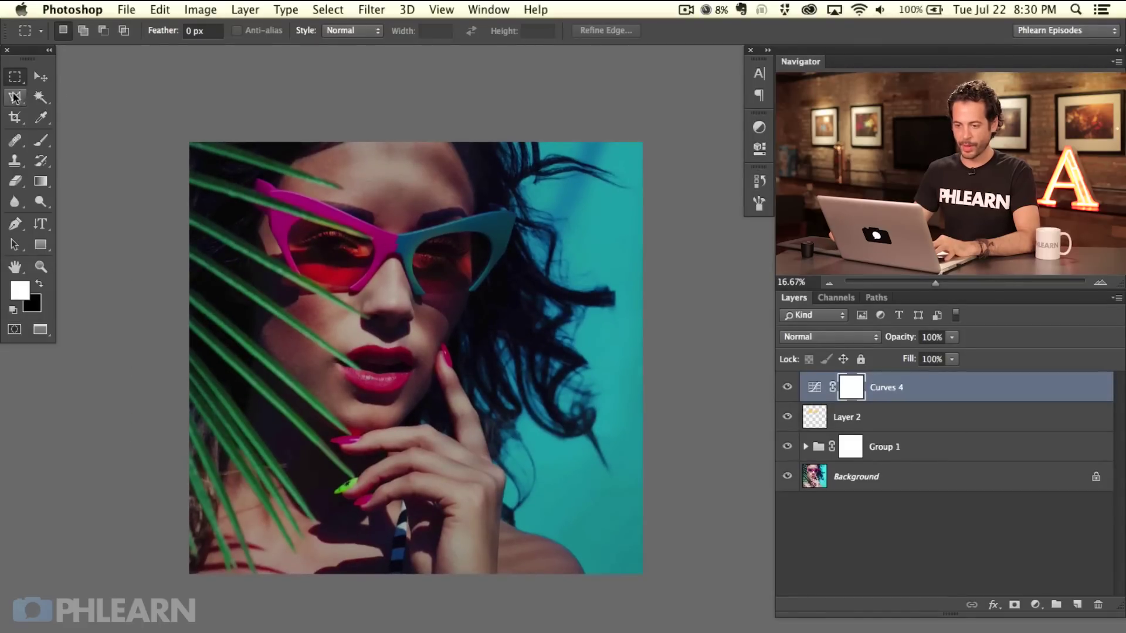
drag(16, 84, 64, 94)
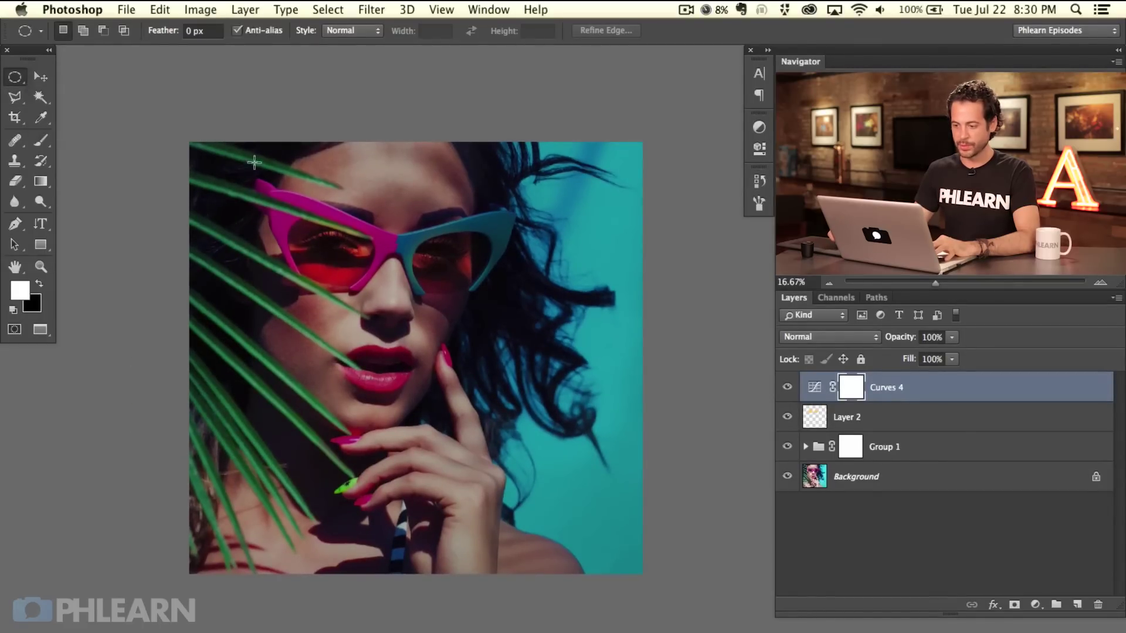
drag(254, 163, 601, 552)
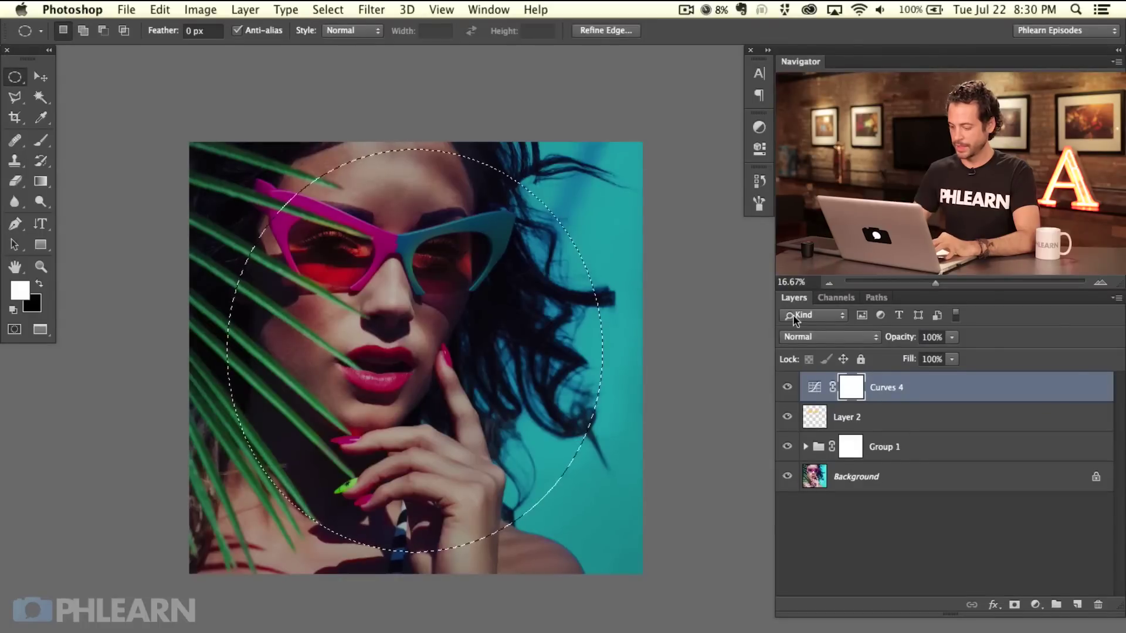
key(super+BackSpace)
key(super+d)
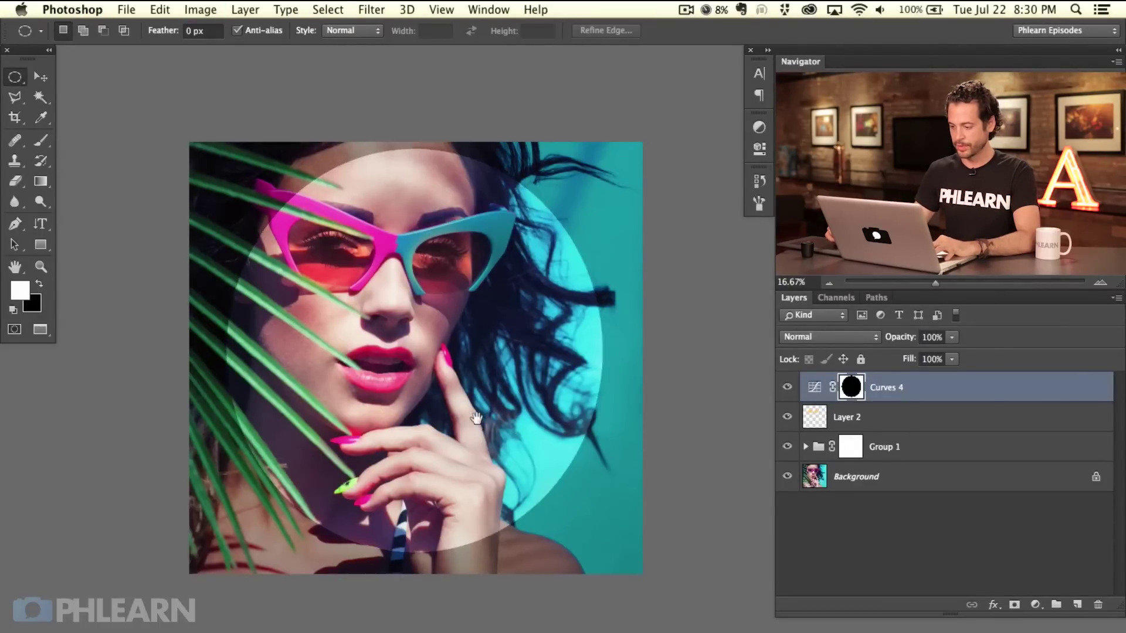
Compare the portrait with and without the hard-edged Curves 4 vignette, leaving the layer shown.
drag(477, 418, 512, 331)
click(788, 388)
click(788, 389)
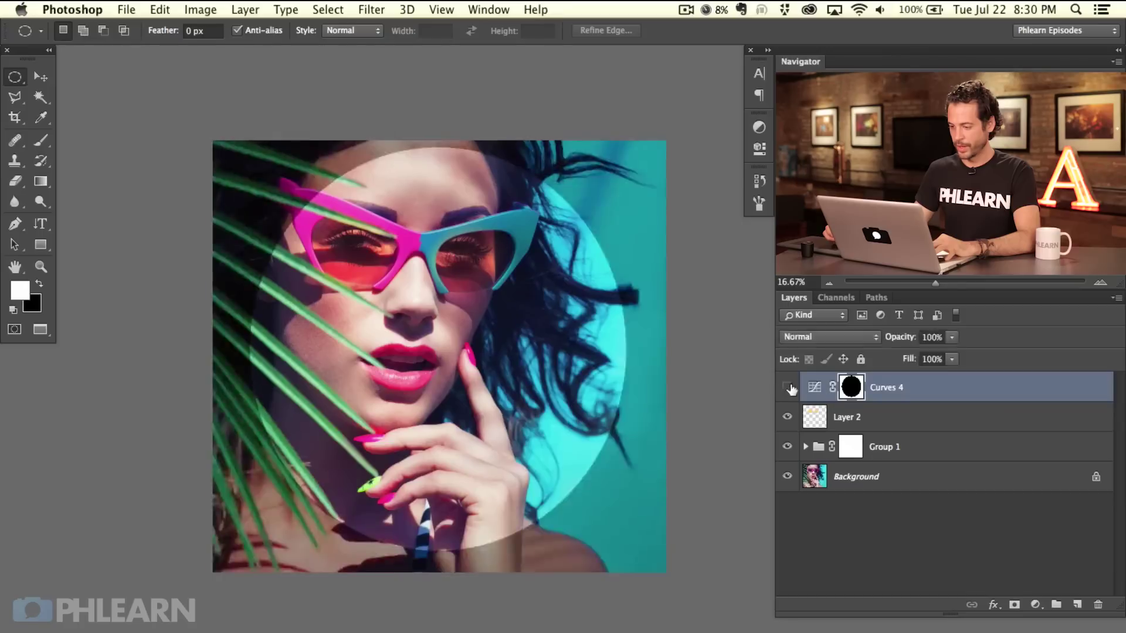
click(787, 388)
click(787, 389)
click(788, 388)
click(789, 388)
click(788, 388)
click(789, 388)
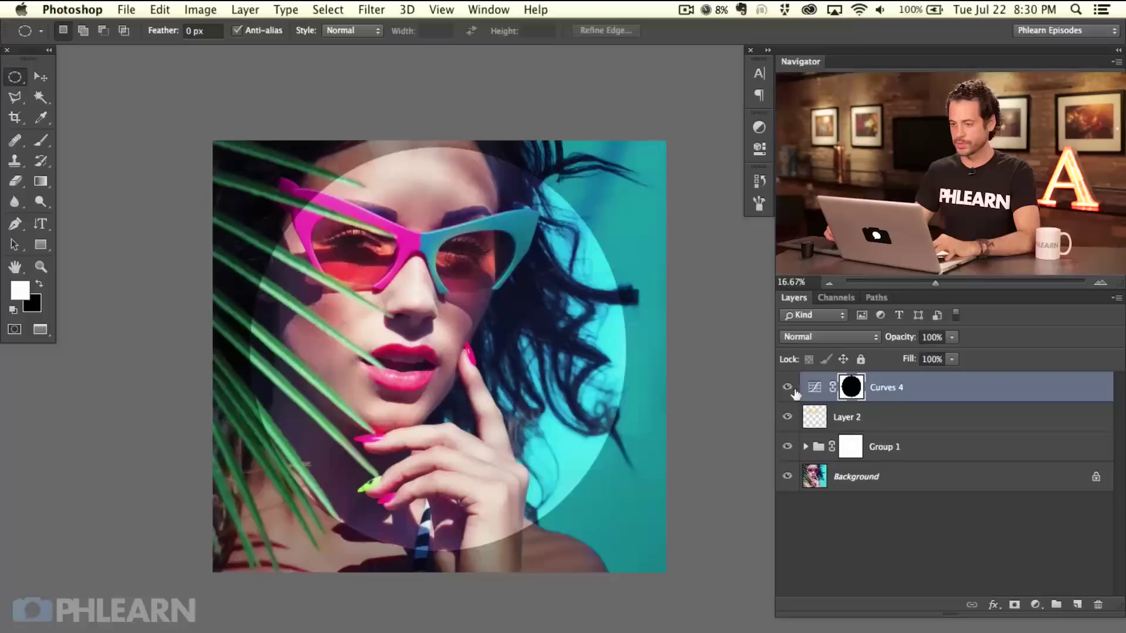
Soften the elliptical edge on the Curves 4 mask with a Gaussian Blur of 147.1 pixels.
click(376, 9)
mouse_move(443, 182)
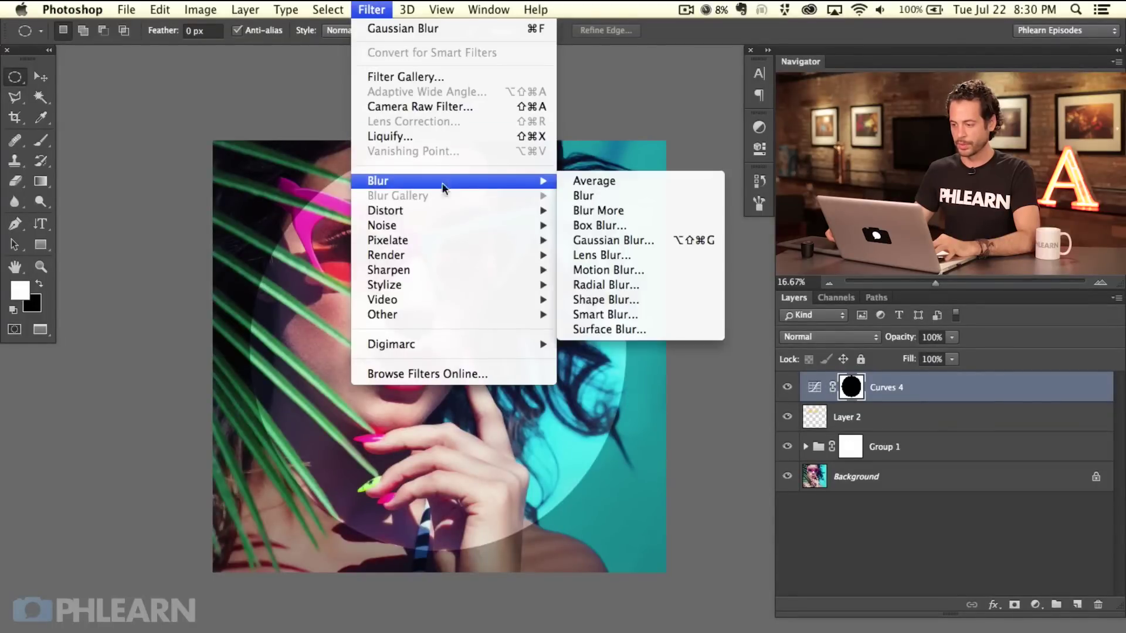
click(634, 247)
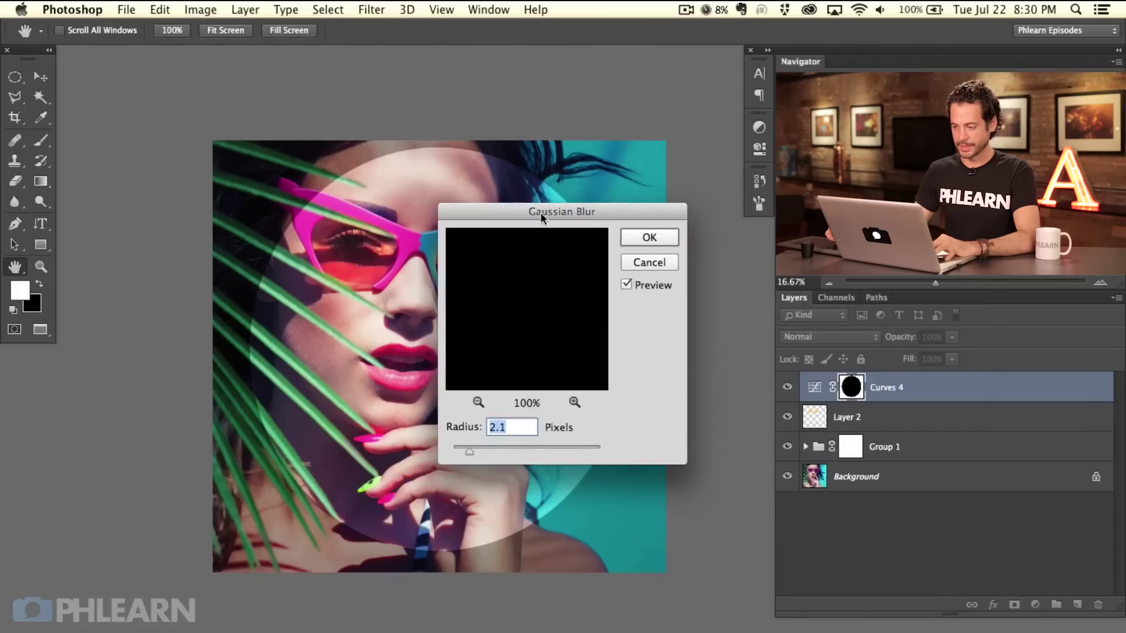
drag(530, 212, 499, 267)
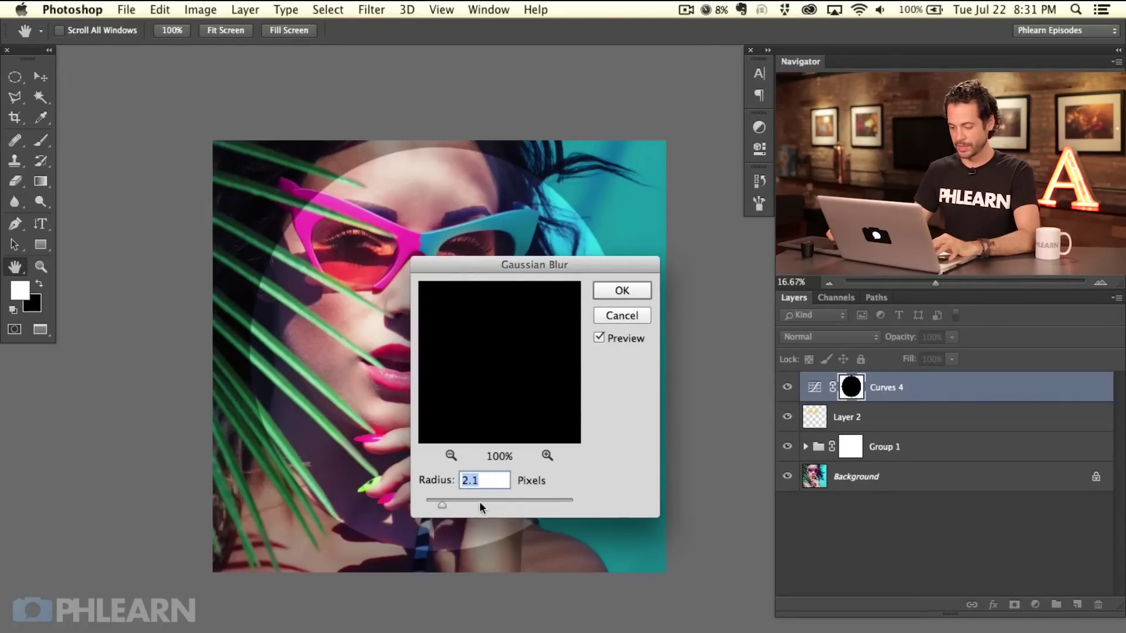
drag(480, 502, 533, 508)
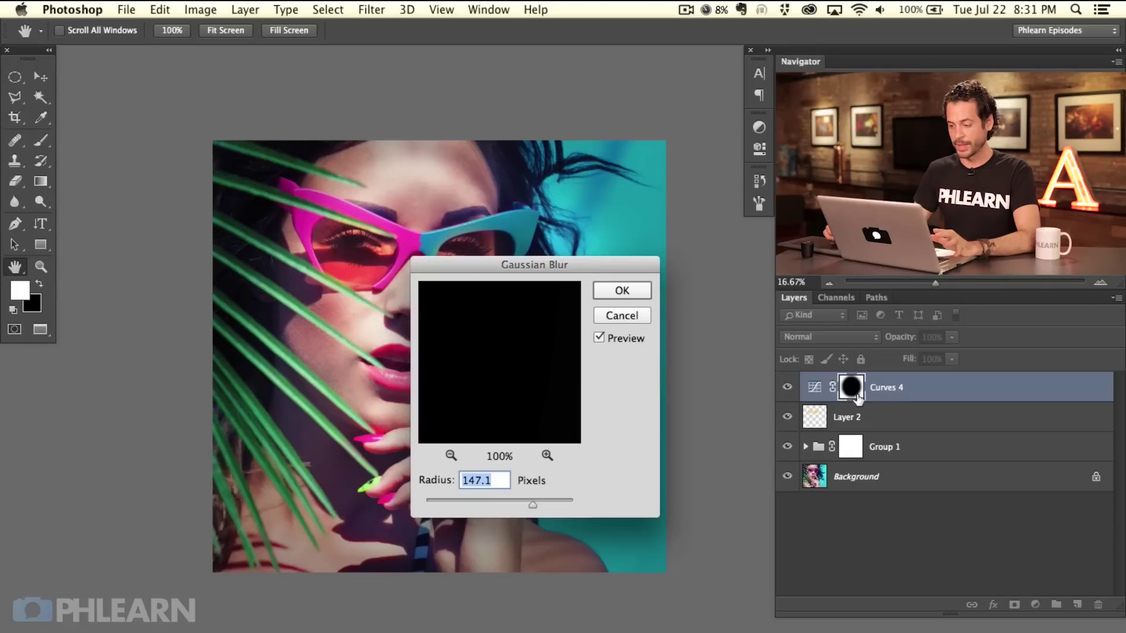
click(639, 293)
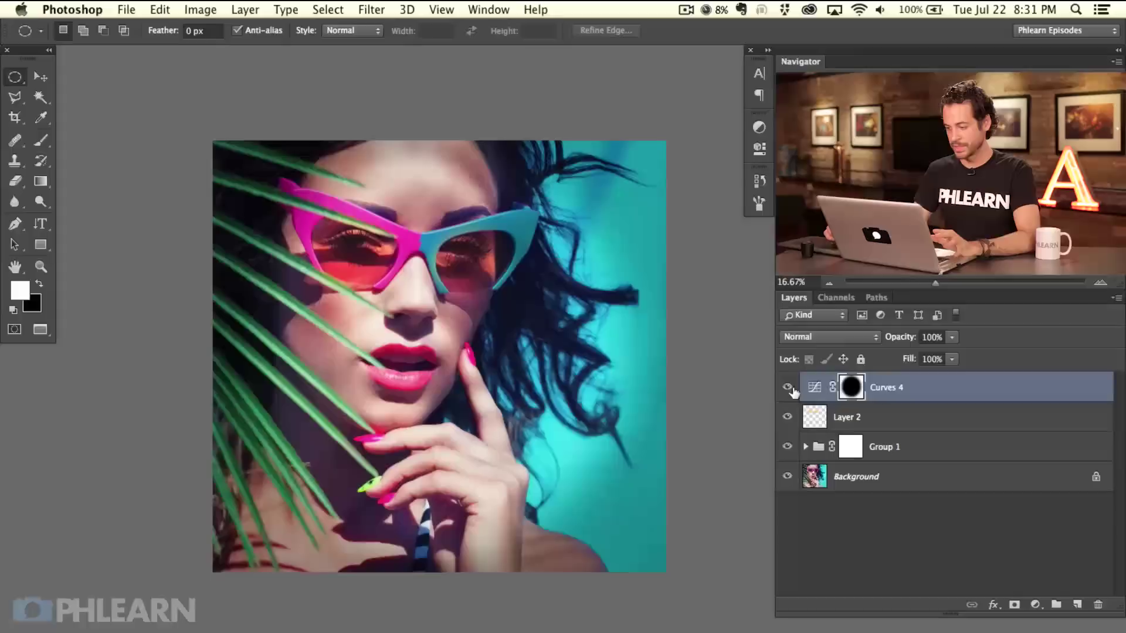
Check the softened vignette by switching Curves 4 off and on, and reduce its opacity to 64%.
click(787, 389)
click(787, 388)
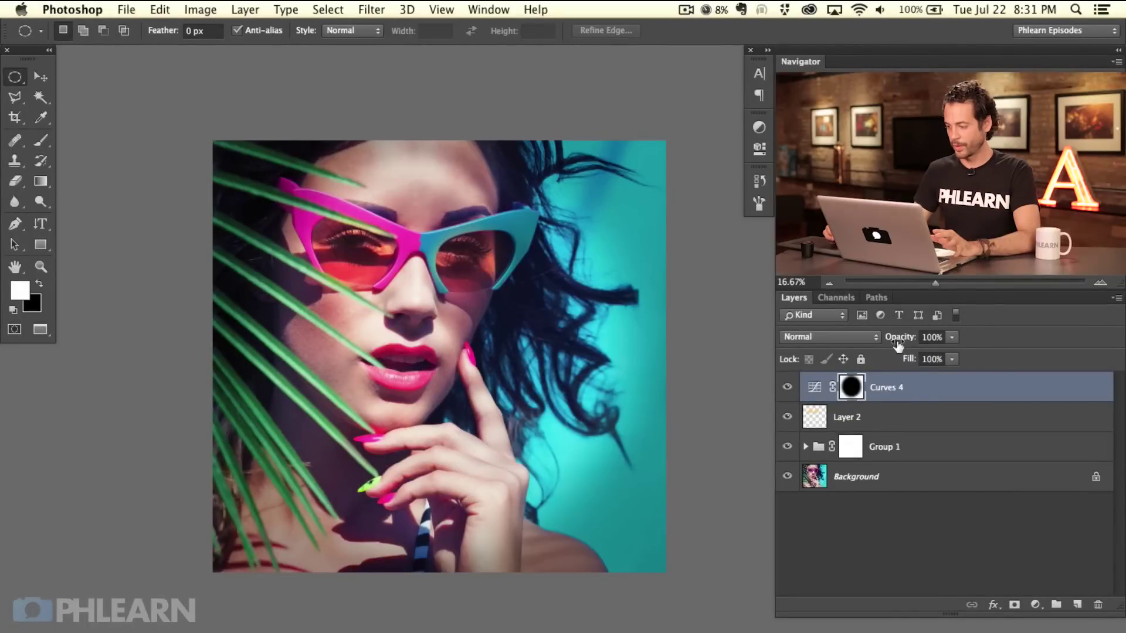
drag(897, 342, 870, 340)
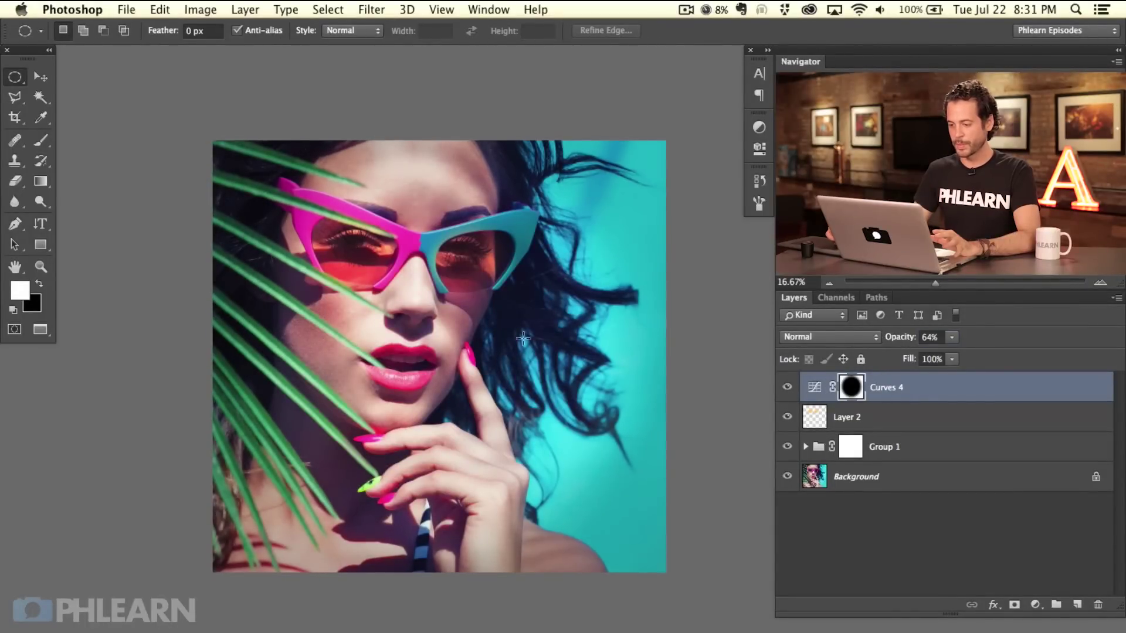
Add a Curves adjustment layer above Curves 4 and brighten its RGB midtones to input 121, output 142.
click(1036, 605)
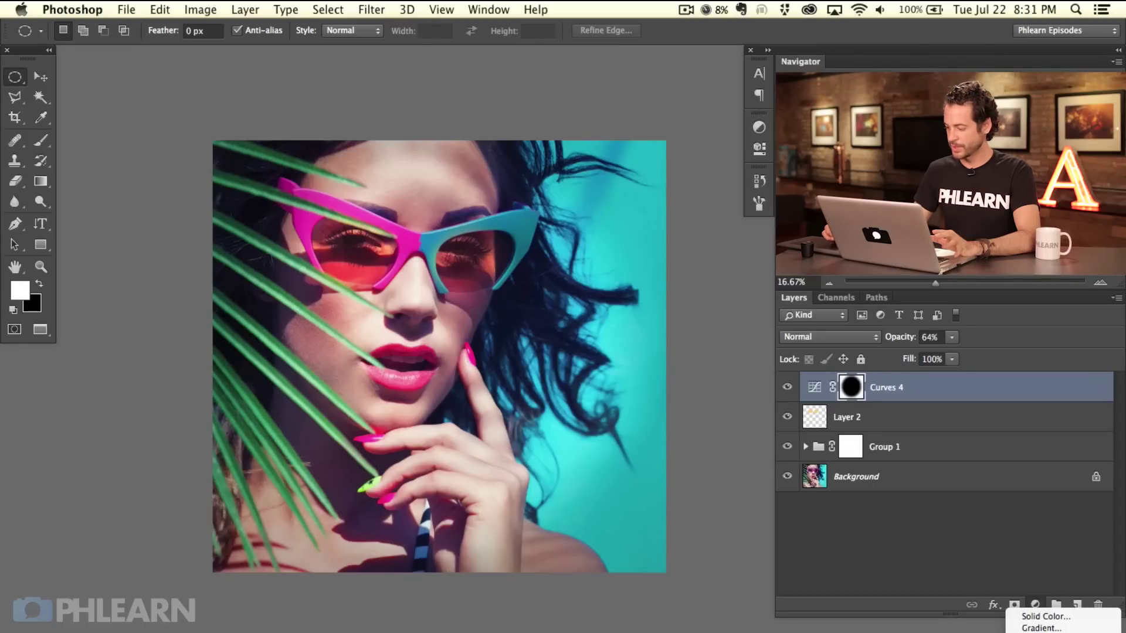
click(1038, 630)
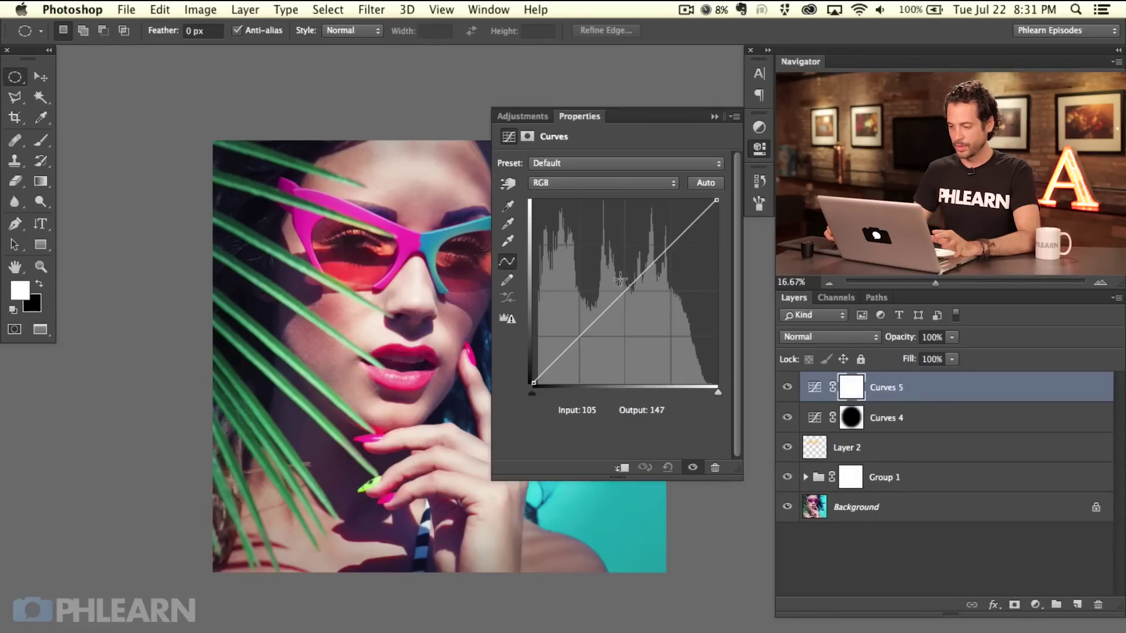
drag(619, 299, 620, 283)
Warm the new Curves 5 layer by raising the red midtones to input 120, output 138, and slightly lowering the blue midtones.
click(579, 184)
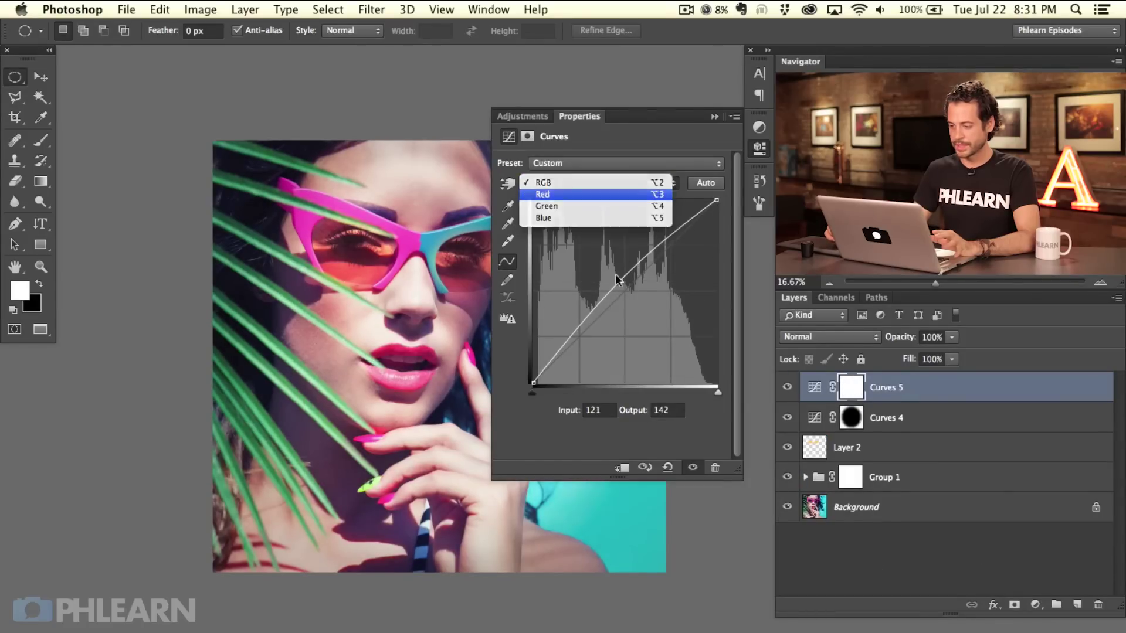
click(563, 195)
click(602, 183)
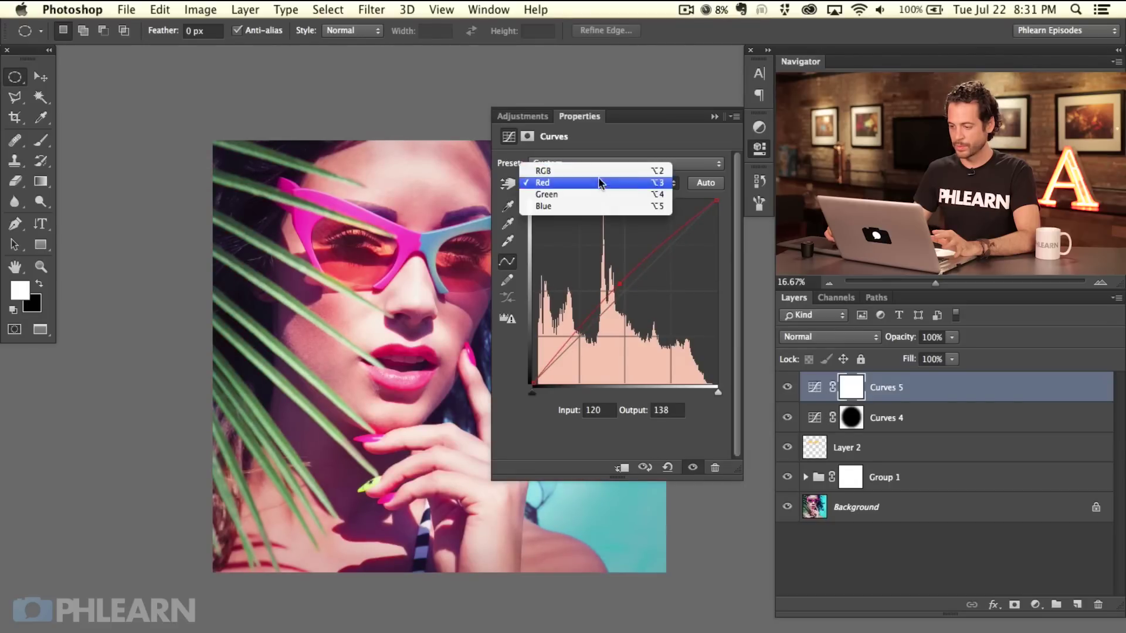
click(616, 208)
drag(626, 288, 635, 293)
click(760, 150)
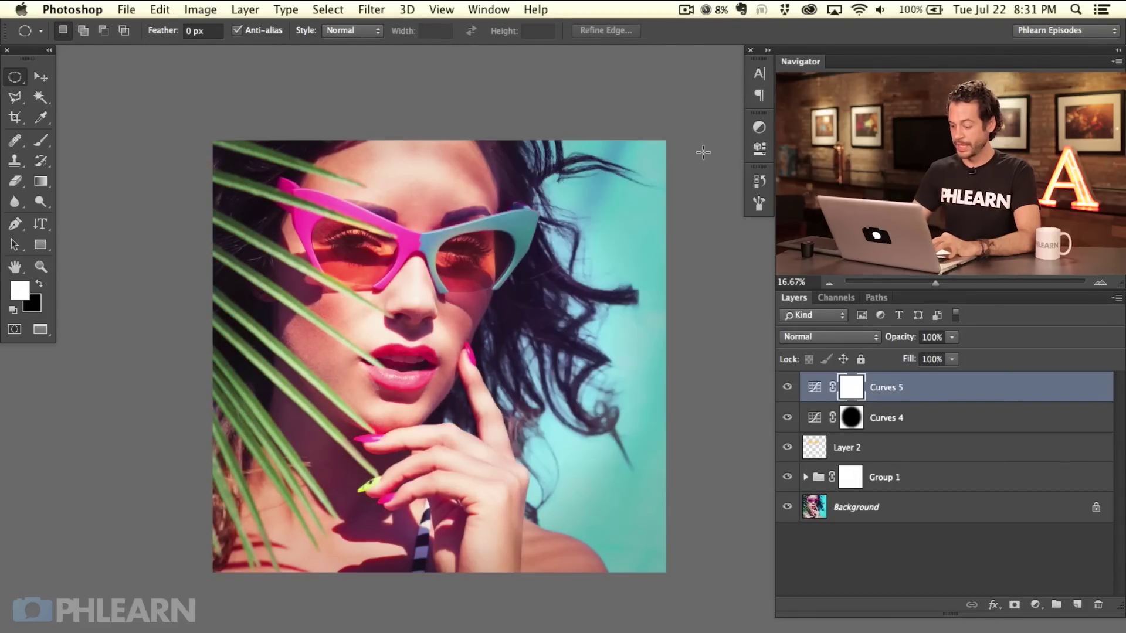
Invert the Curves 5 mask to black, paint white over the face with a 2136 px brush at 20% flow, and compare the effect.
key(ctrl+i)
key(b)
drag(389, 353, 408, 352)
drag(410, 237, 445, 238)
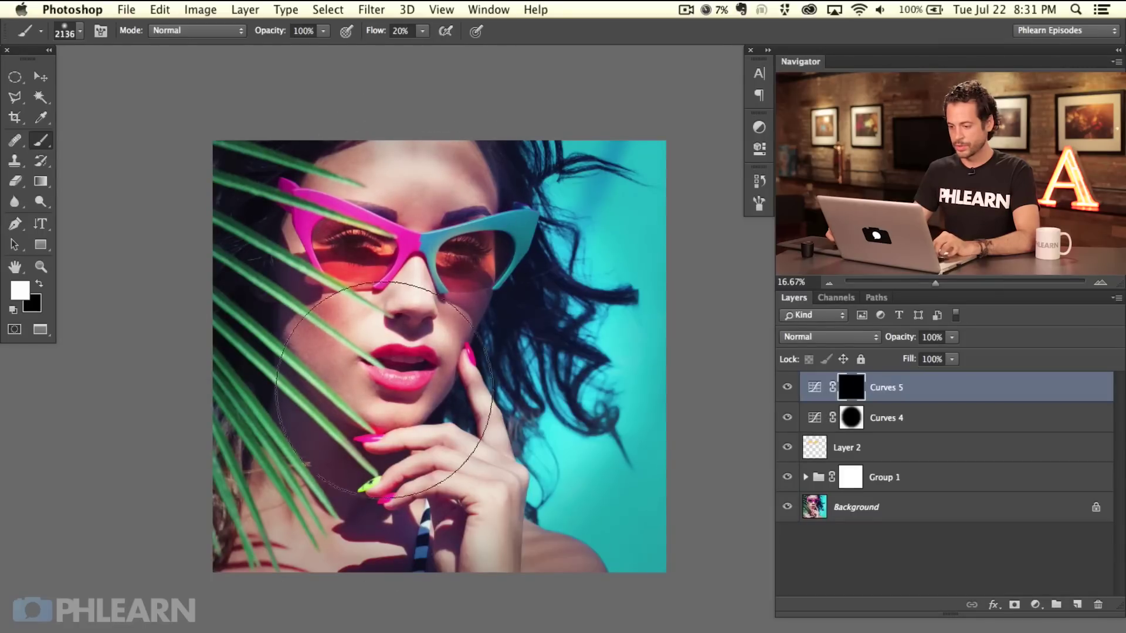
mouse_move(390, 392)
mouse_down()
mouse_move(440, 411)
mouse_move(405, 352)
mouse_up()
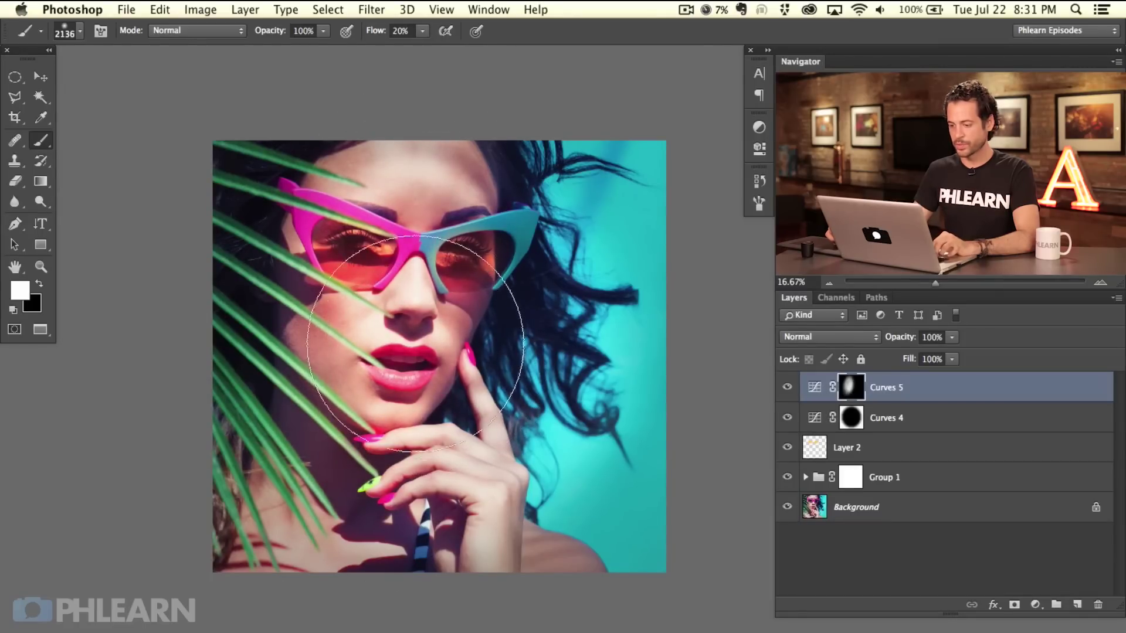
click(788, 388)
click(788, 388)
click(788, 388)
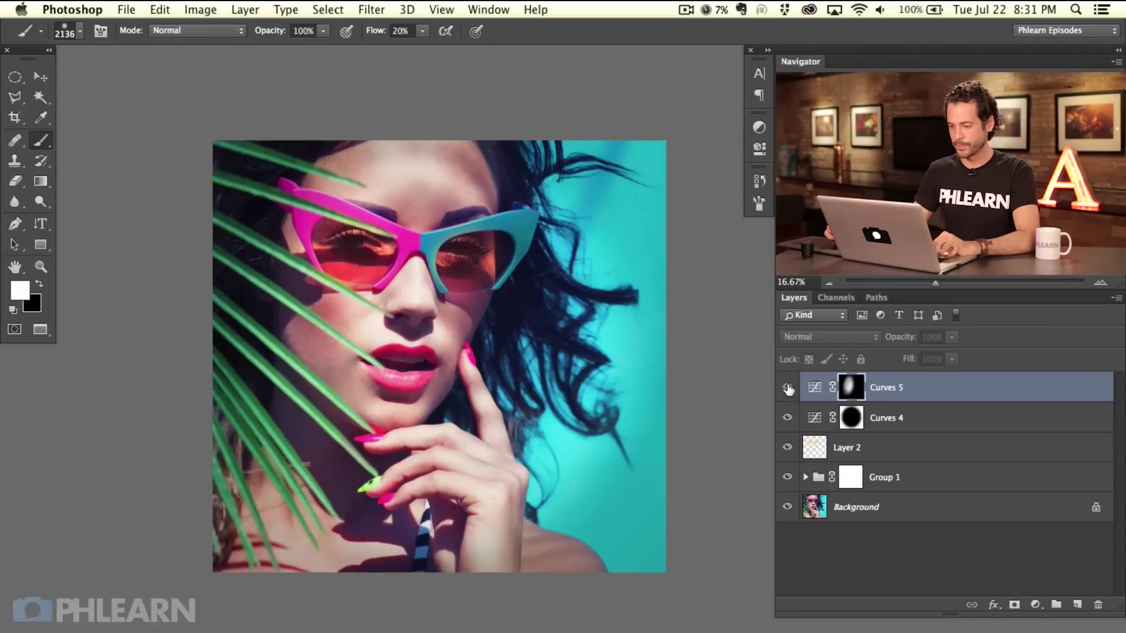
click(788, 388)
Paint more of the warm glow over the forehead and teal-framed lens with a 1570 px brush, and compare Curves 5 on and off.
key(bracketleft)
key(bracketleft)
key(bracketleft)
key(bracketleft)
key(bracketleft)
key(bracketleft)
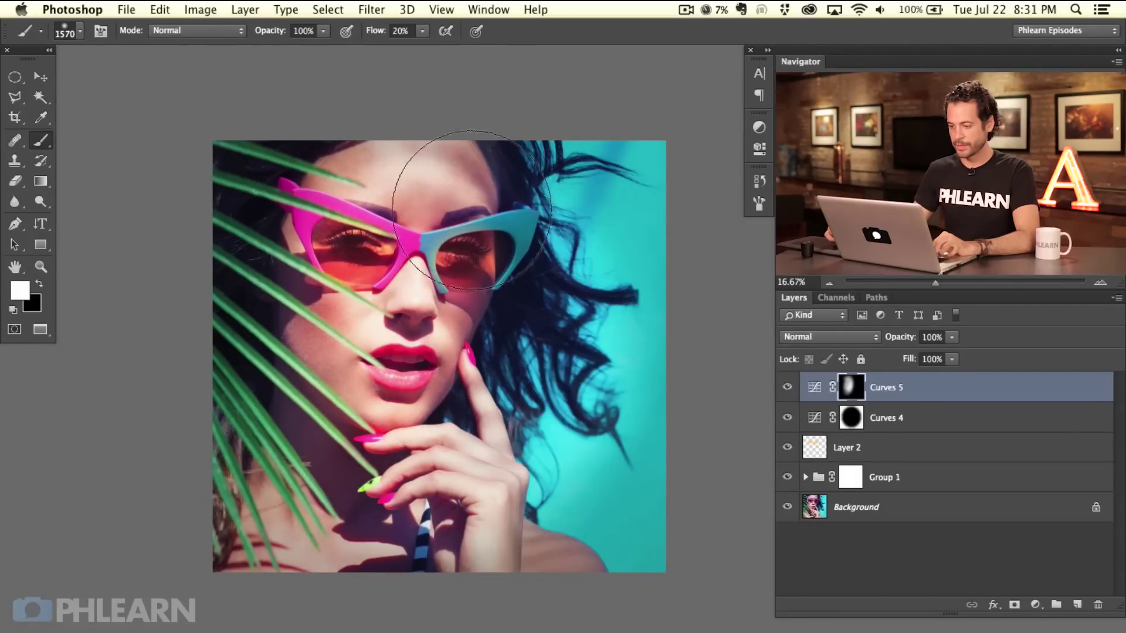
click(786, 387)
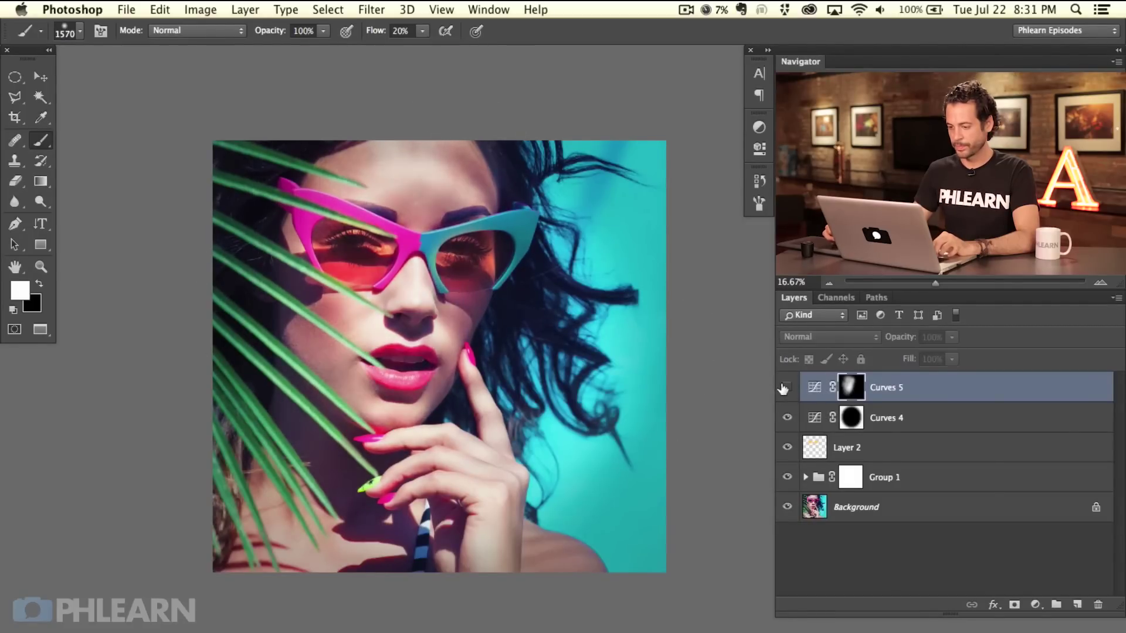
click(786, 387)
click(786, 387)
click(786, 387)
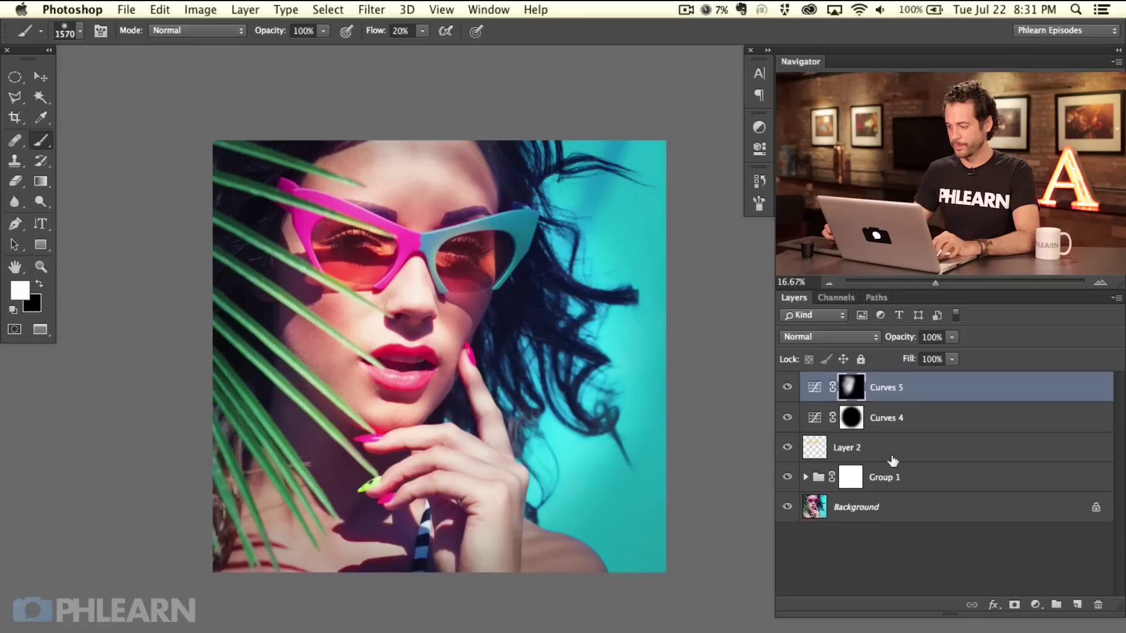
Group Curves 5, Curves 4 and Layer 2 together.
shift+click(920, 449)
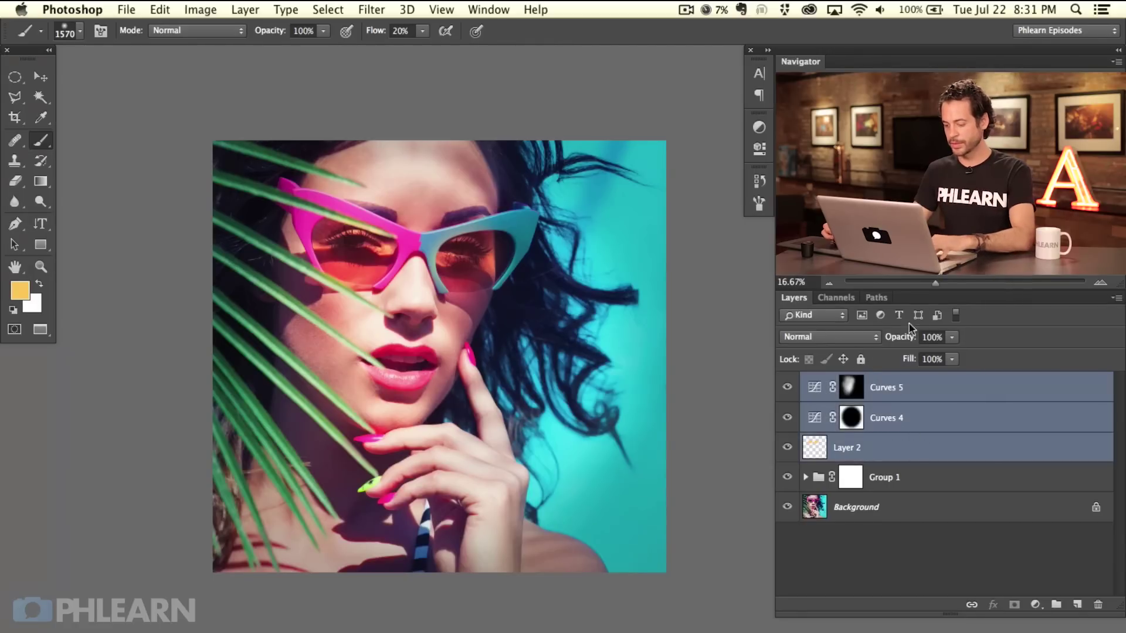
key(super+g)
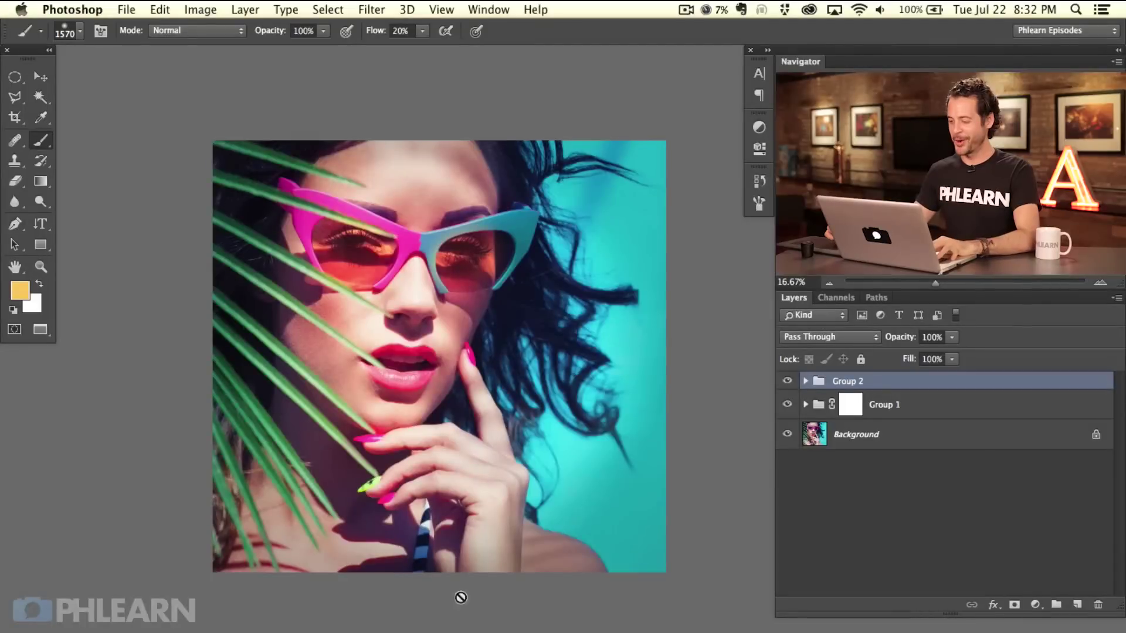
Compare the image with Group 2 and Group 1 switched off and on, leaving Group 2 hidden and Group 1 shown.
click(787, 382)
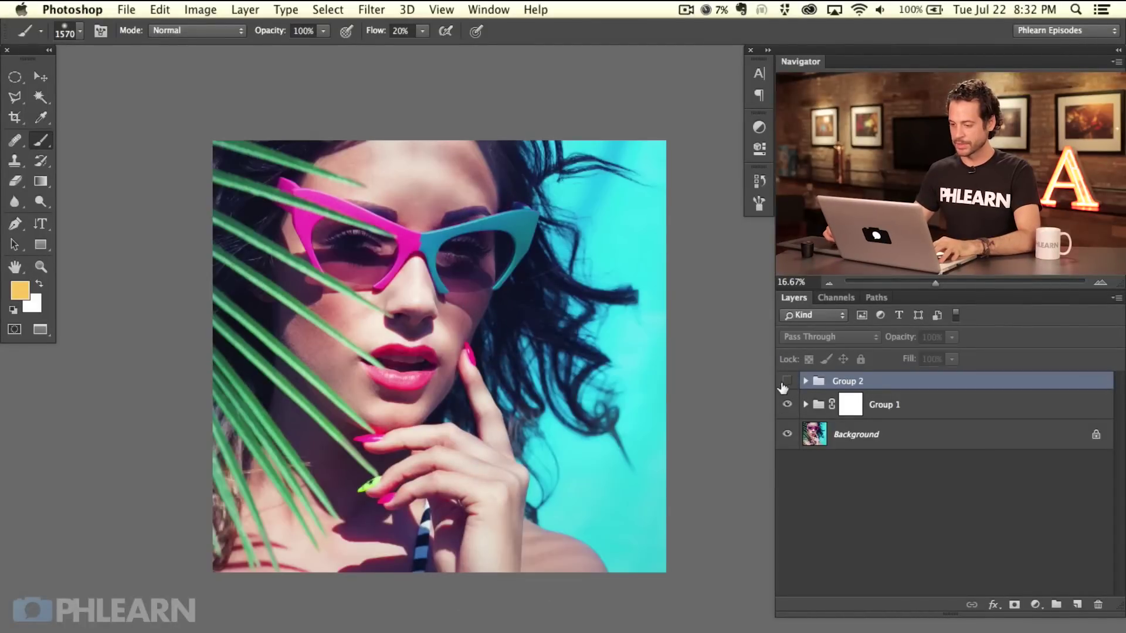
click(787, 382)
click(787, 382)
click(787, 406)
click(788, 406)
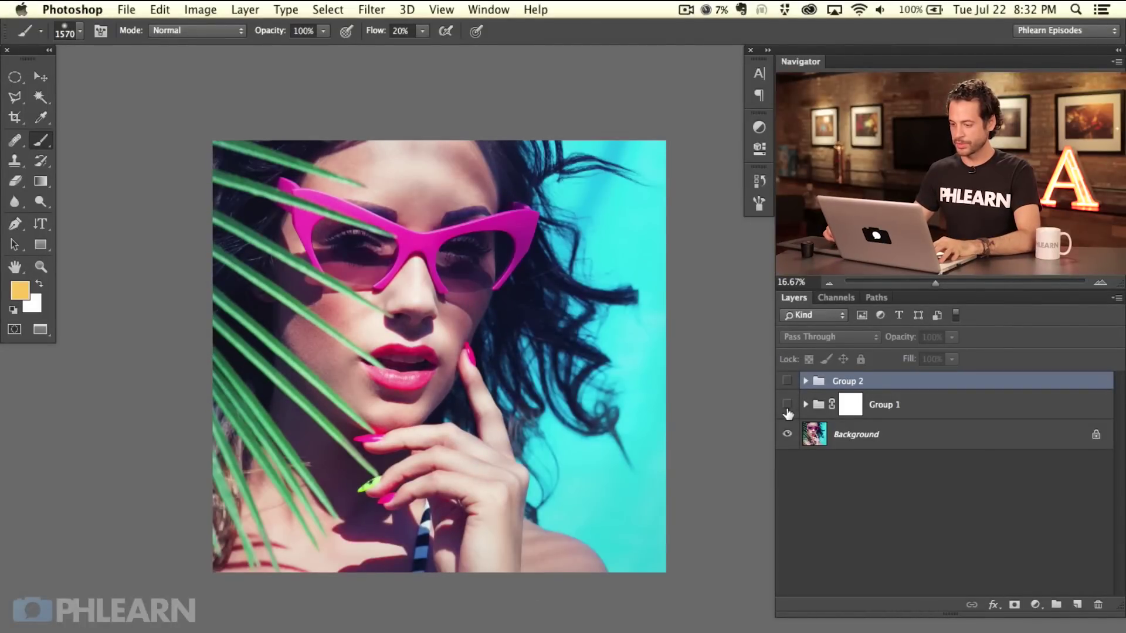
click(788, 406)
click(787, 406)
click(786, 406)
click(786, 406)
click(786, 405)
Rename Group 1 as Glasses.
double_click(889, 405)
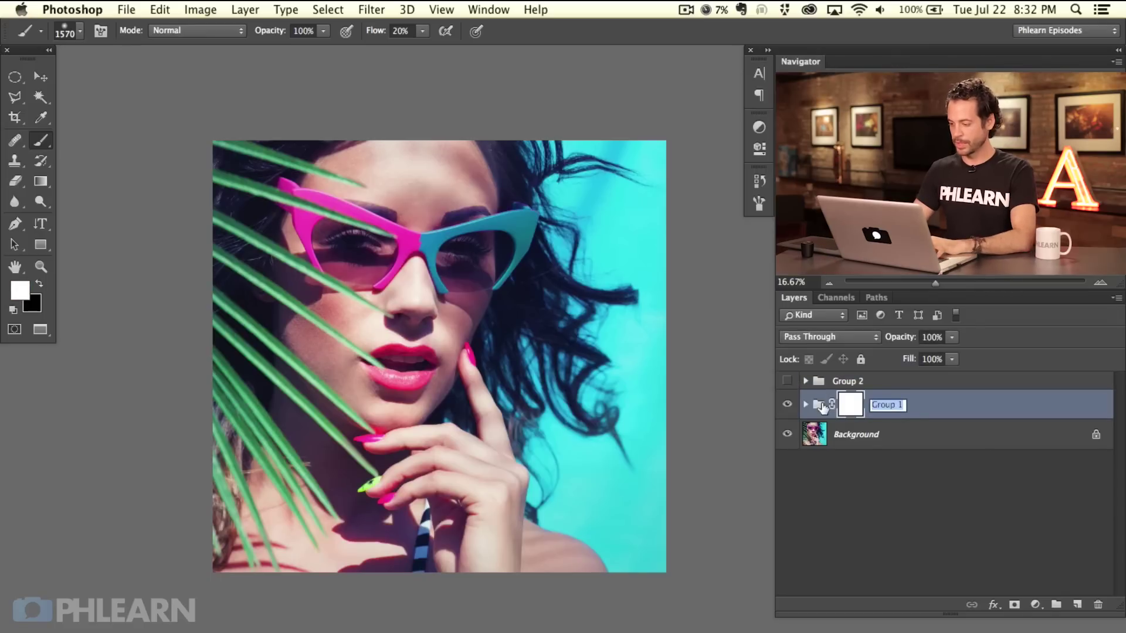
text(Clas)
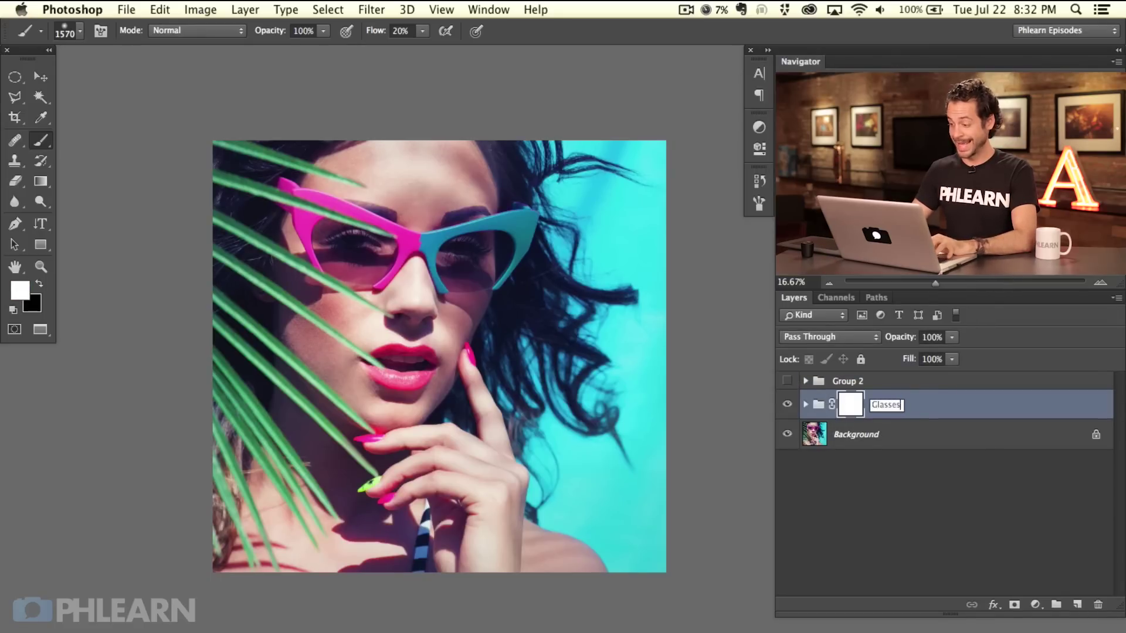
text(ses)
key(Return)
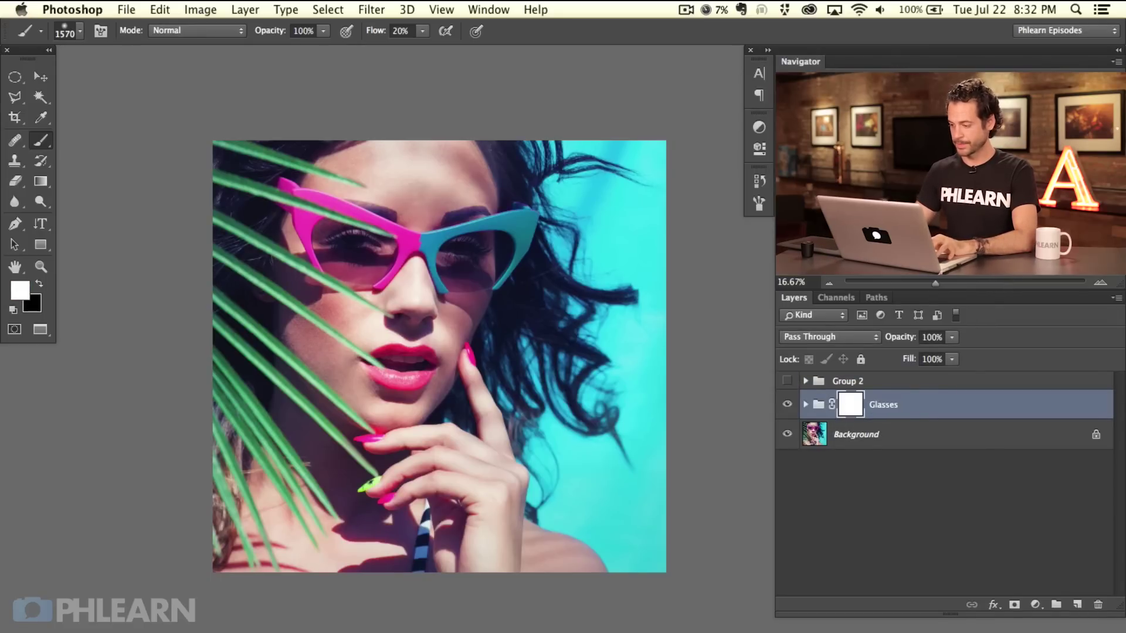
Show Group 2 again and rename it Color.
click(785, 382)
double_click(847, 381)
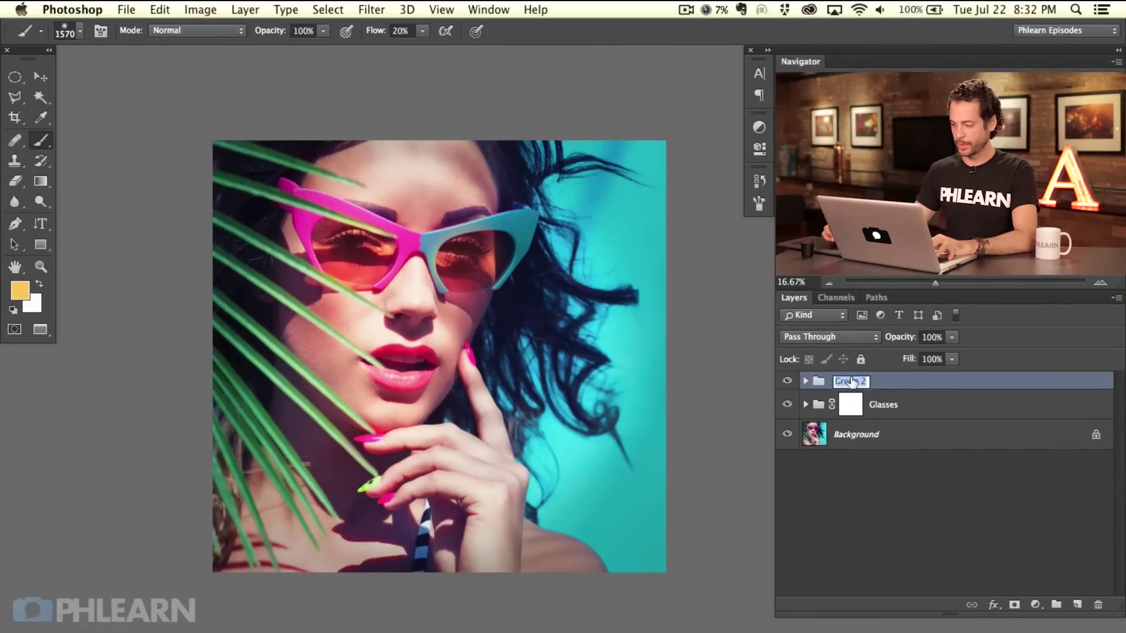
text(C)
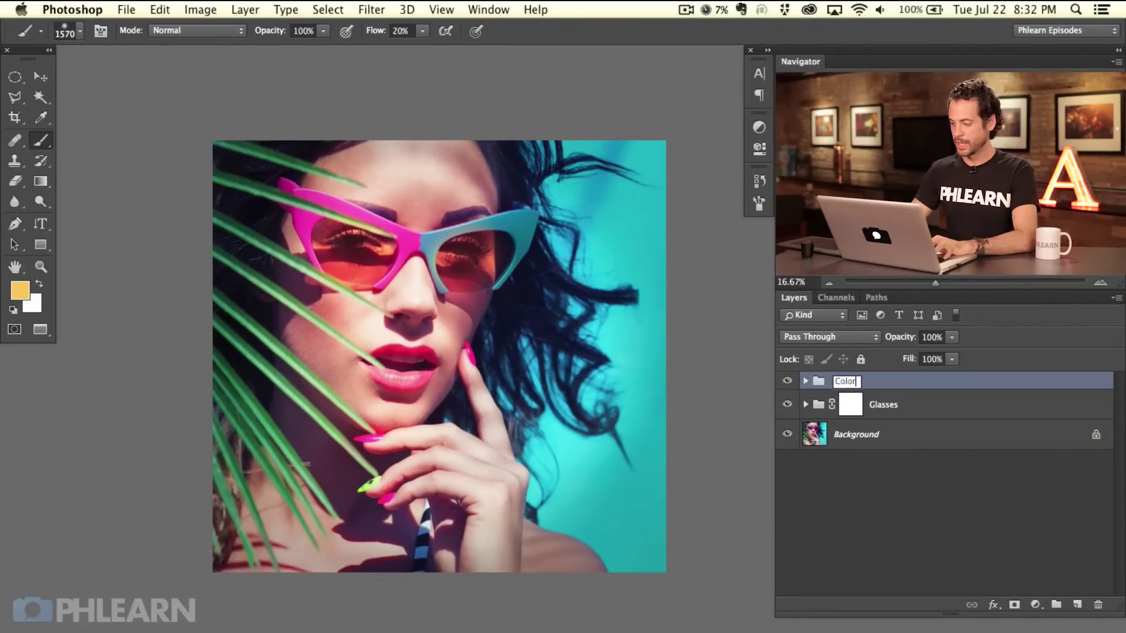
text(olor)
key(Return)
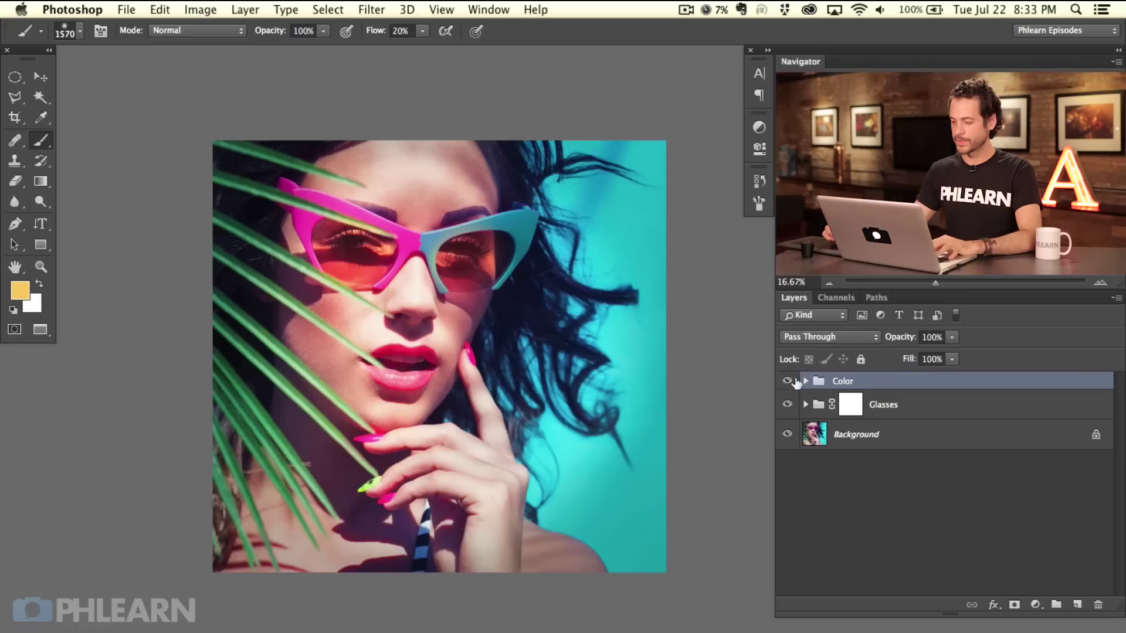
key(super+equal)
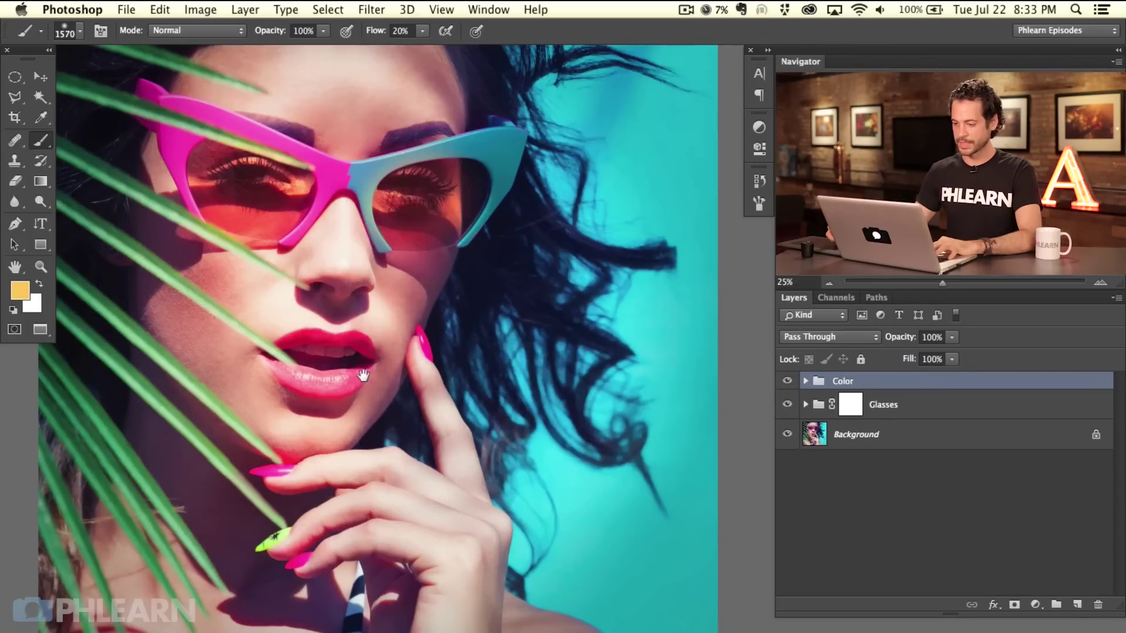
Name the file Glasses in the Save As dialog and keep TIFF as its format, with layers included.
drag(364, 375, 396, 387)
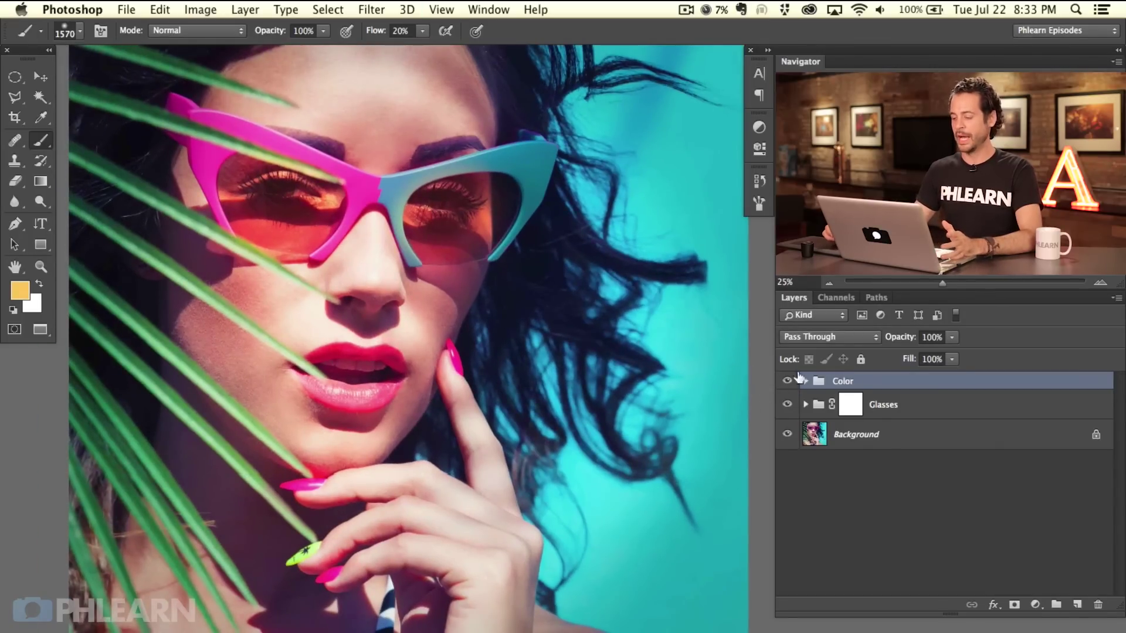
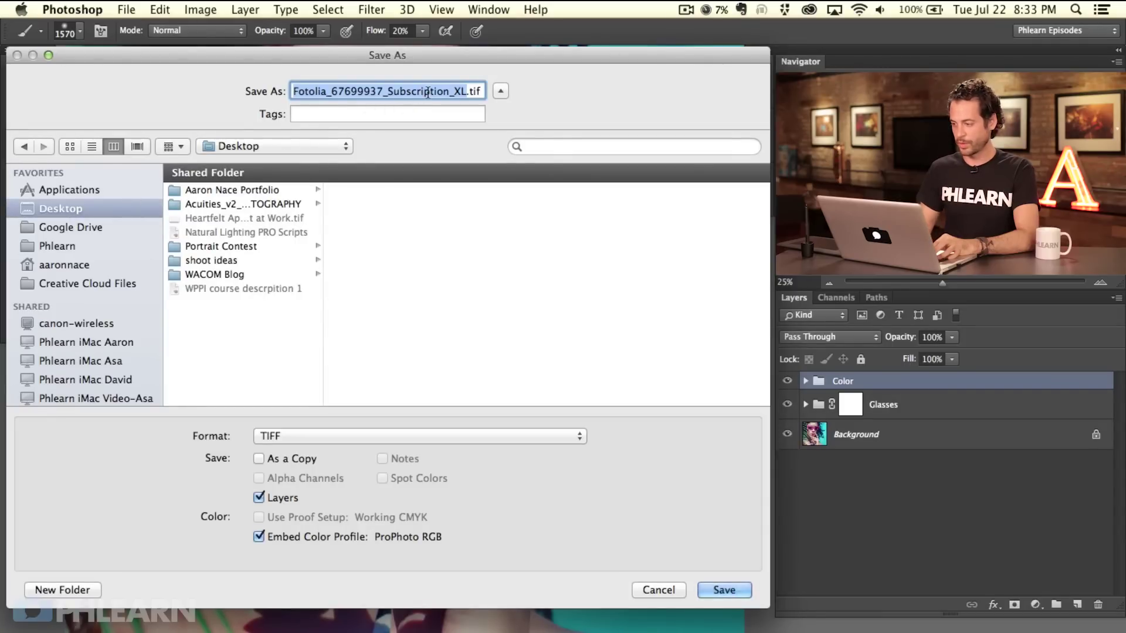
text(Glasses)
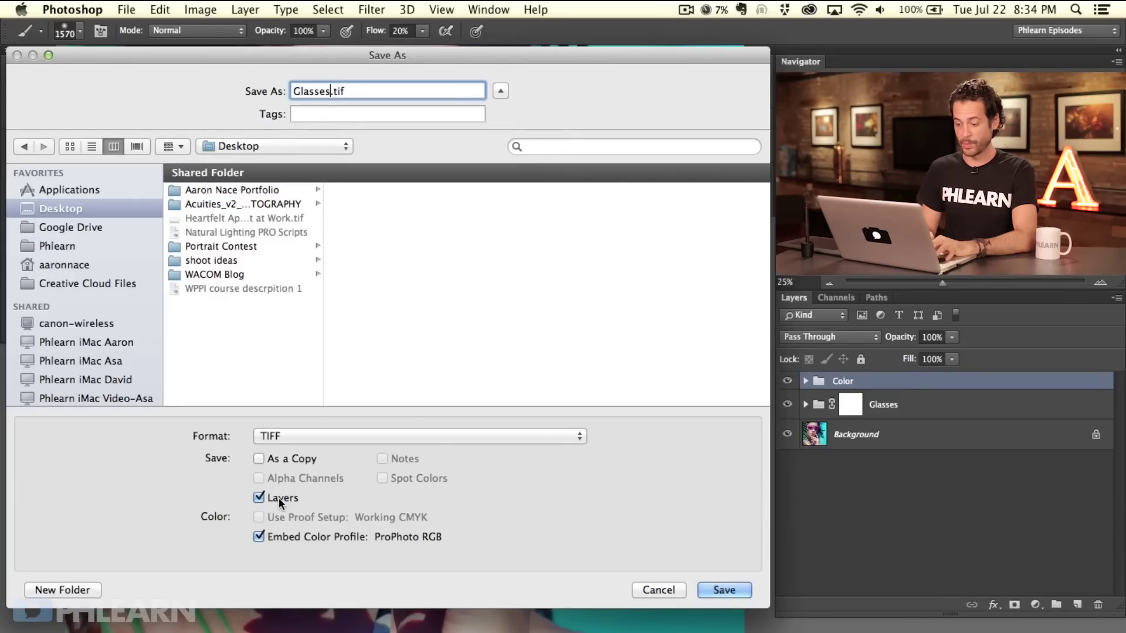
click(321, 436)
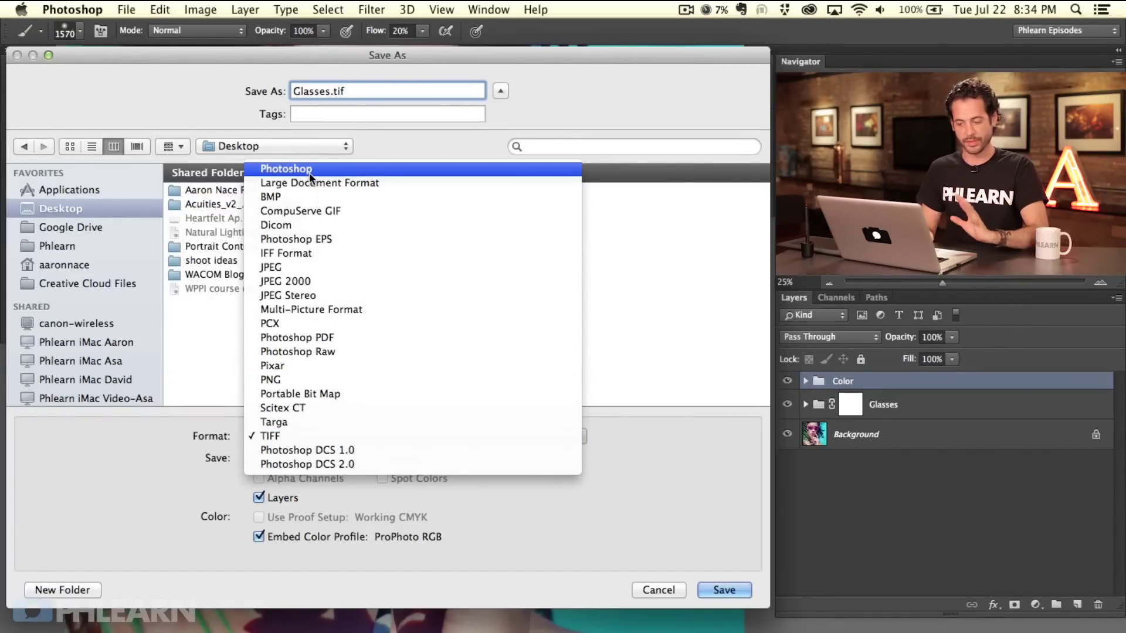
click(306, 435)
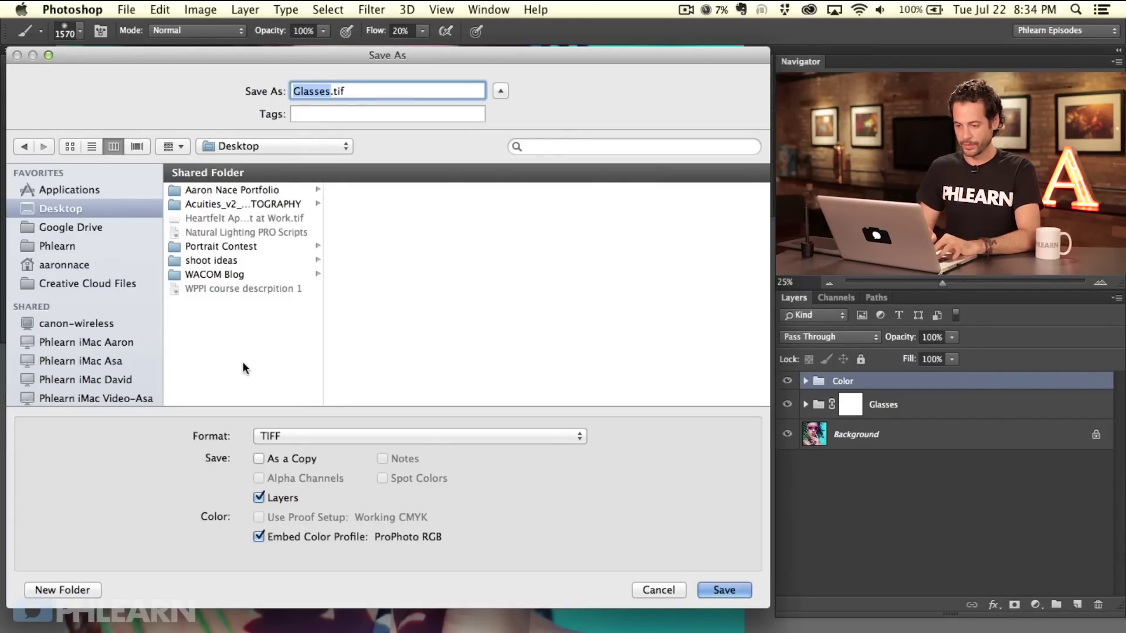
Create a Desktop folder named Quick Start Guide Part 3 and save Glasses.tif in it with no image compression and RLE layer compression.
key(super+shift+n)
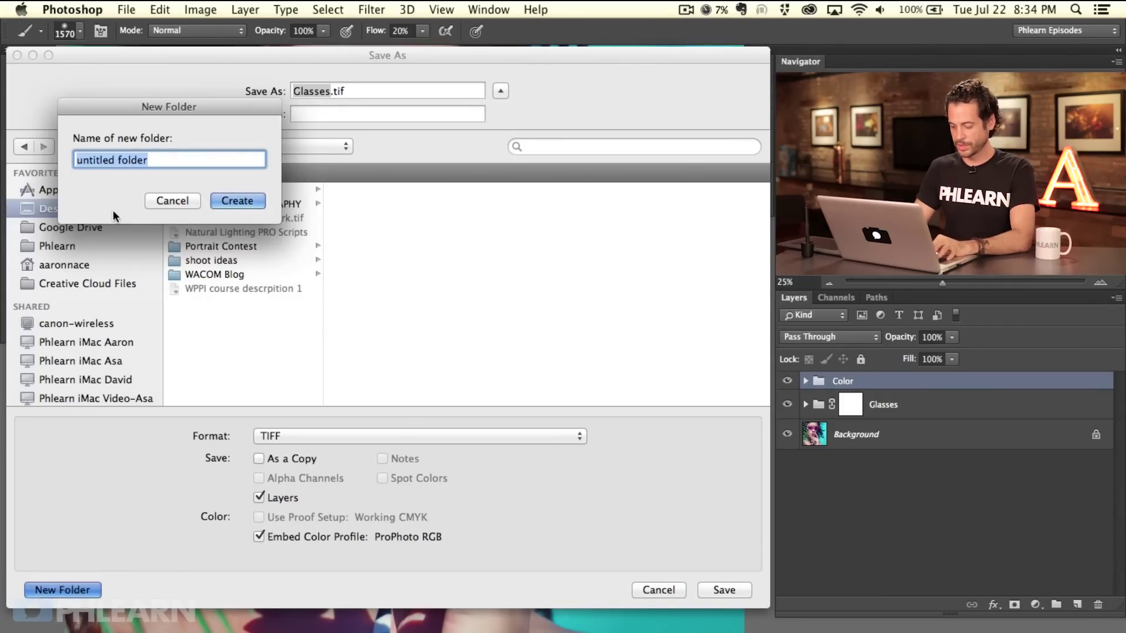
text(Quick )
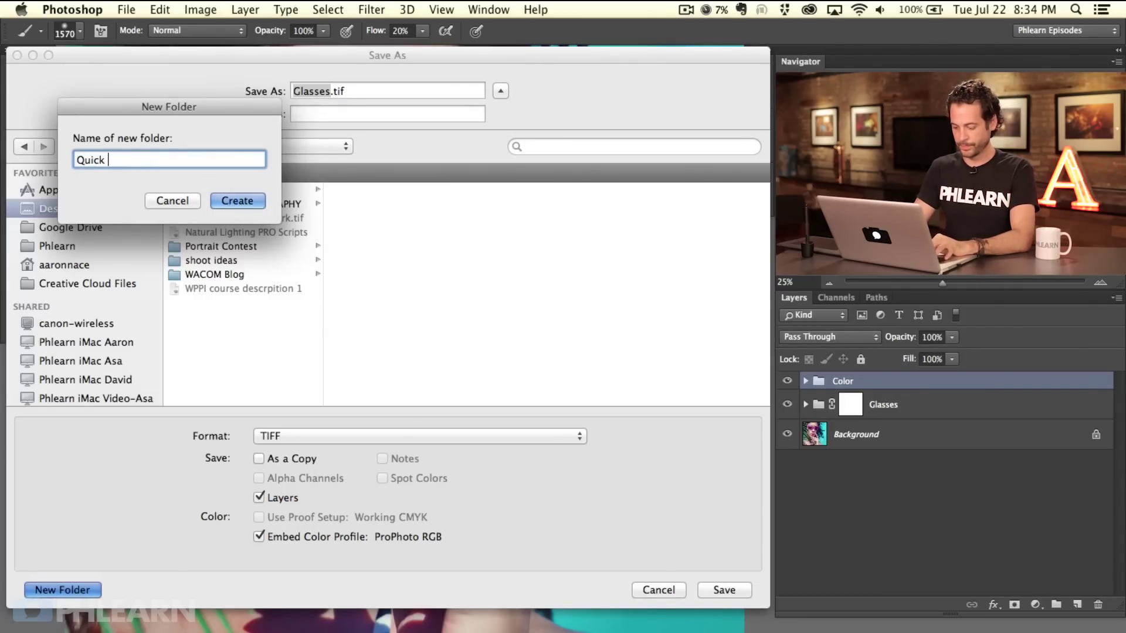
text(Start Guide Gu)
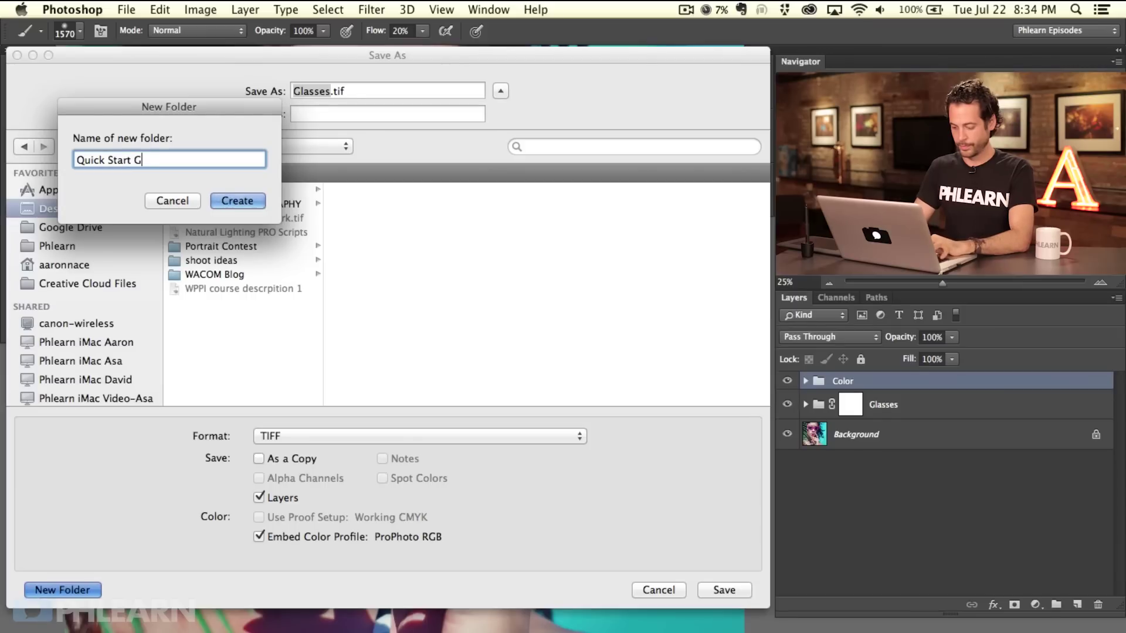
key(BackSpace)
key(BackSpace)
text(Part 3)
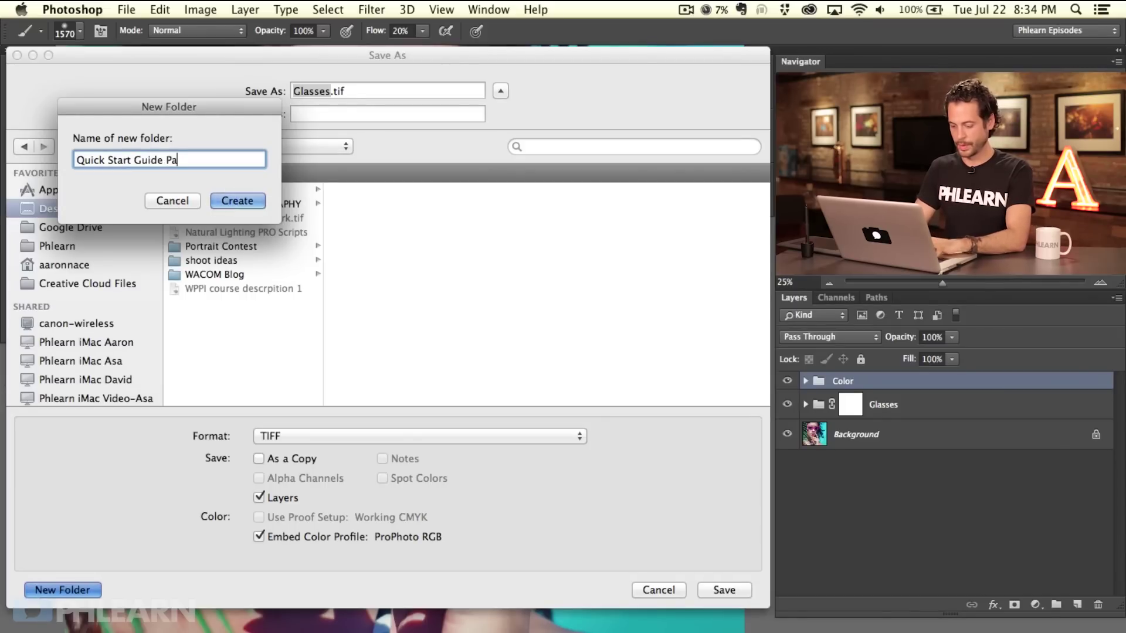
key(Return)
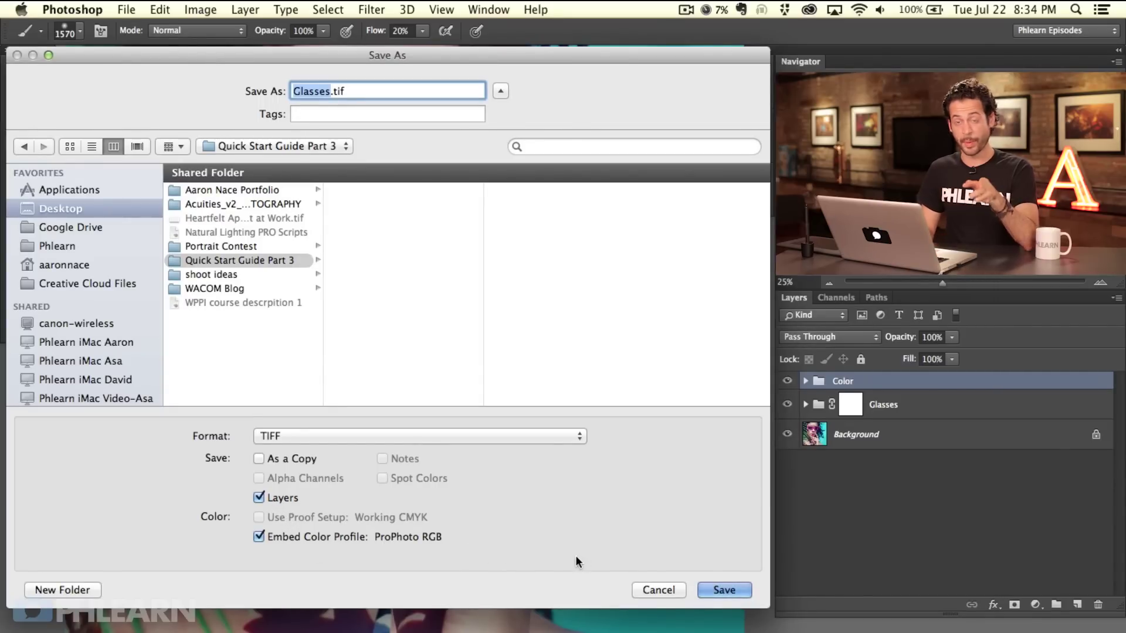
click(706, 584)
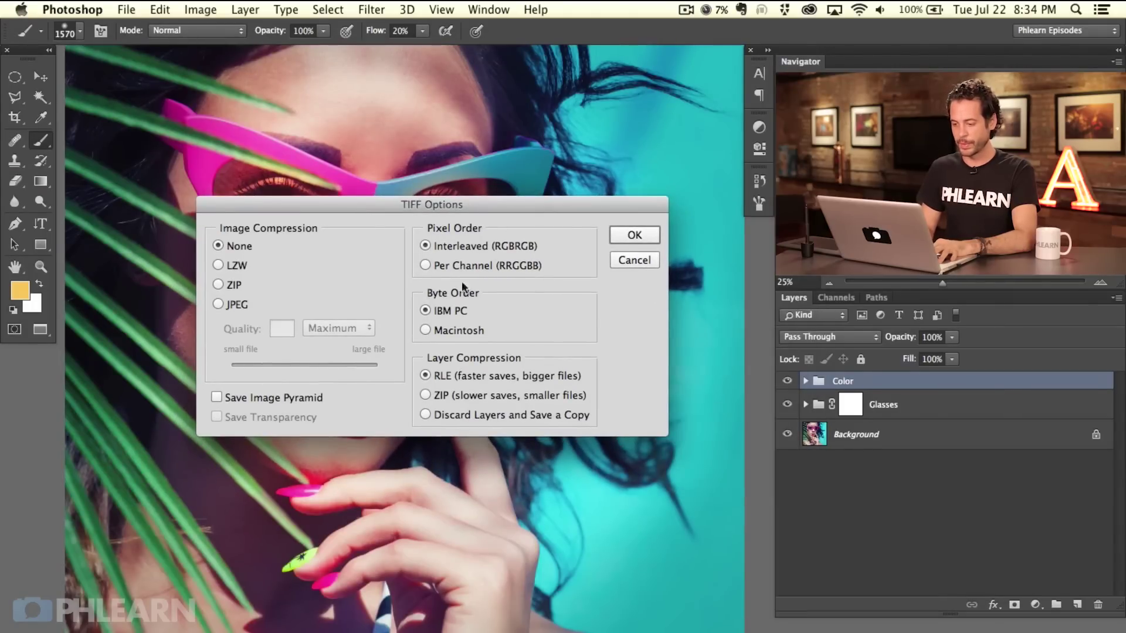
click(625, 235)
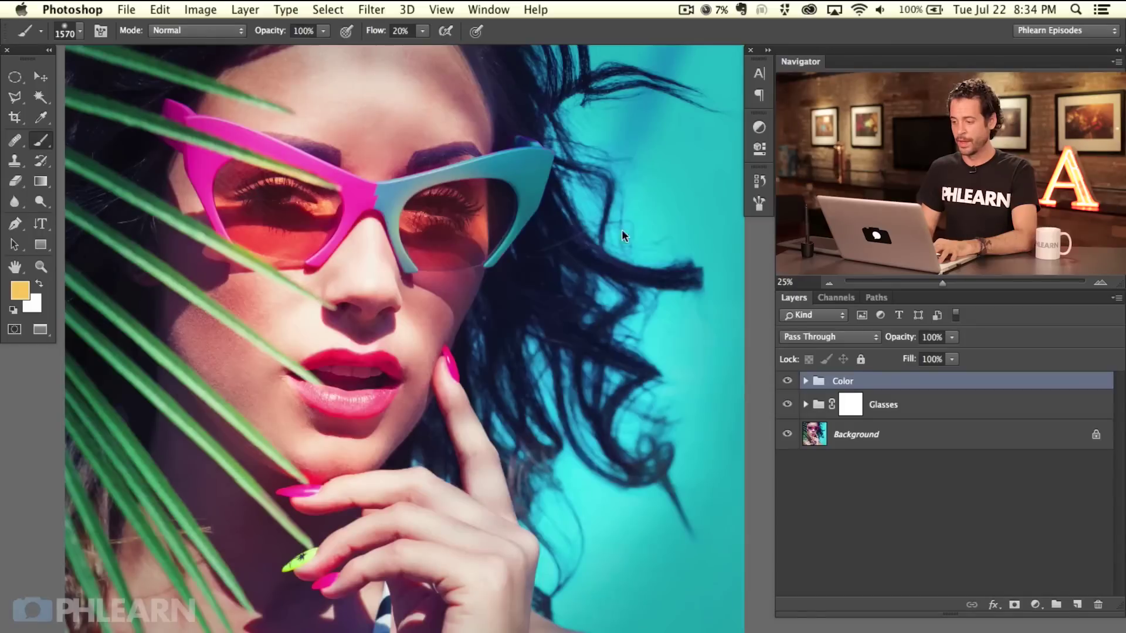
Compare the image with the Color group switched off and on, and do the same for Layer 2 inside the expanded group.
drag(458, 277, 467, 277)
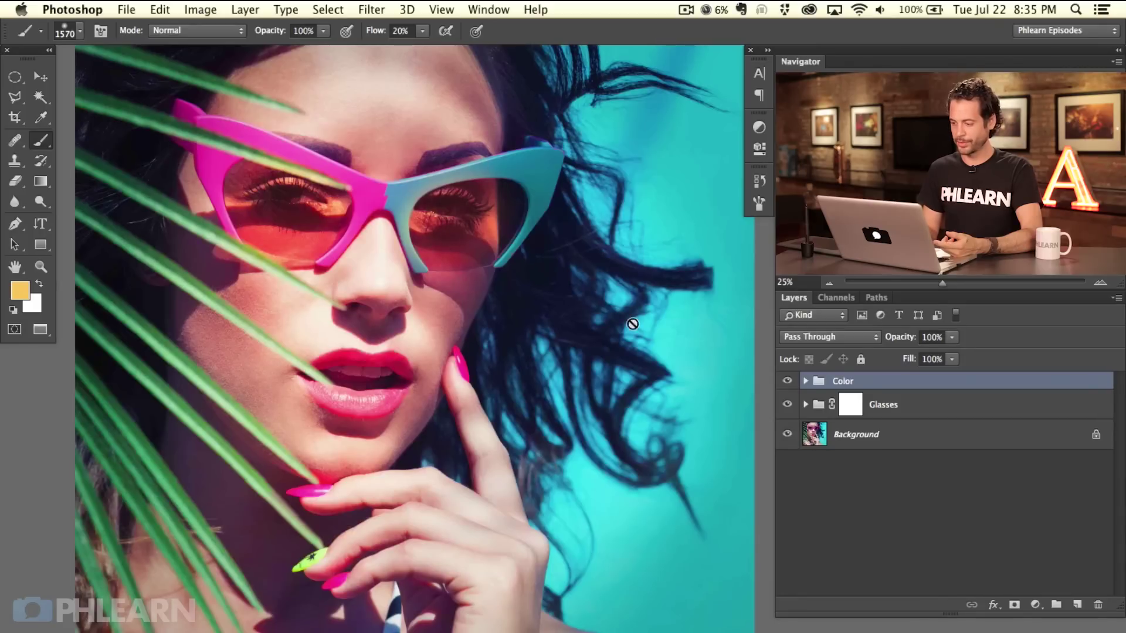
click(789, 384)
click(789, 384)
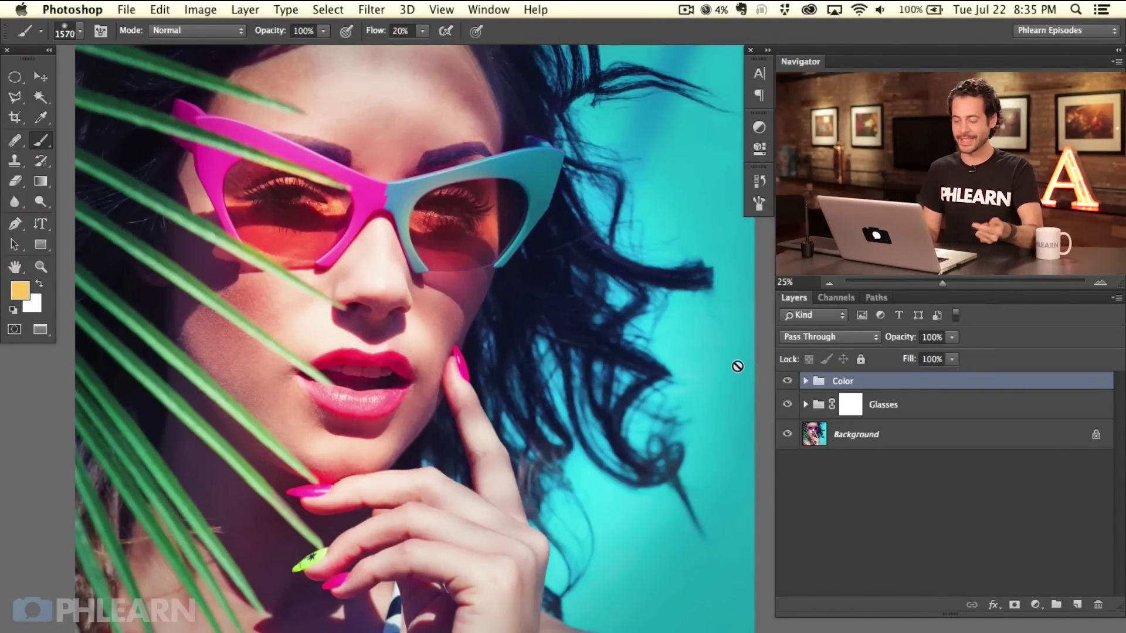
click(804, 382)
click(787, 465)
click(787, 465)
click(788, 466)
click(787, 465)
Add a white mask to Layer 2 and paint the warm glow off the glasses frame with a 109 px black brush at 70% flow.
click(906, 463)
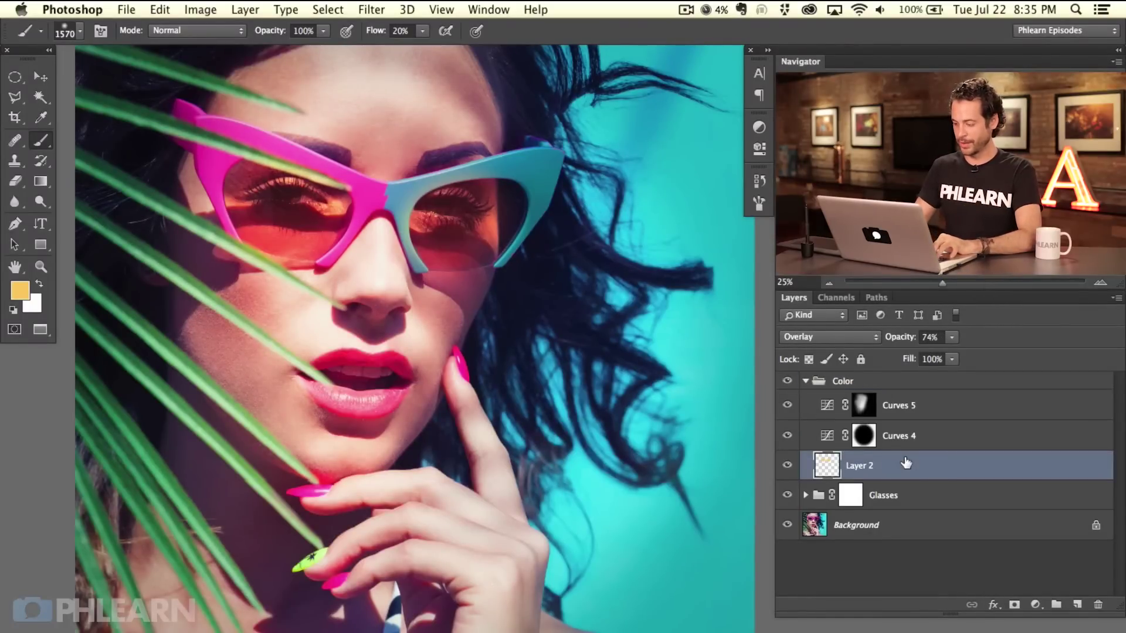
key(ctrl+shift+m)
key(super+equal)
key(super+equal)
key(super+equal)
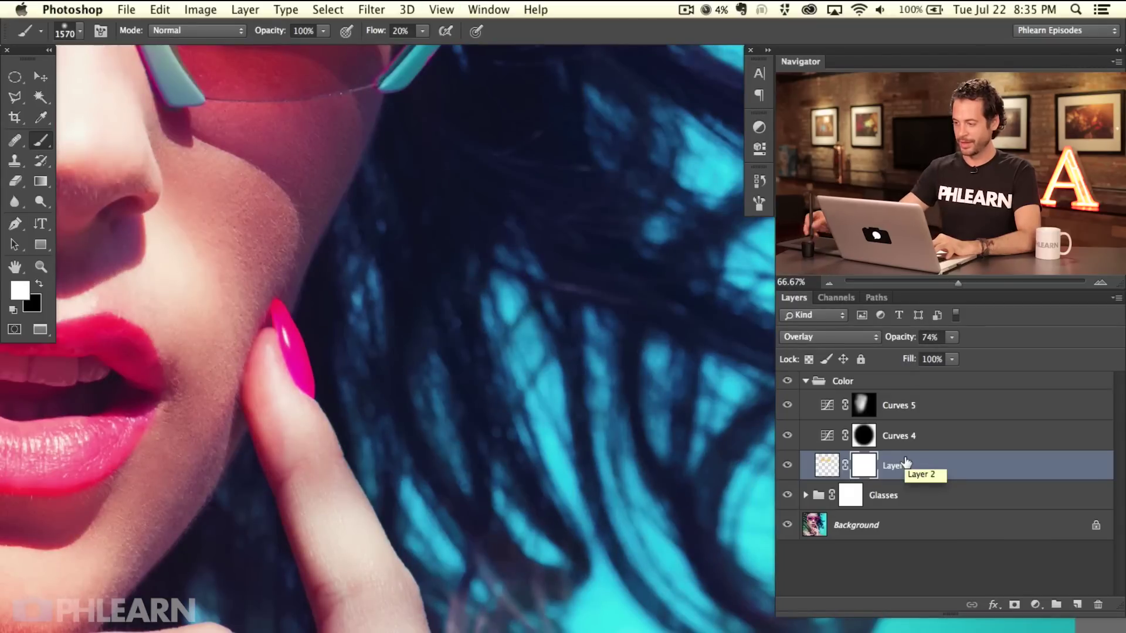
drag(439, 268, 594, 631)
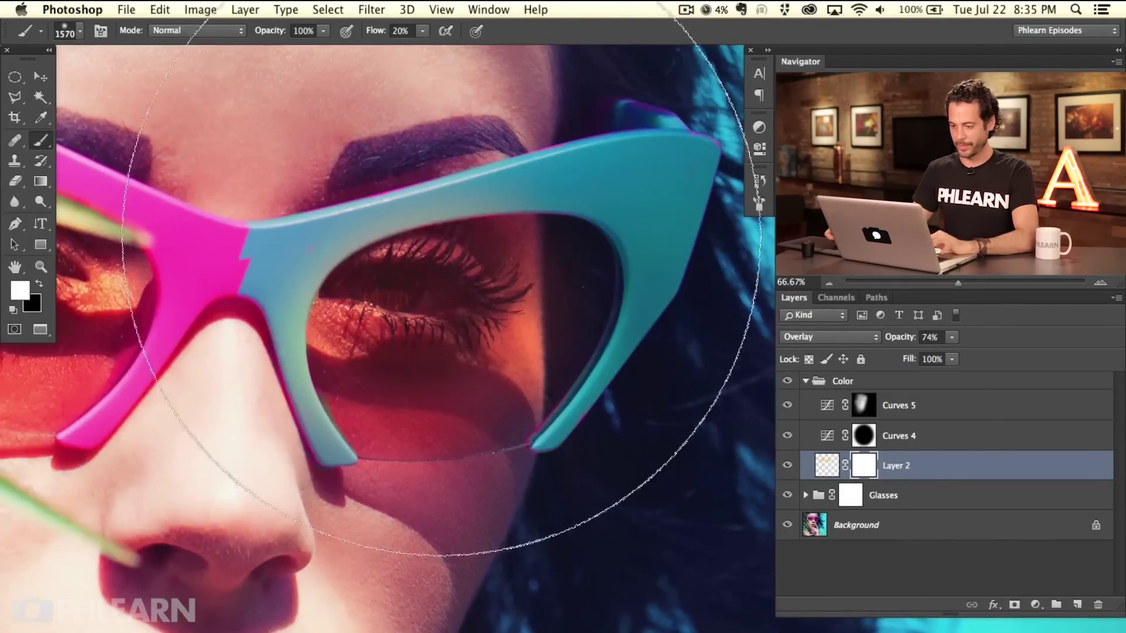
mouse_move(443, 302)
mouse_down()
mouse_move(233, 237)
mouse_move(154, 435)
mouse_up()
key(x)
key(shift+7)
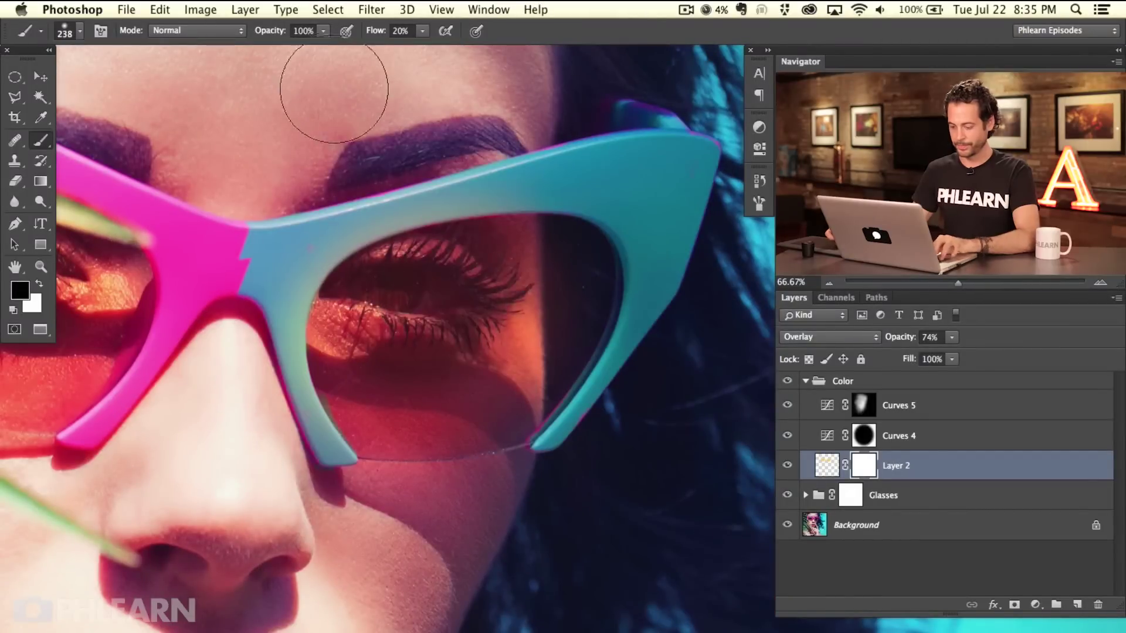
drag(408, 229, 361, 237)
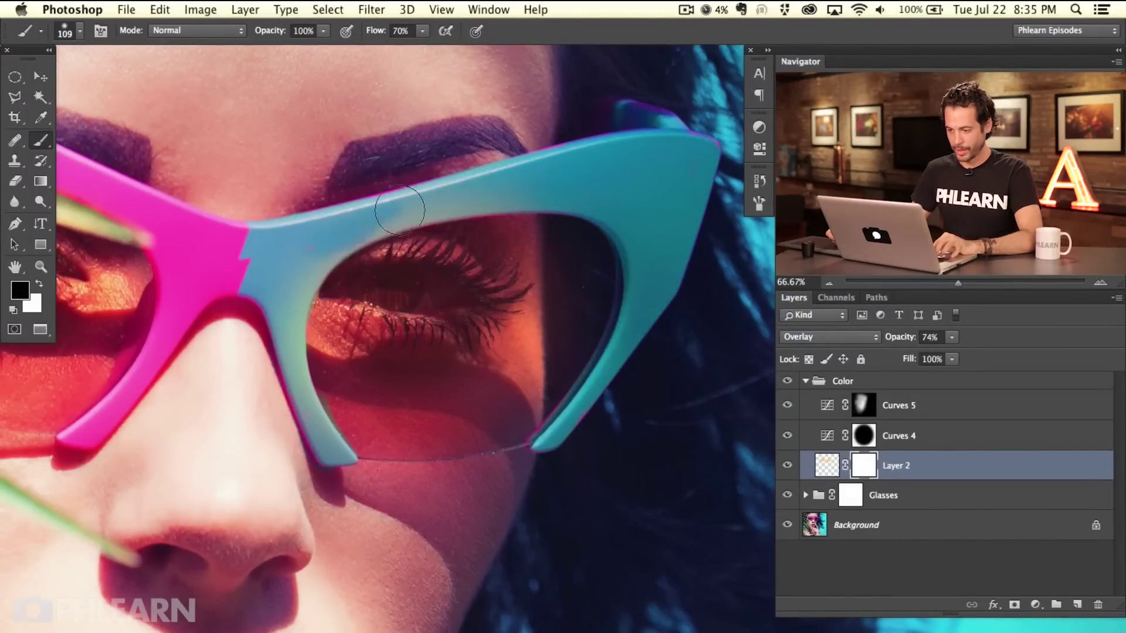
mouse_move(352, 229)
mouse_down()
mouse_move(314, 251)
mouse_move(289, 305)
mouse_move(276, 281)
mouse_move(282, 270)
mouse_move(272, 377)
mouse_move(282, 414)
mouse_move(315, 444)
mouse_move(282, 402)
mouse_up()
drag(261, 317, 533, 392)
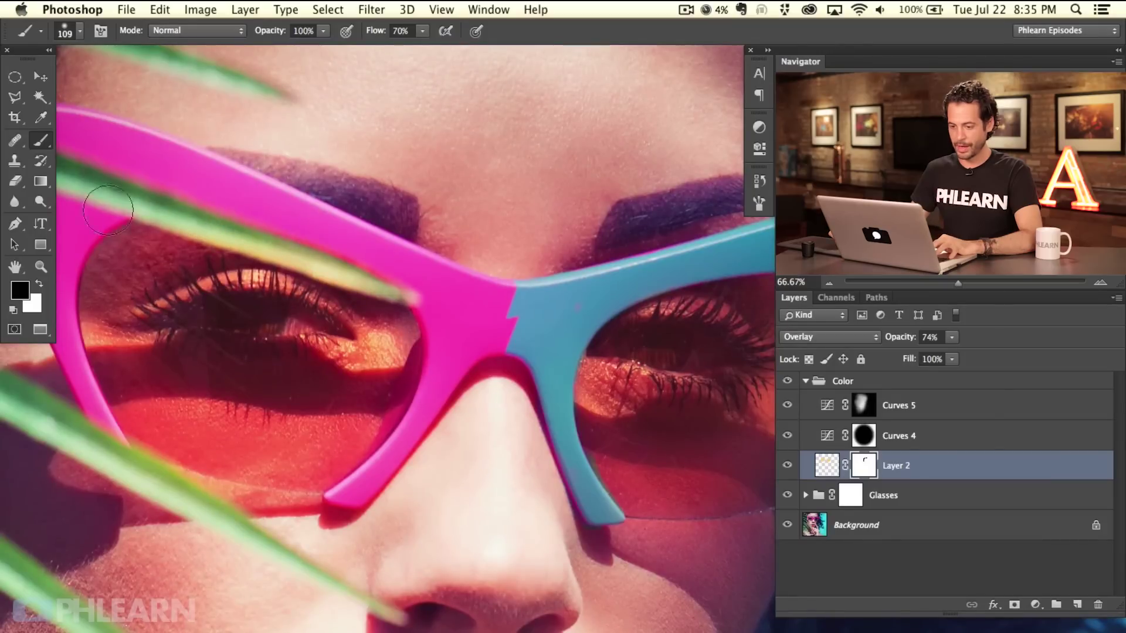
scroll(520, 319, right, 5)
key(super+minus)
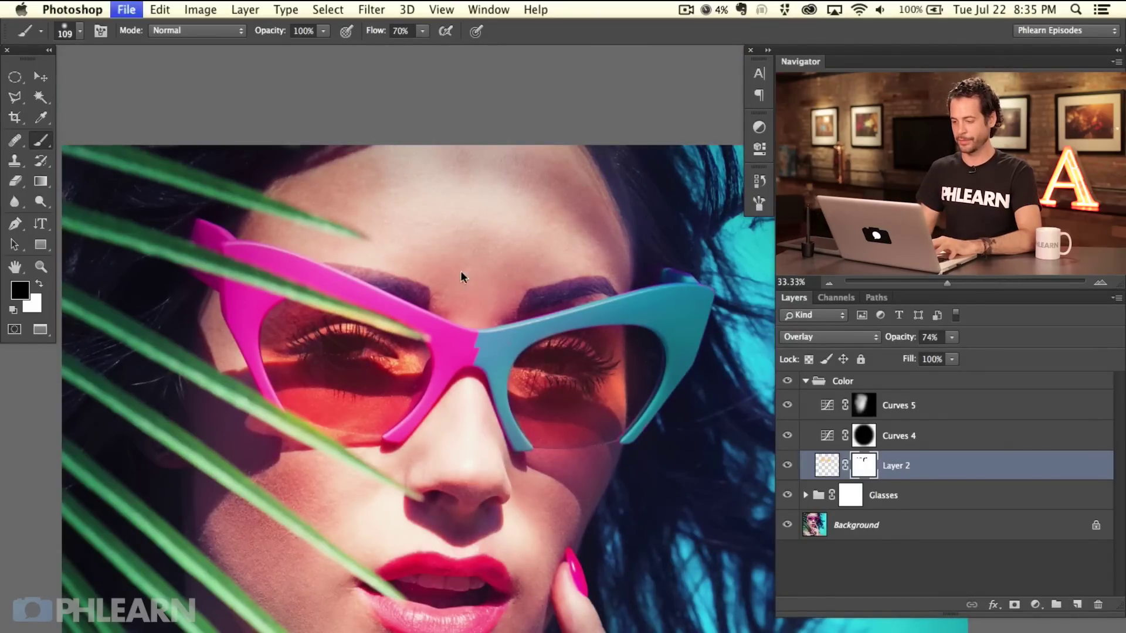
drag(592, 395, 503, 284)
key(super+minus)
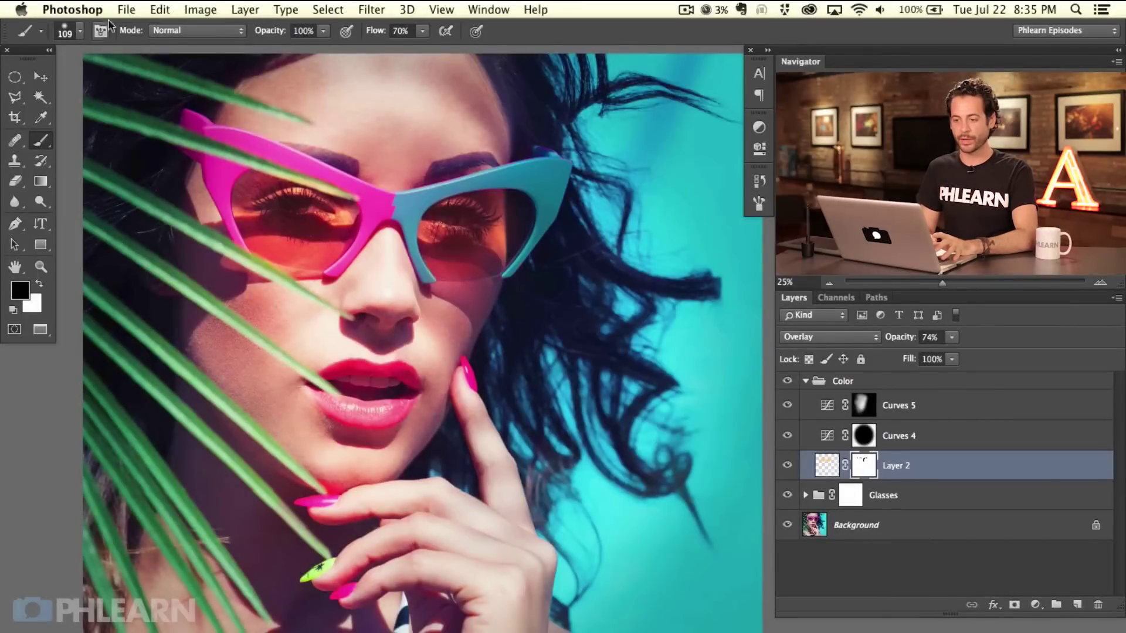
Start a Save for Web export of the image and keep the JPEG format.
click(127, 10)
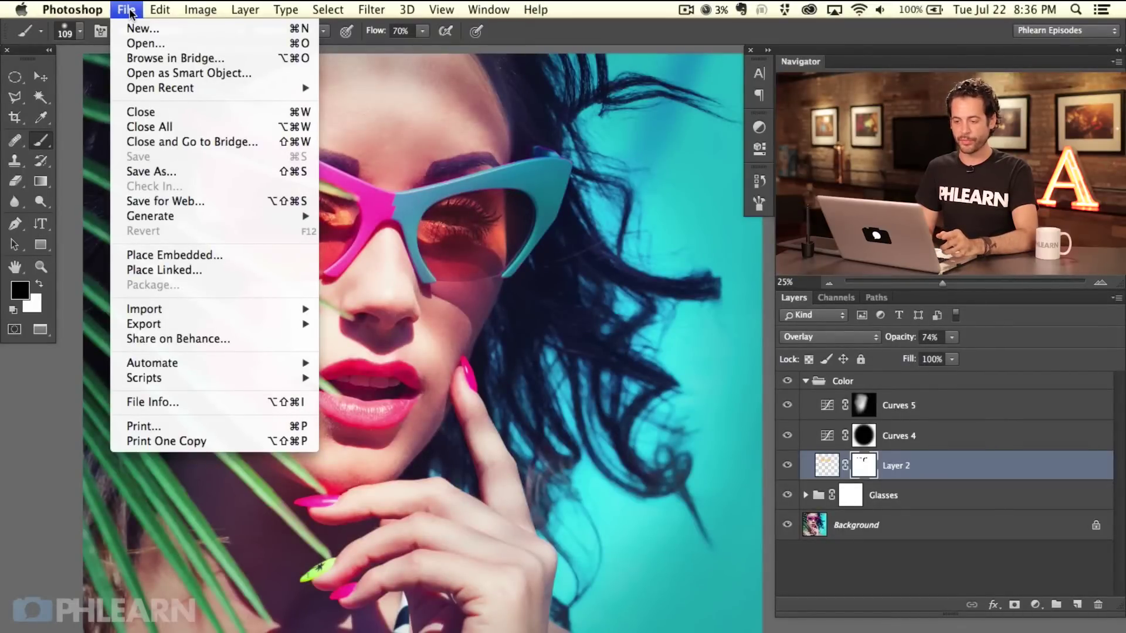
click(195, 198)
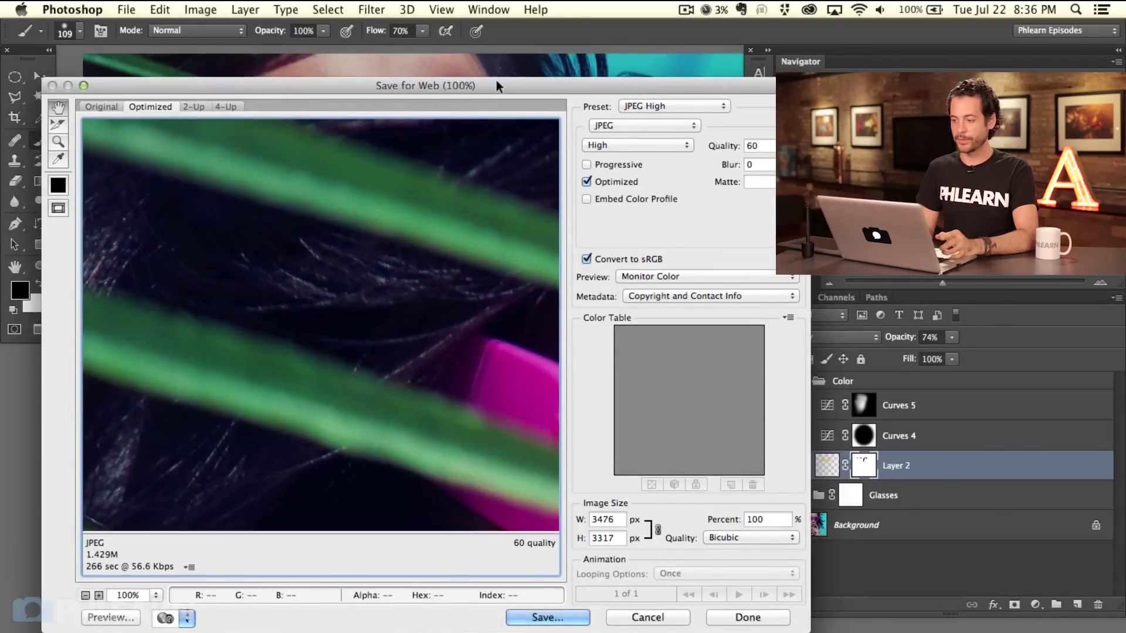
drag(497, 85, 463, 79)
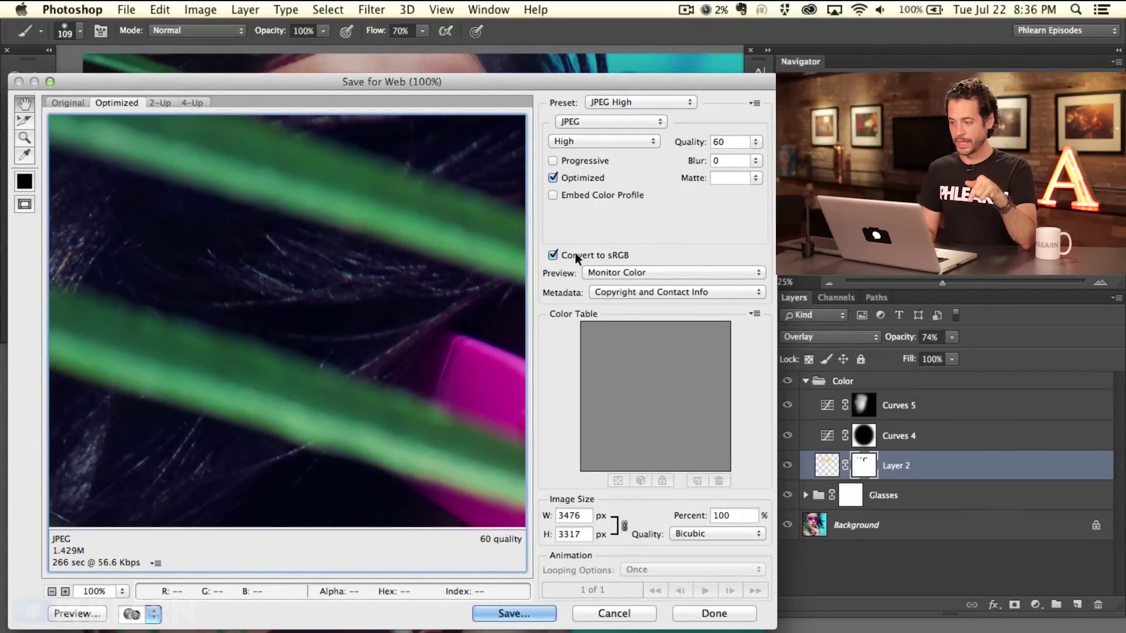
click(601, 118)
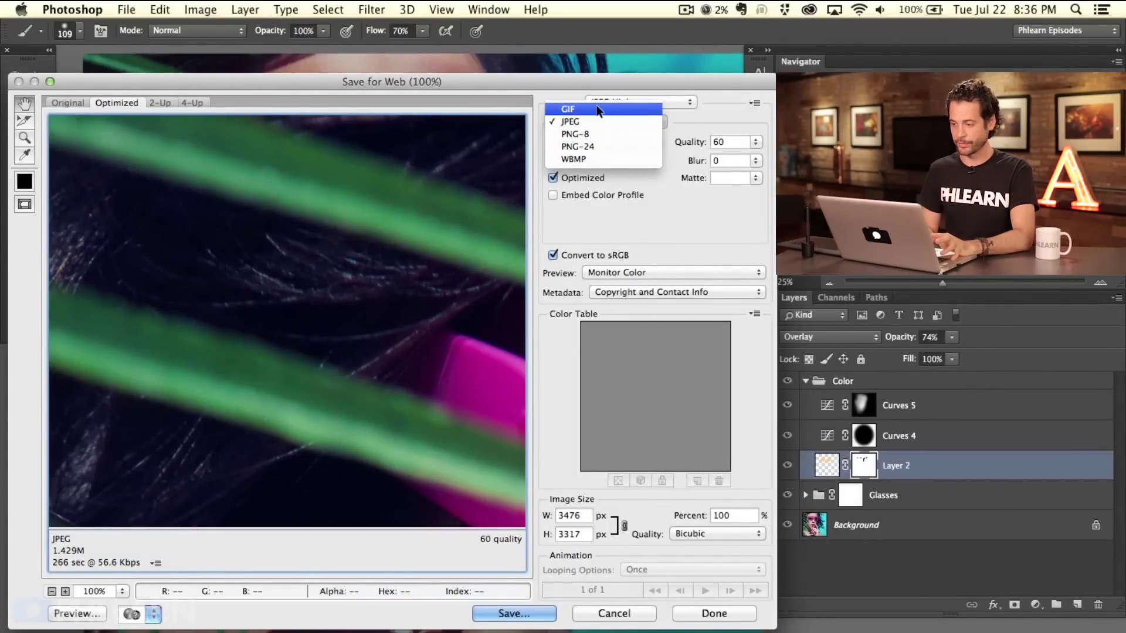
click(593, 118)
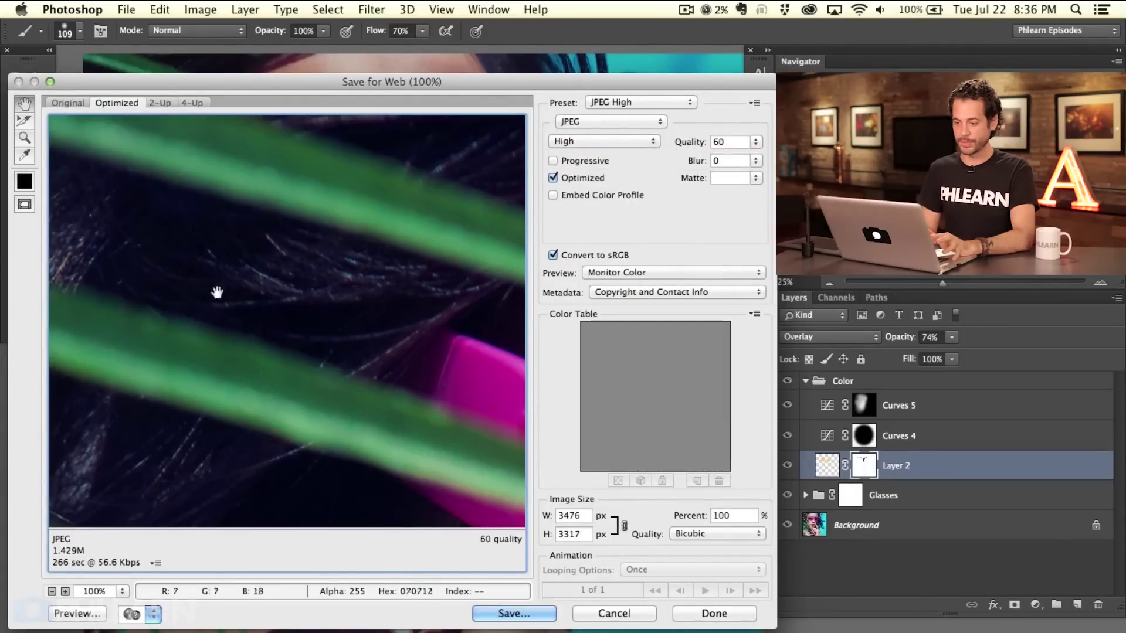
Lower the JPEG export quality to 6 and examine the compression around the eye in the preview.
drag(410, 367, 213, 221)
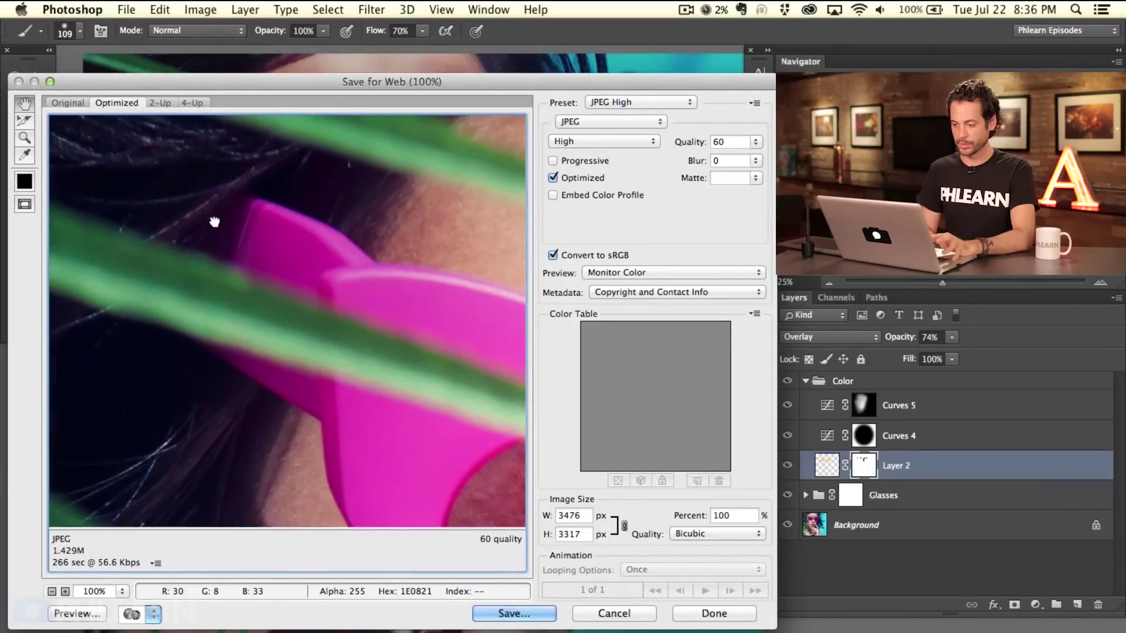
drag(427, 354, 183, 291)
drag(373, 425, 276, 271)
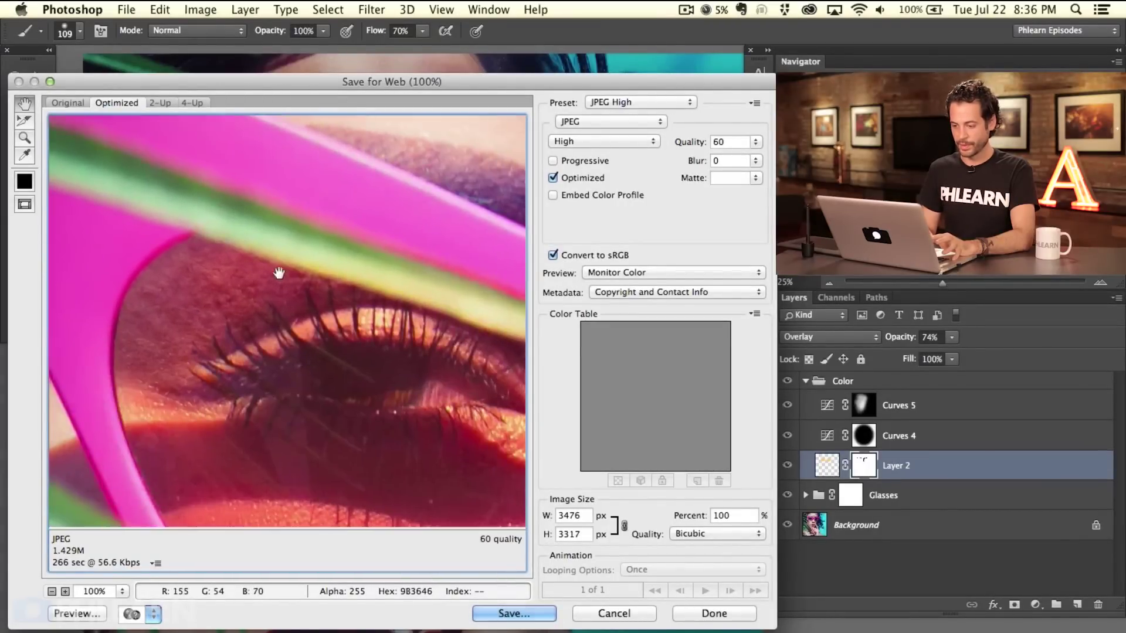
drag(377, 402, 313, 351)
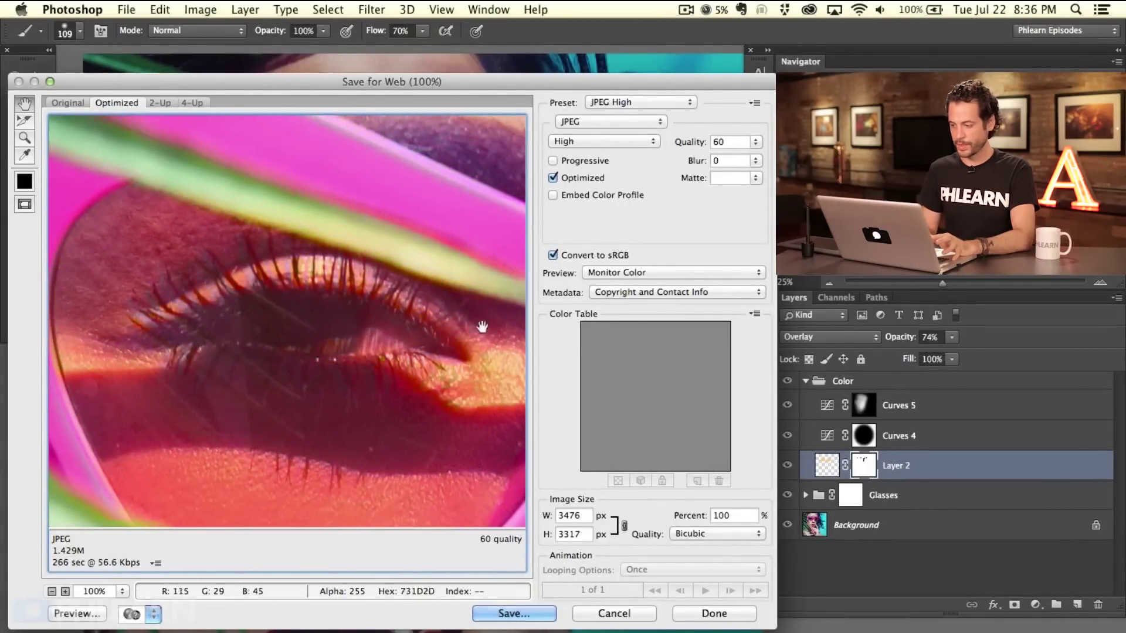
drag(682, 141, 633, 136)
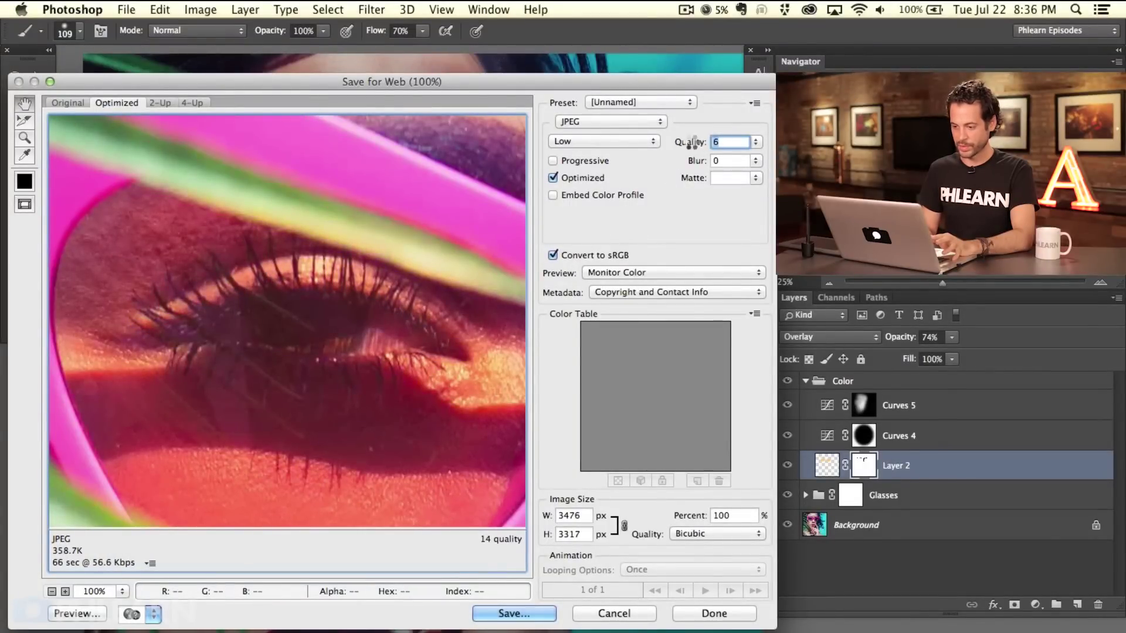
drag(385, 367, 245, 362)
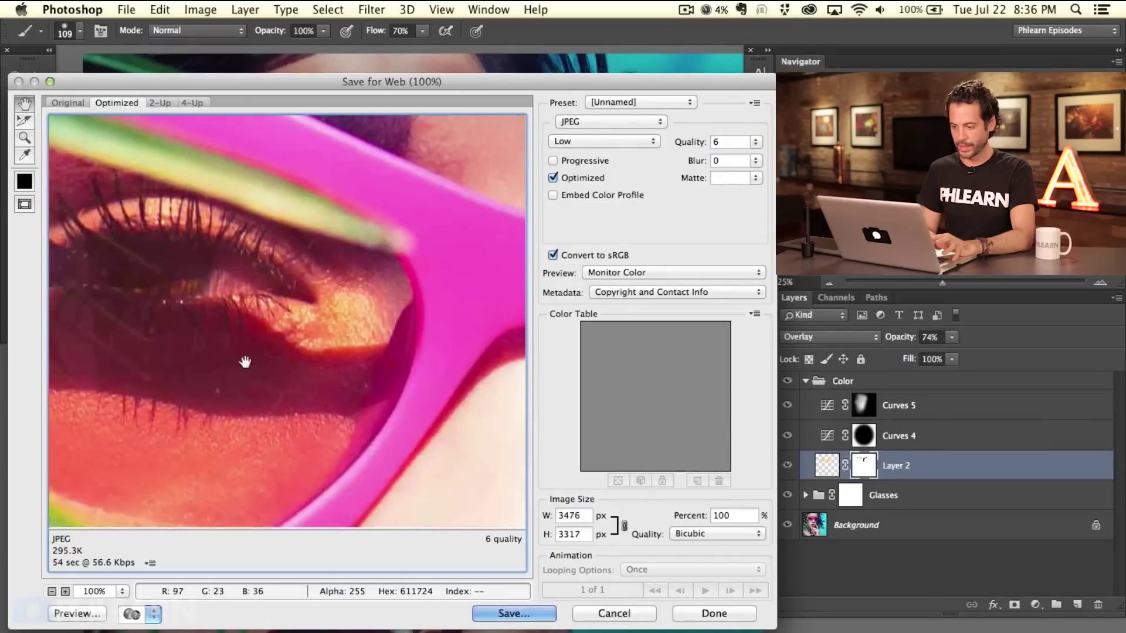
Compare the original with the JPEG quality variants in the 4-Up preview, and return to the Optimized preview of the eye.
click(187, 103)
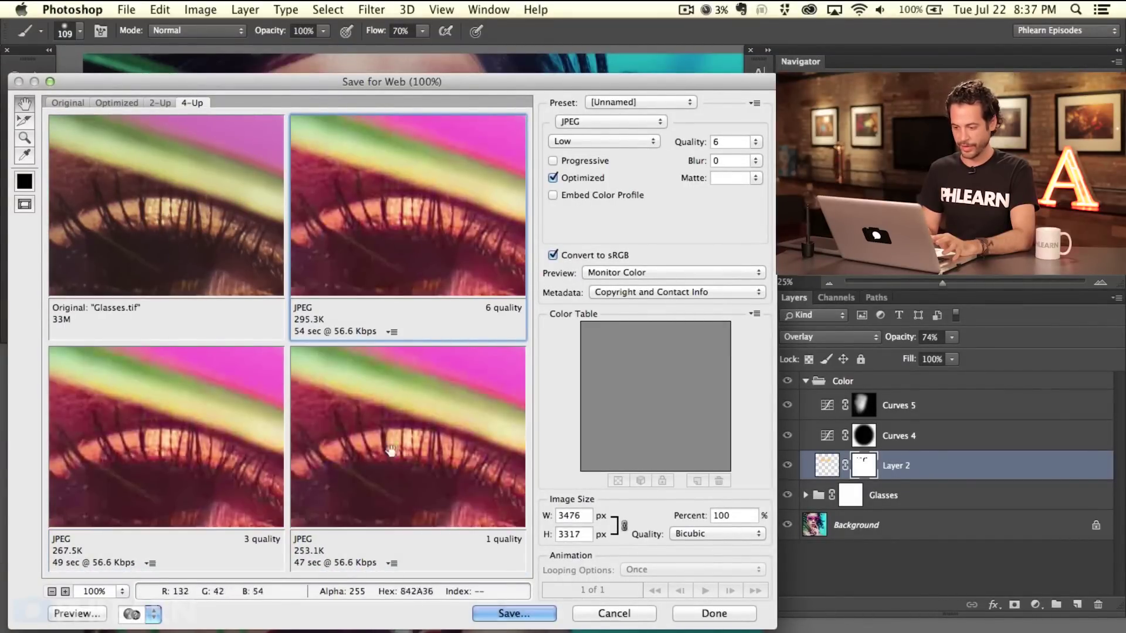
click(106, 101)
drag(226, 164, 258, 218)
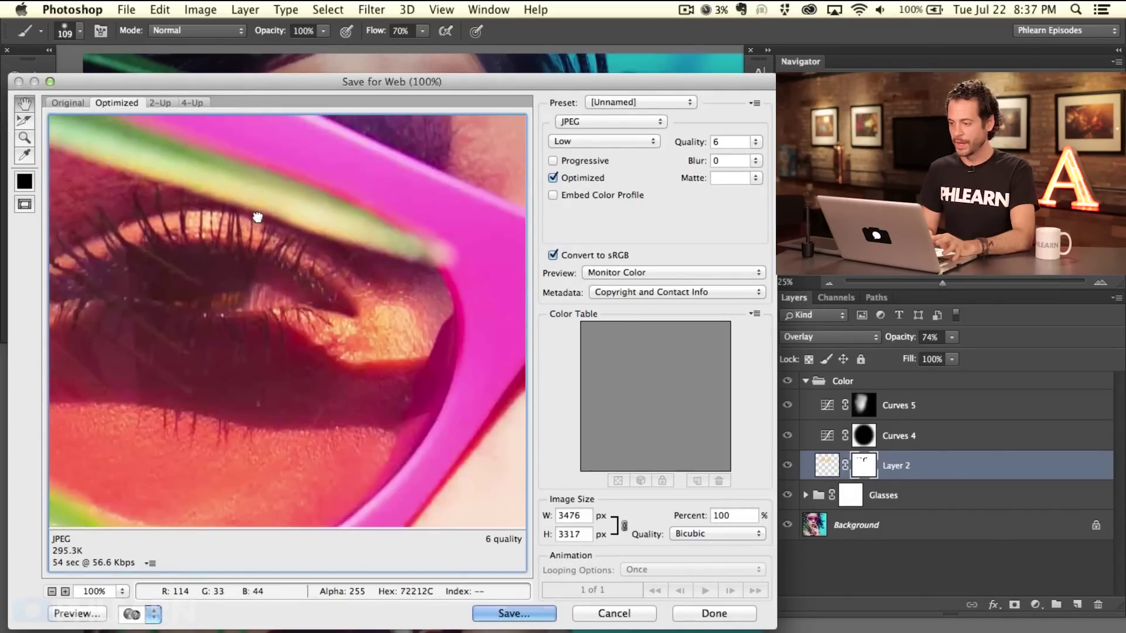
Set the JPEG export quality to 60 and resize the exported image to 1000 px wide with proportions kept.
click(731, 144)
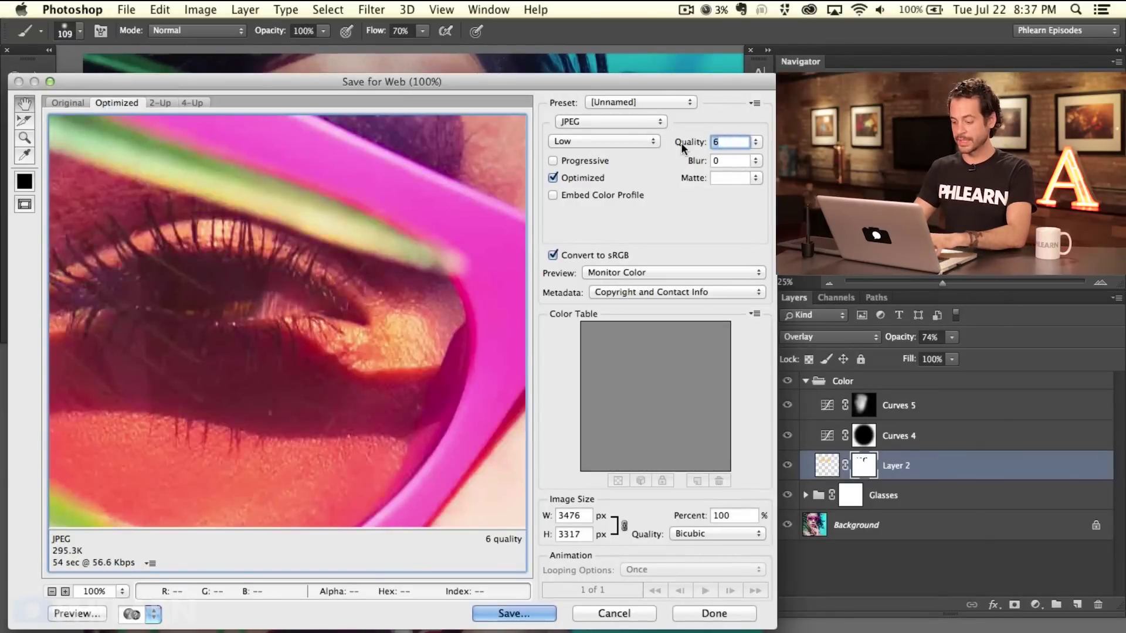
text(60)
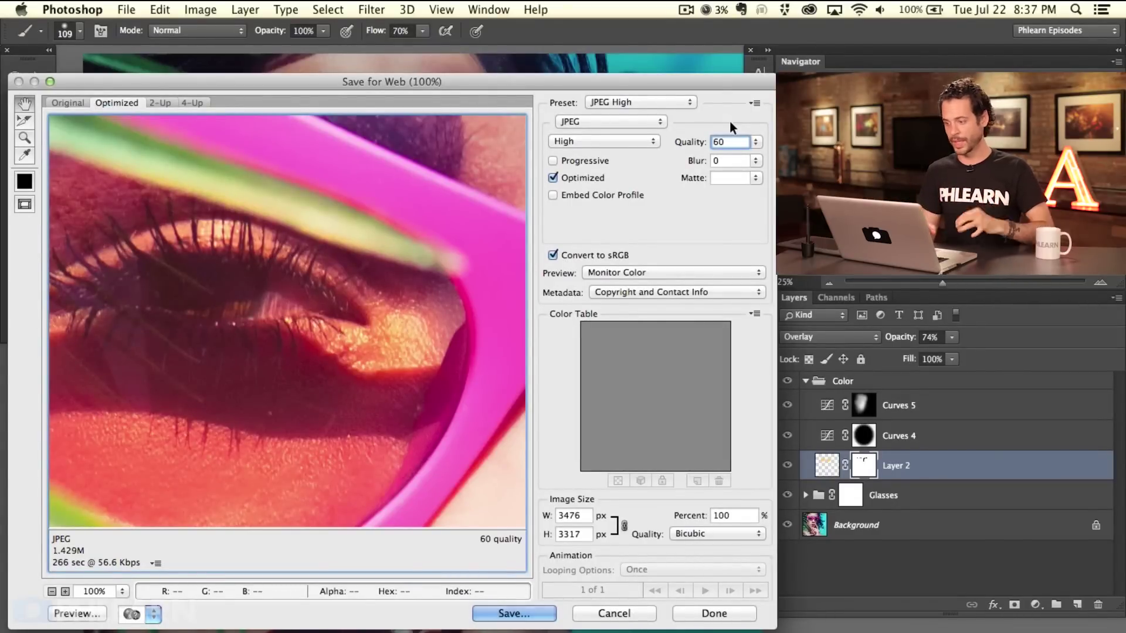
double_click(576, 512)
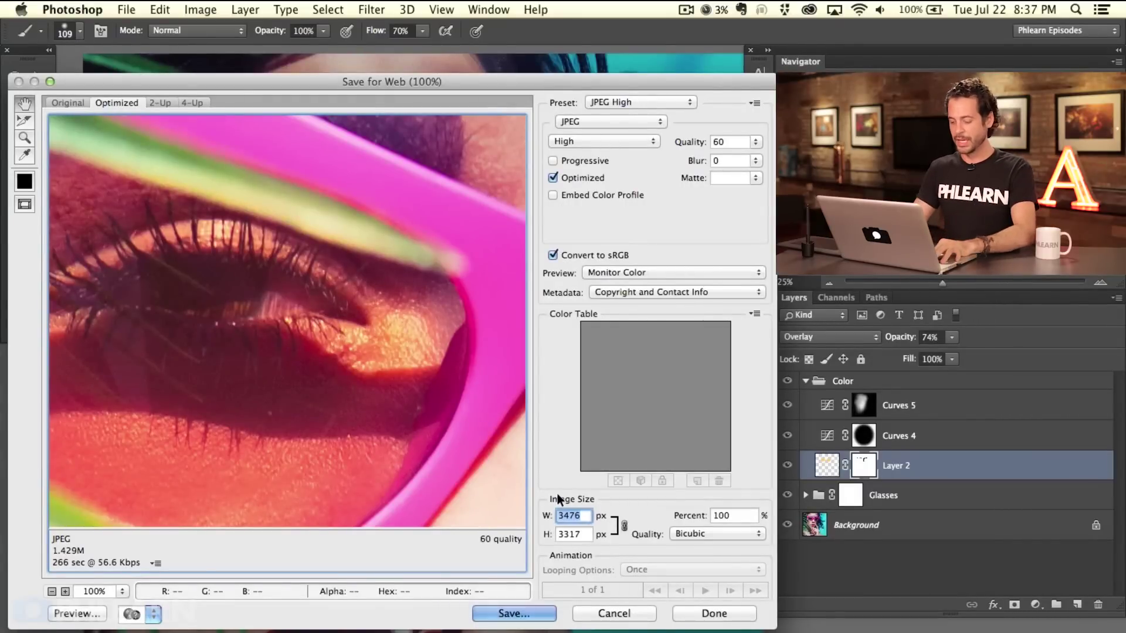
text(1000)
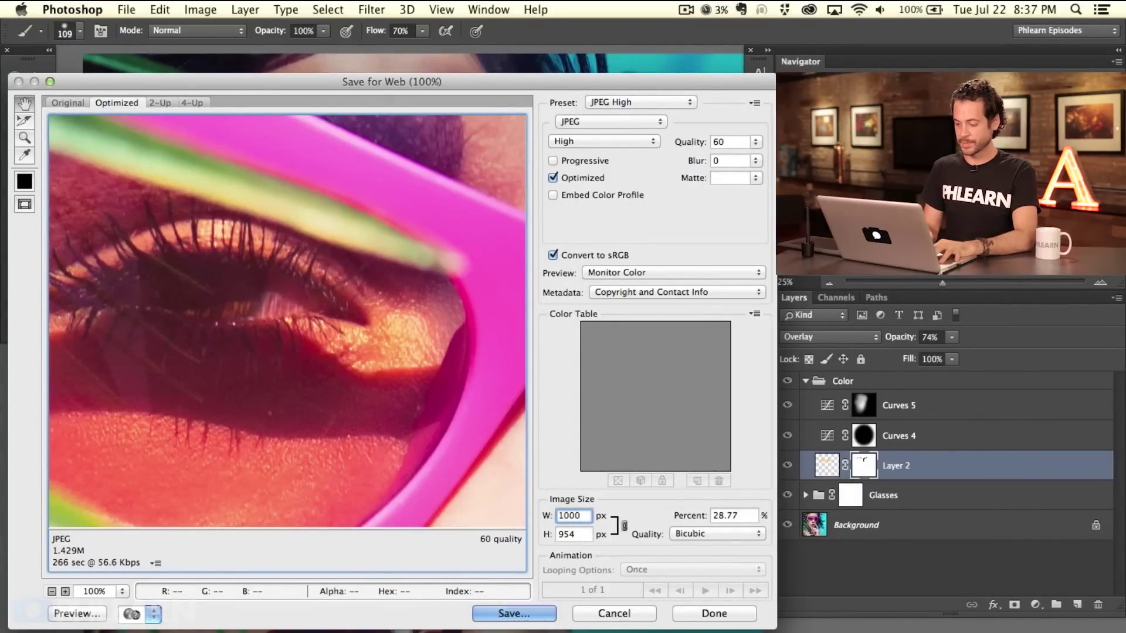
click(558, 499)
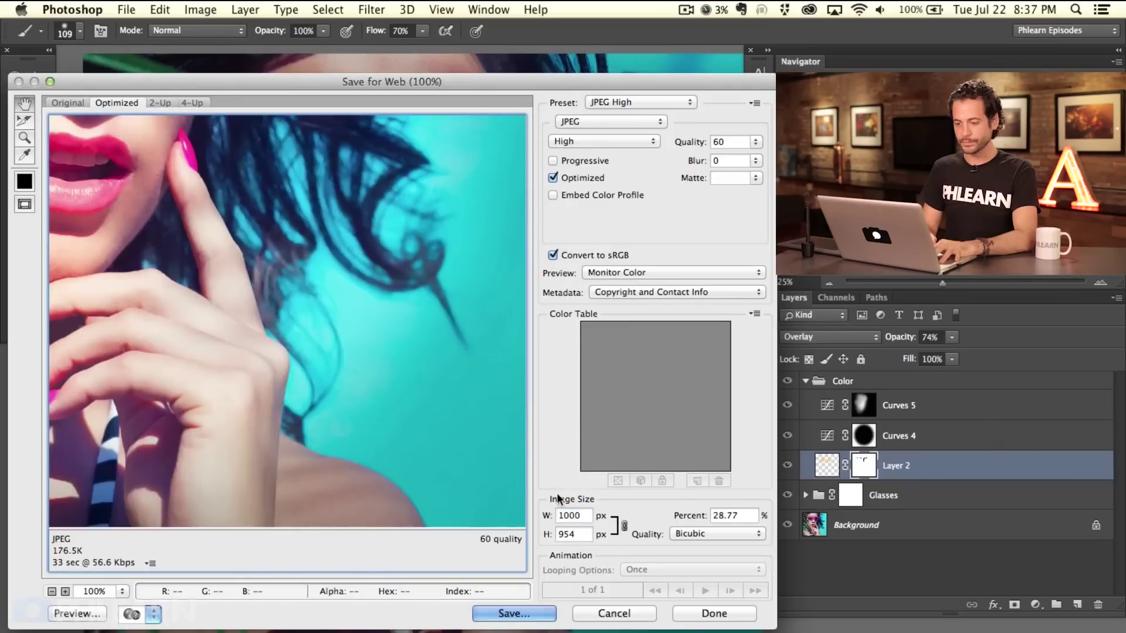
Bring the face and glasses into the export preview and set the download-time estimate to a 1.5 Mbps connection.
drag(177, 271, 277, 492)
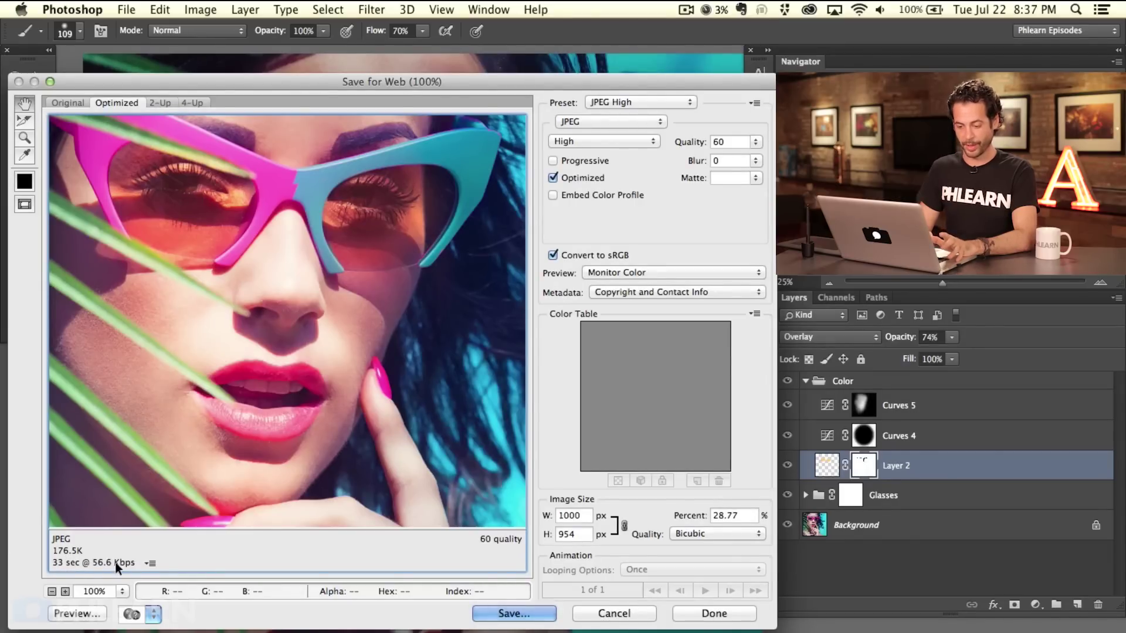
click(150, 564)
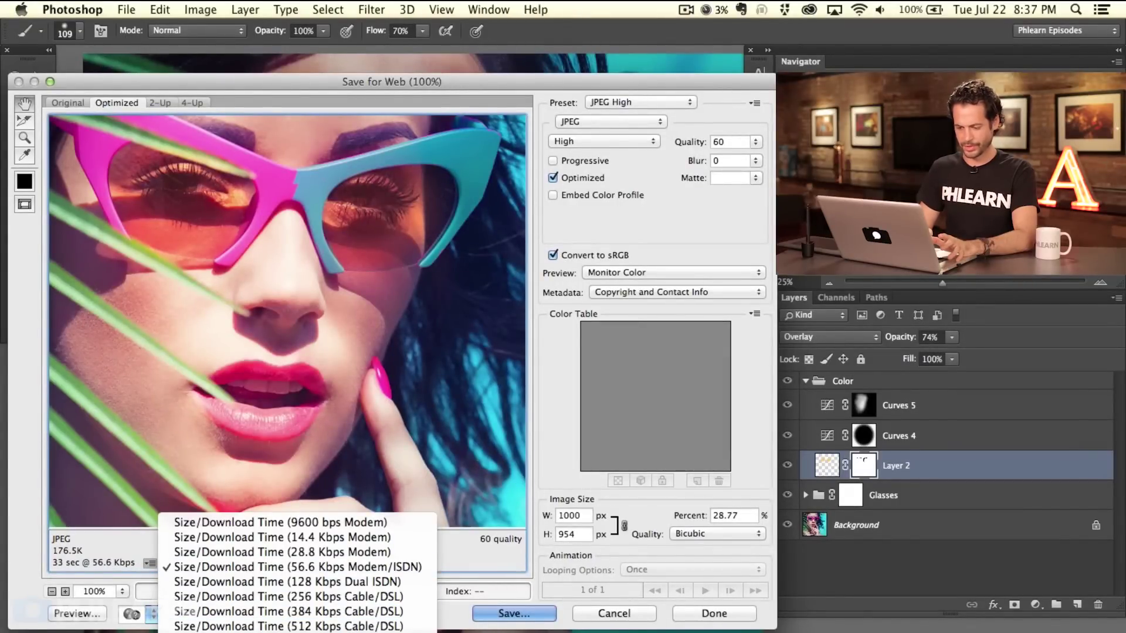
click(246, 626)
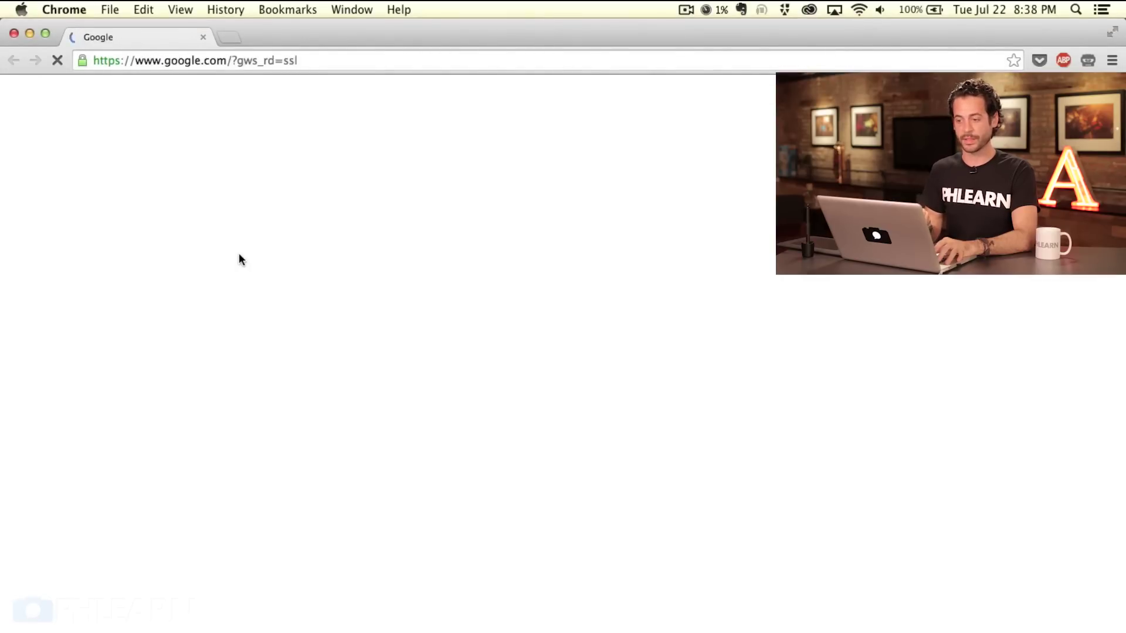
Close the Google window covering the Chrome preview, examine the full exported image and its format details, and return to Photoshop.
drag(371, 36, 360, 150)
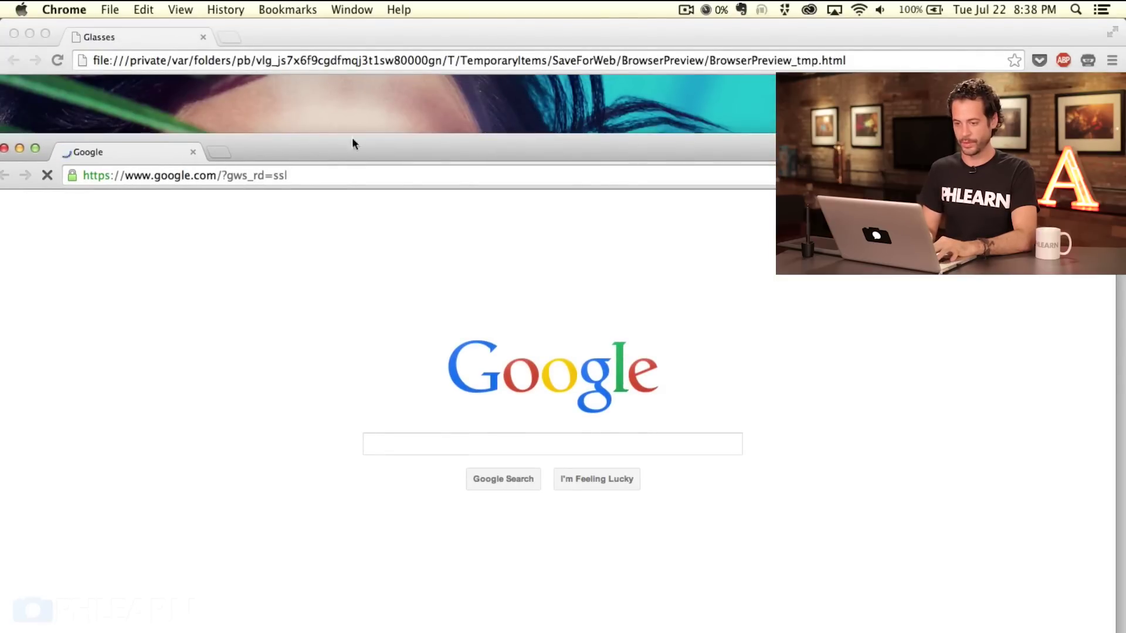
click(5, 148)
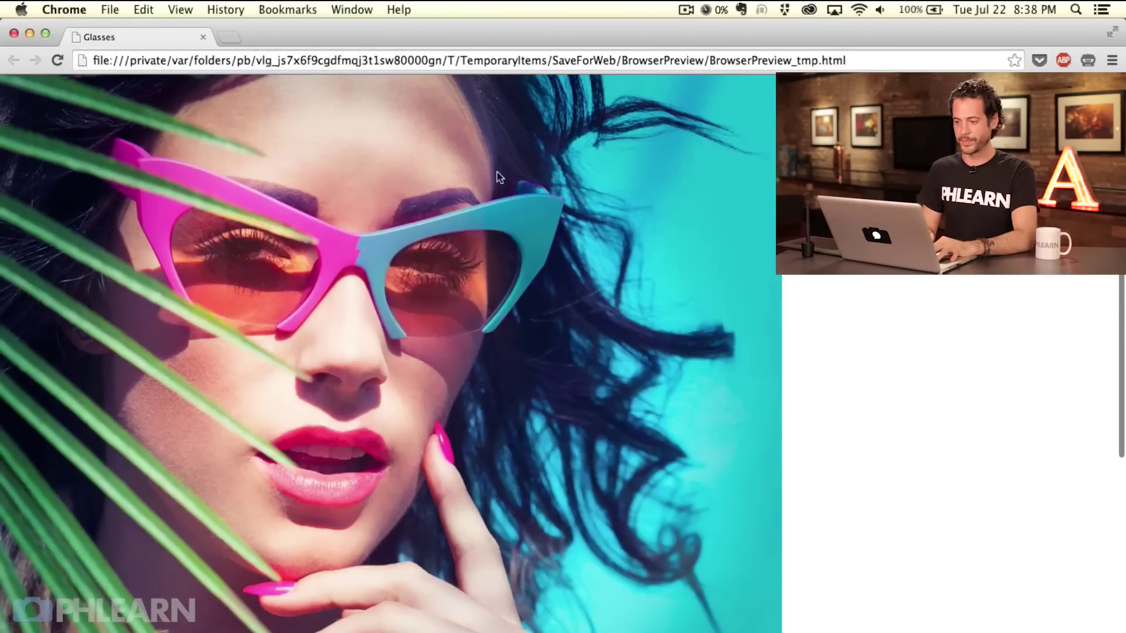
scroll(836, 325, down, 10)
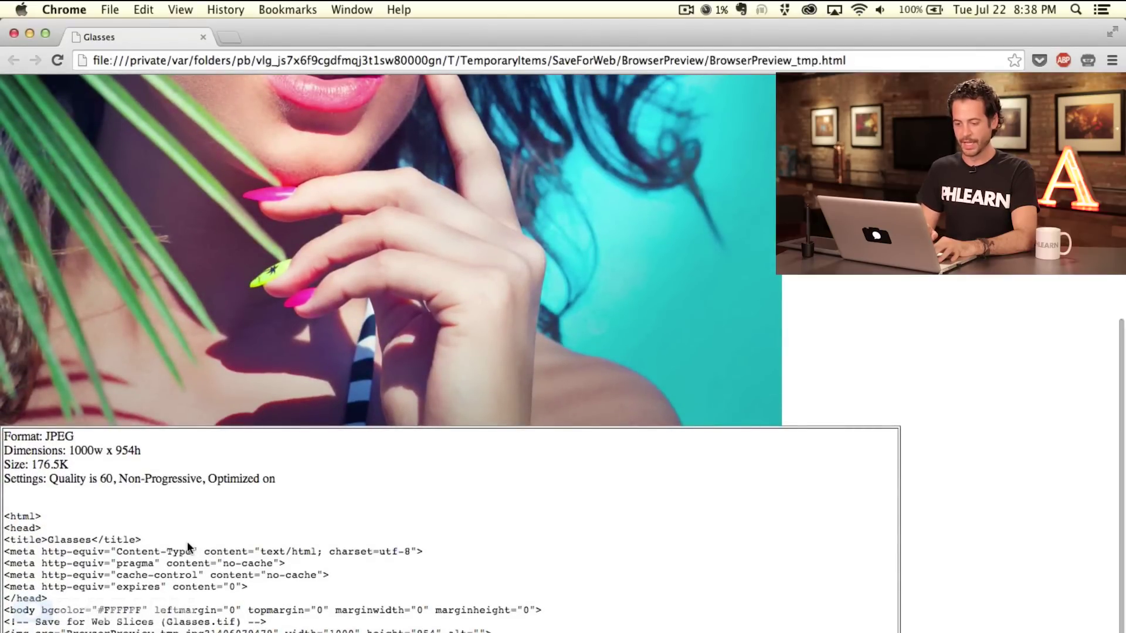
scroll(188, 540, up, 8)
scroll(188, 543, up, 3)
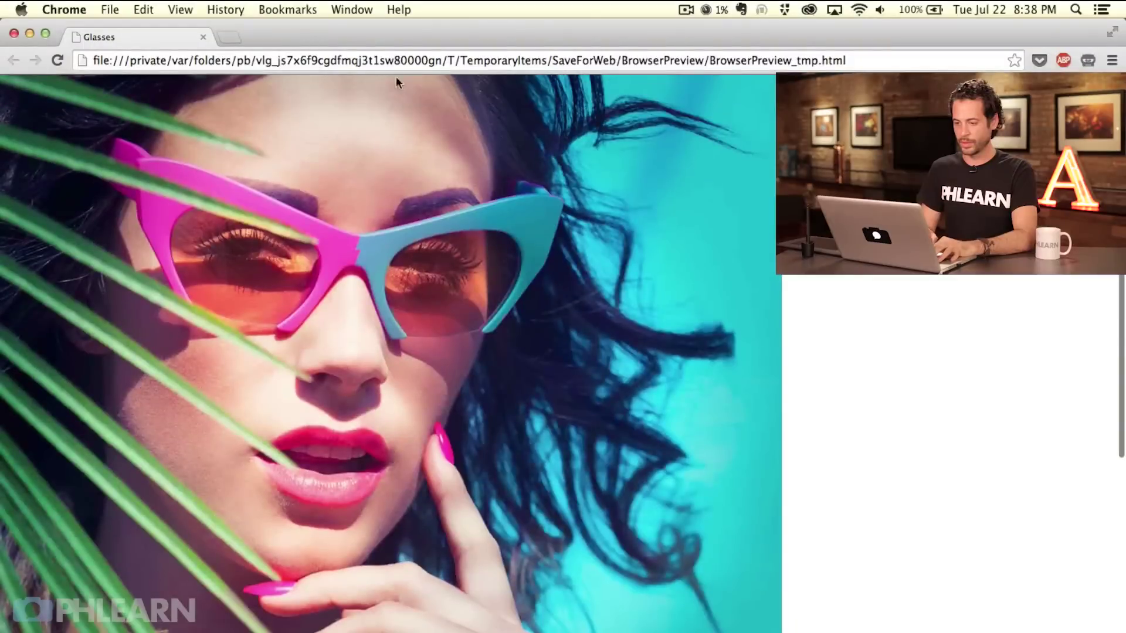
key(super+Tab)
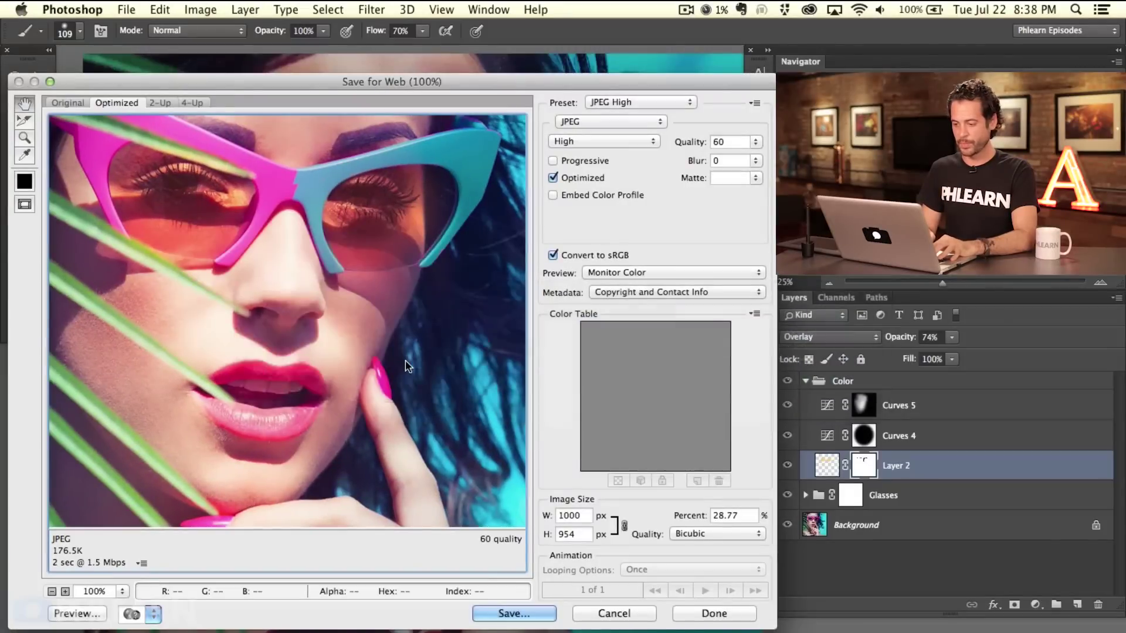
Save the optimized JPEG as "Glasses W1000.jpg" in the Desktop folder Quick Start Guide Part 3.
click(518, 614)
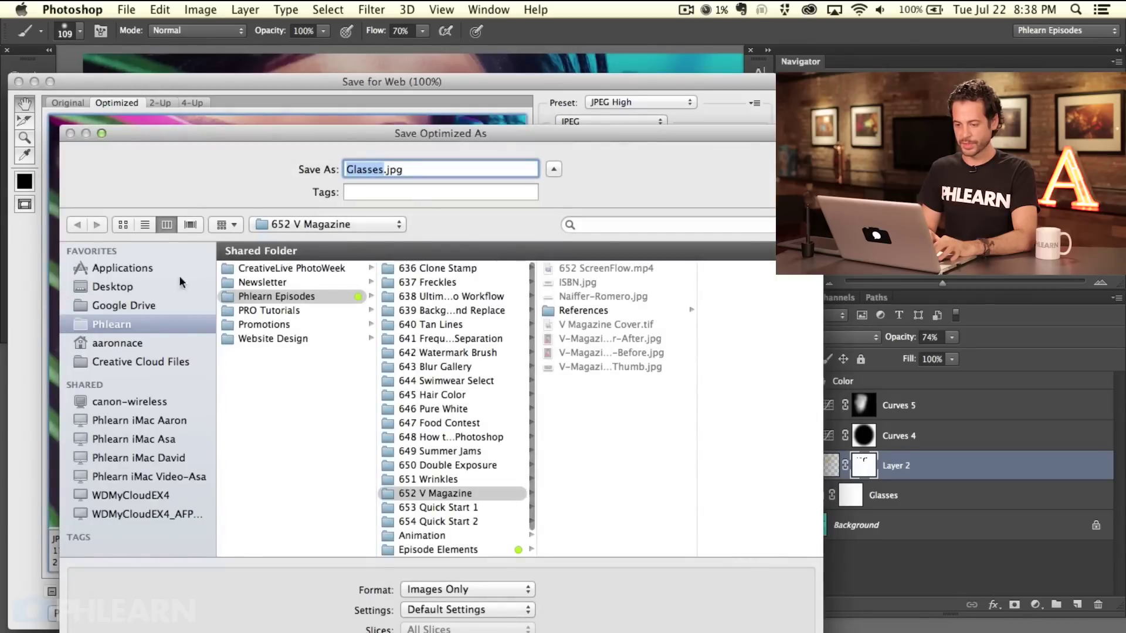
click(140, 287)
click(284, 339)
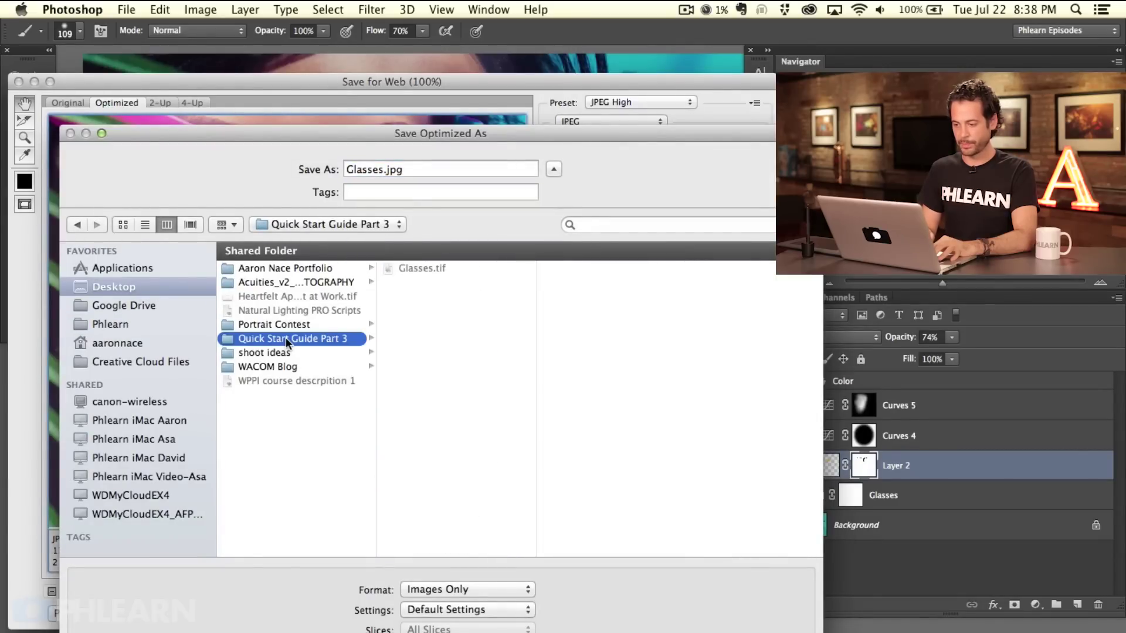
click(383, 170)
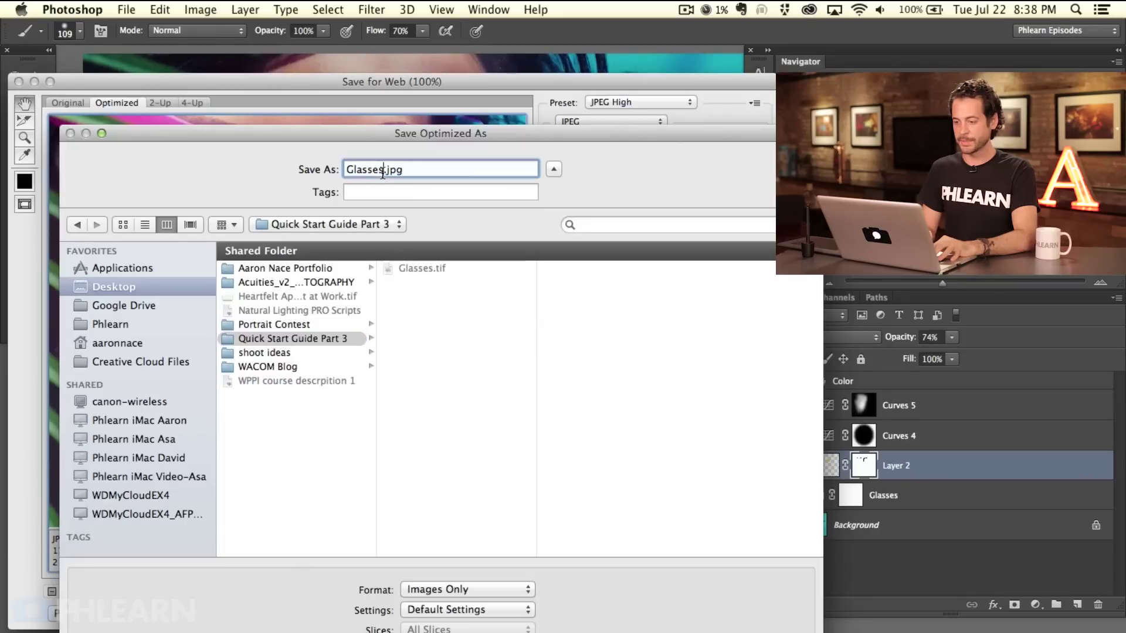
drag(521, 138, 467, 107)
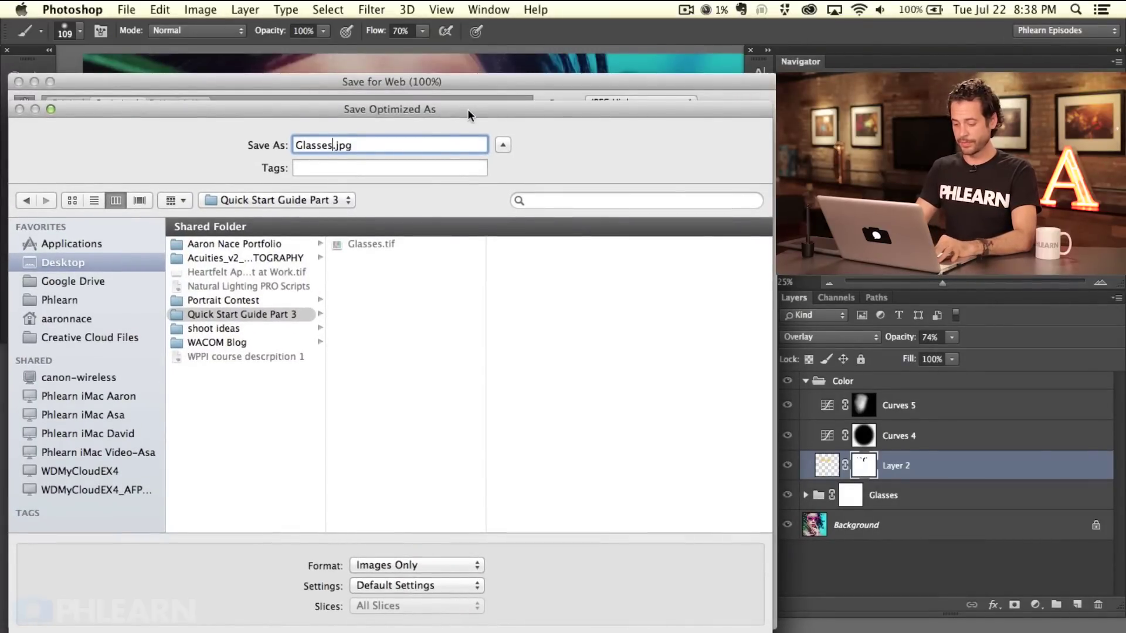
text(W1000)
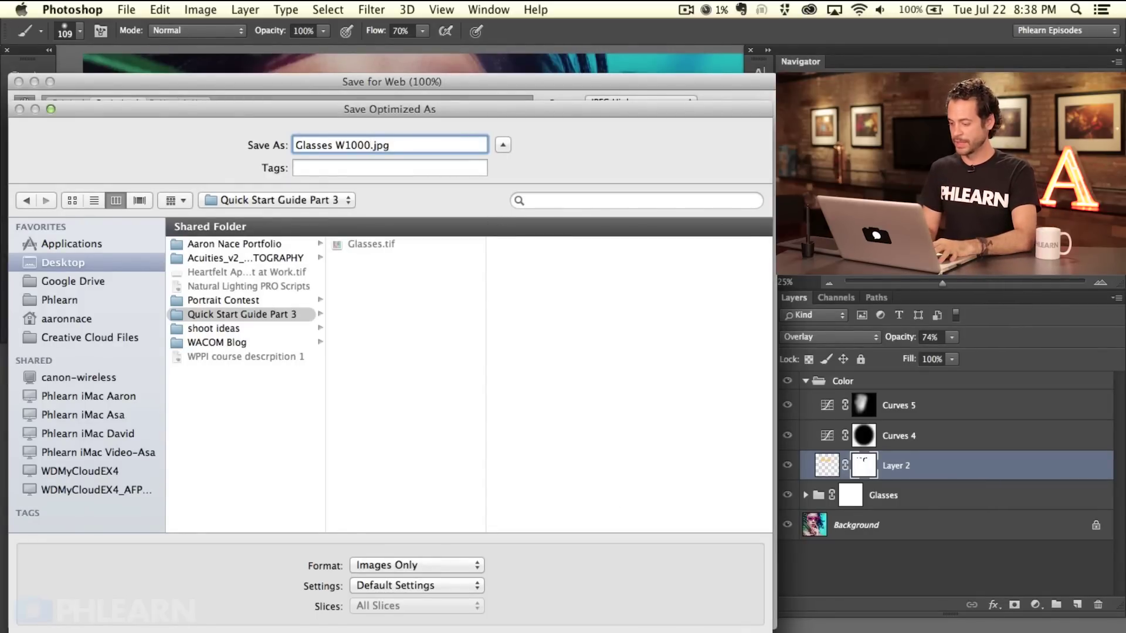
key(Return)
drag(604, 547, 586, 546)
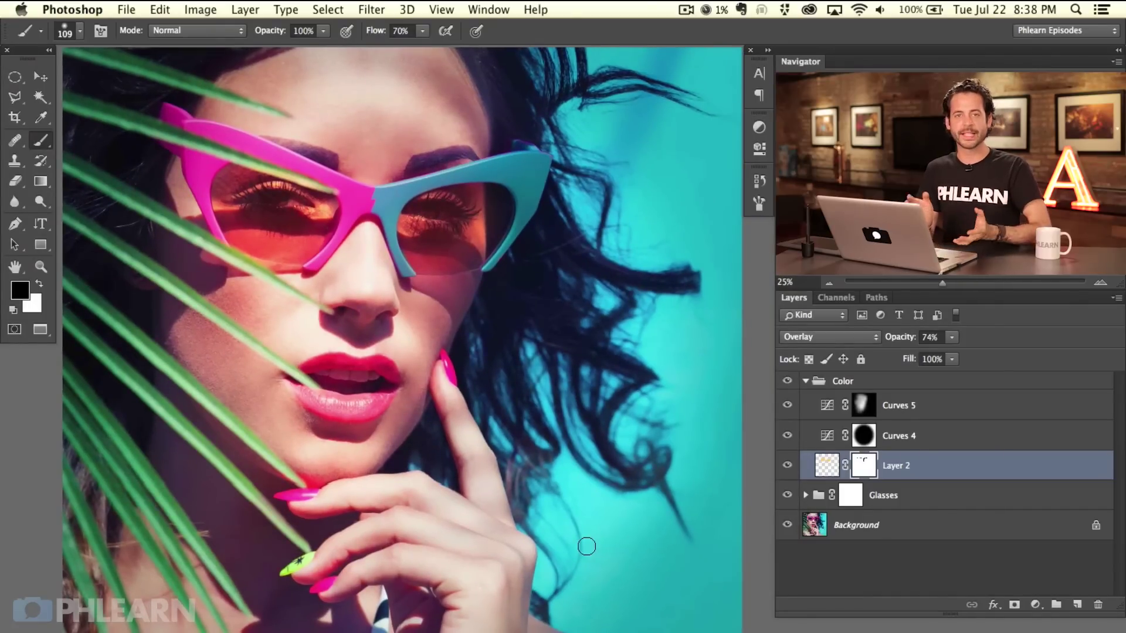